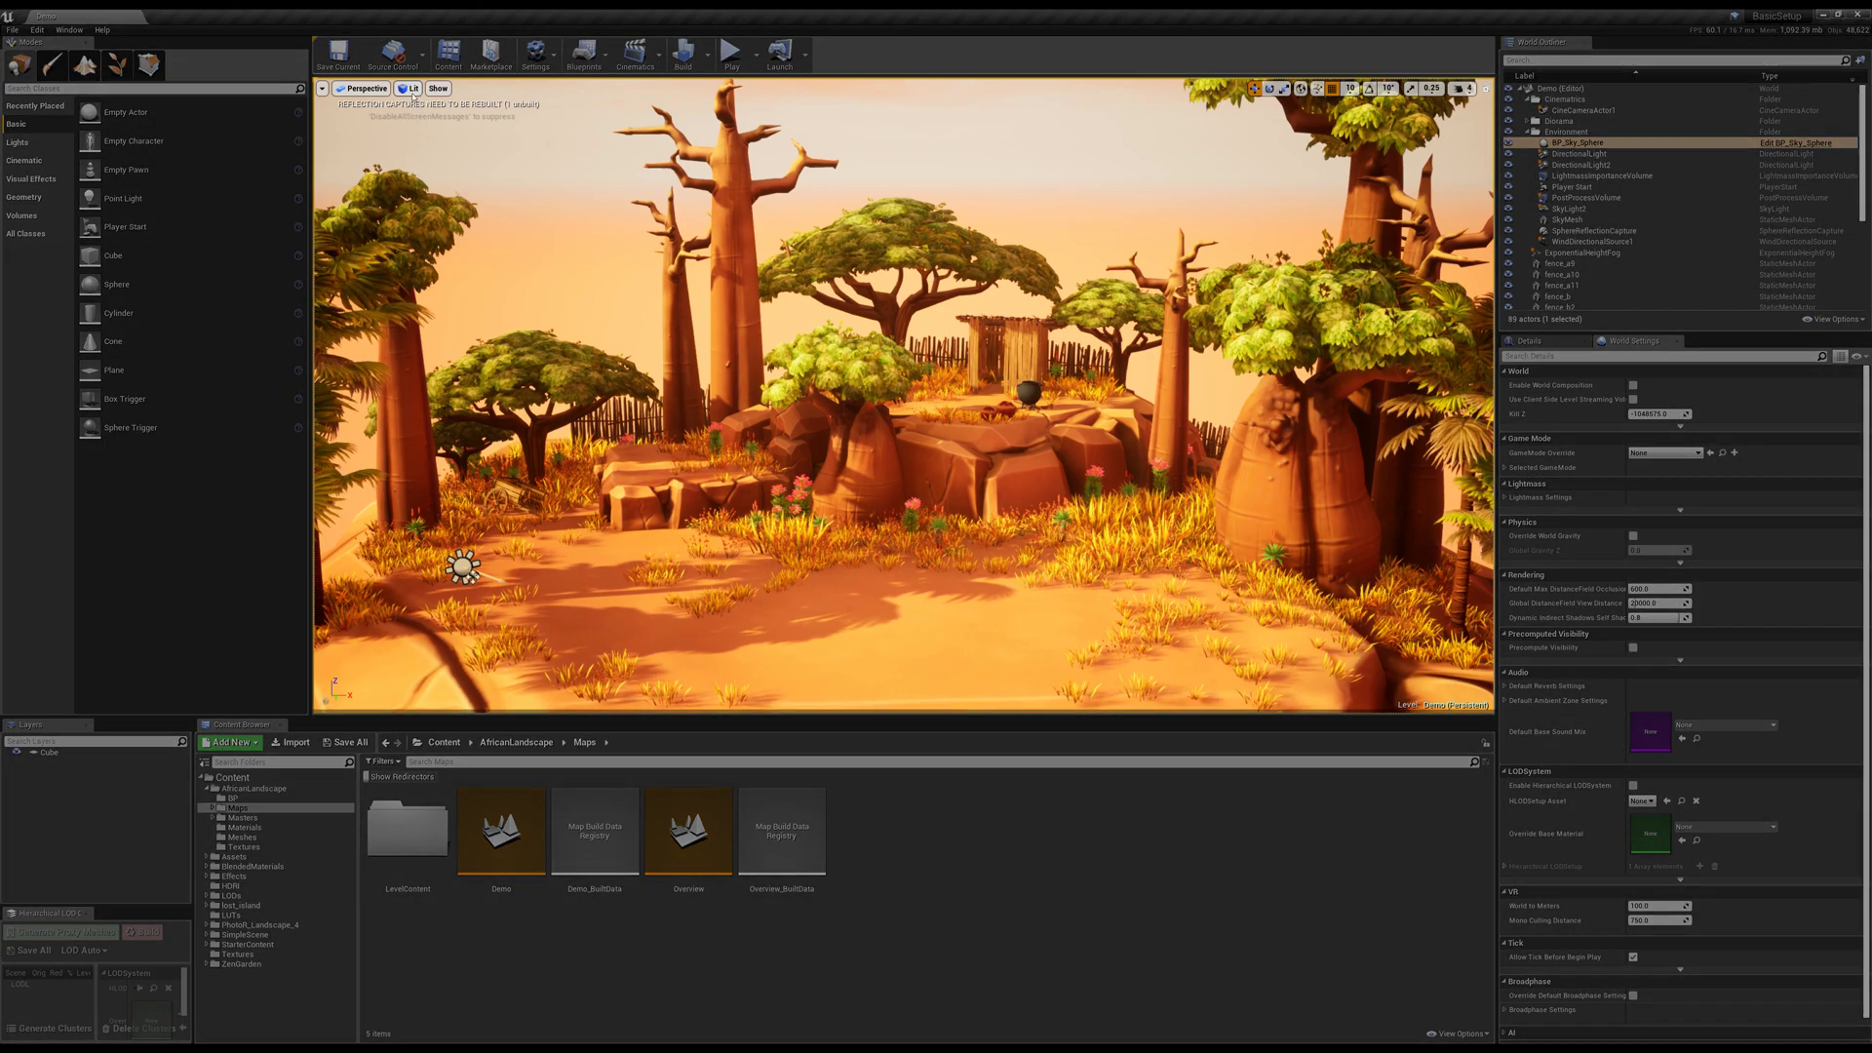
- View the savanna scene in the Unlit and Wireframe view modes
{"action": "left_click", "coordinate": [409, 89]}
{"action": "left_click", "coordinate": [429, 125]}
{"action": "left_click", "coordinate": [411, 89]}
{"action": "left_click", "coordinate": [458, 136]}
- Inspect the scene's lighting in the Detail Lighting and Lighting Only view modes
{"action": "left_click", "coordinate": [413, 89]}
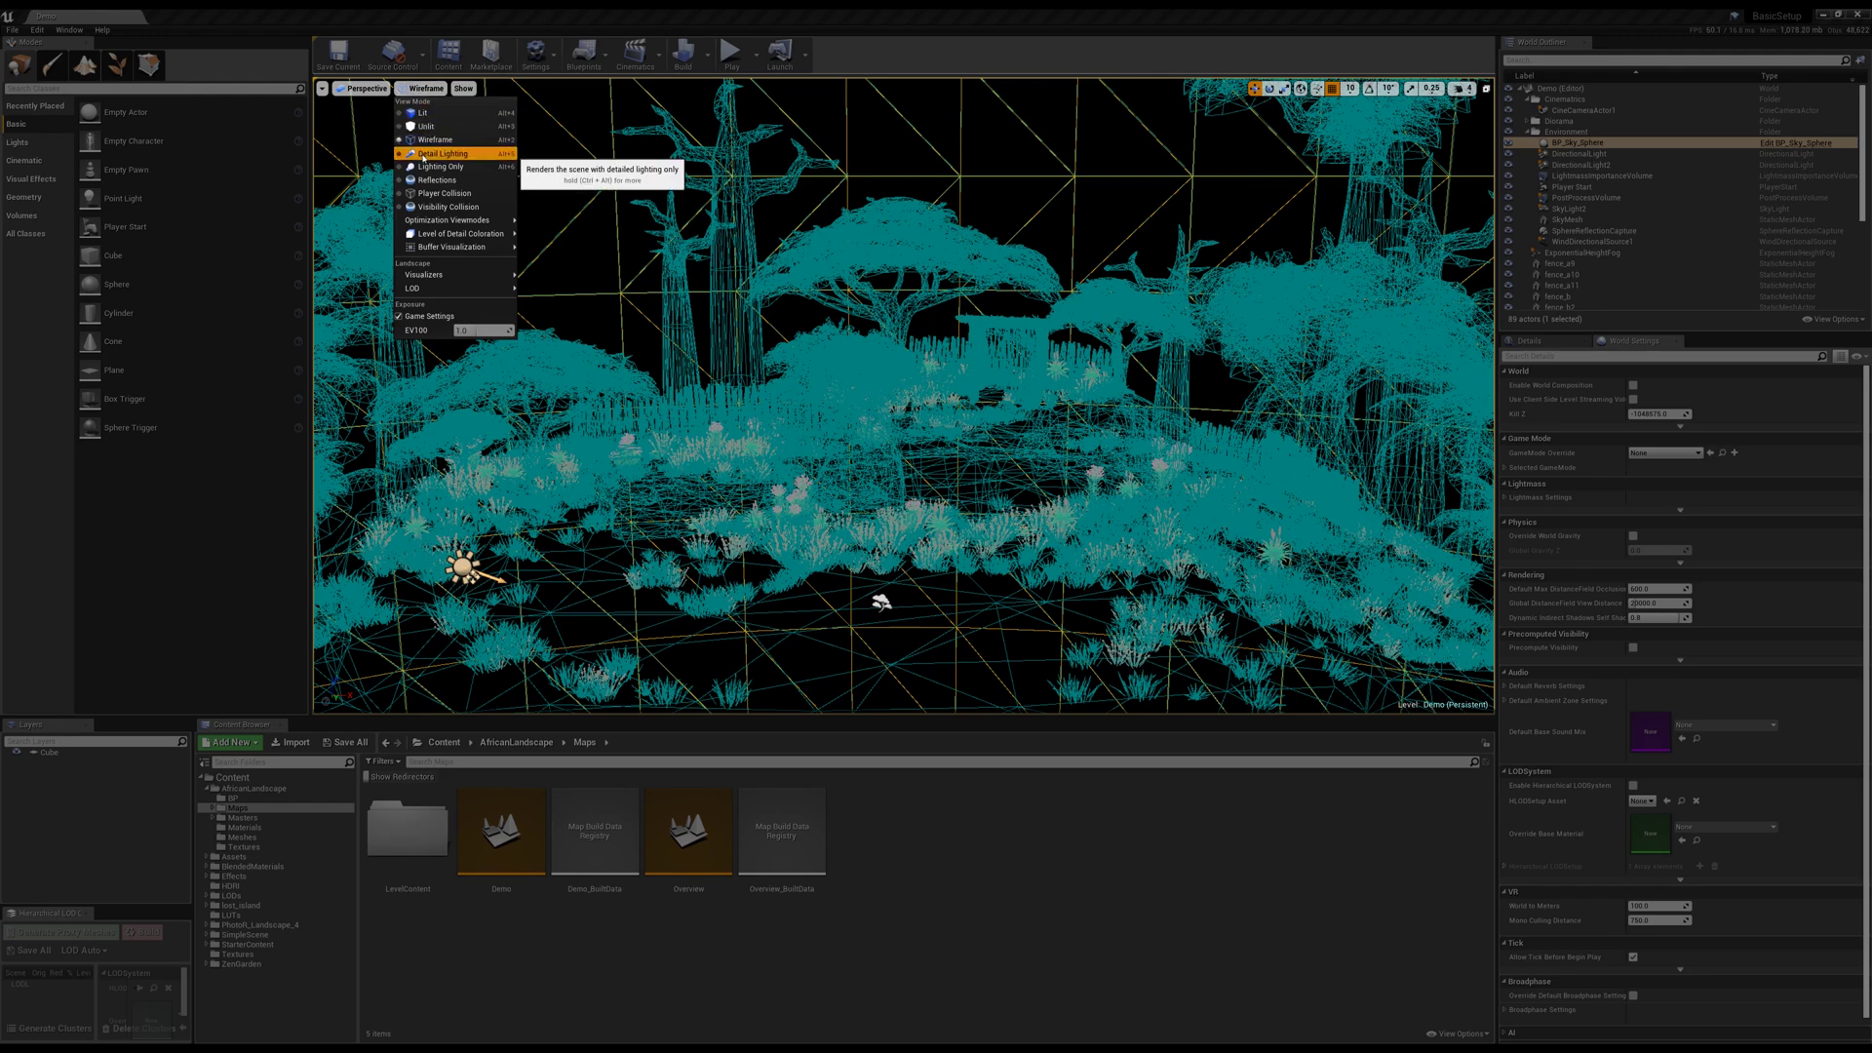
{"action": "left_click", "coordinate": [421, 154]}
{"action": "left_click", "coordinate": [421, 90]}
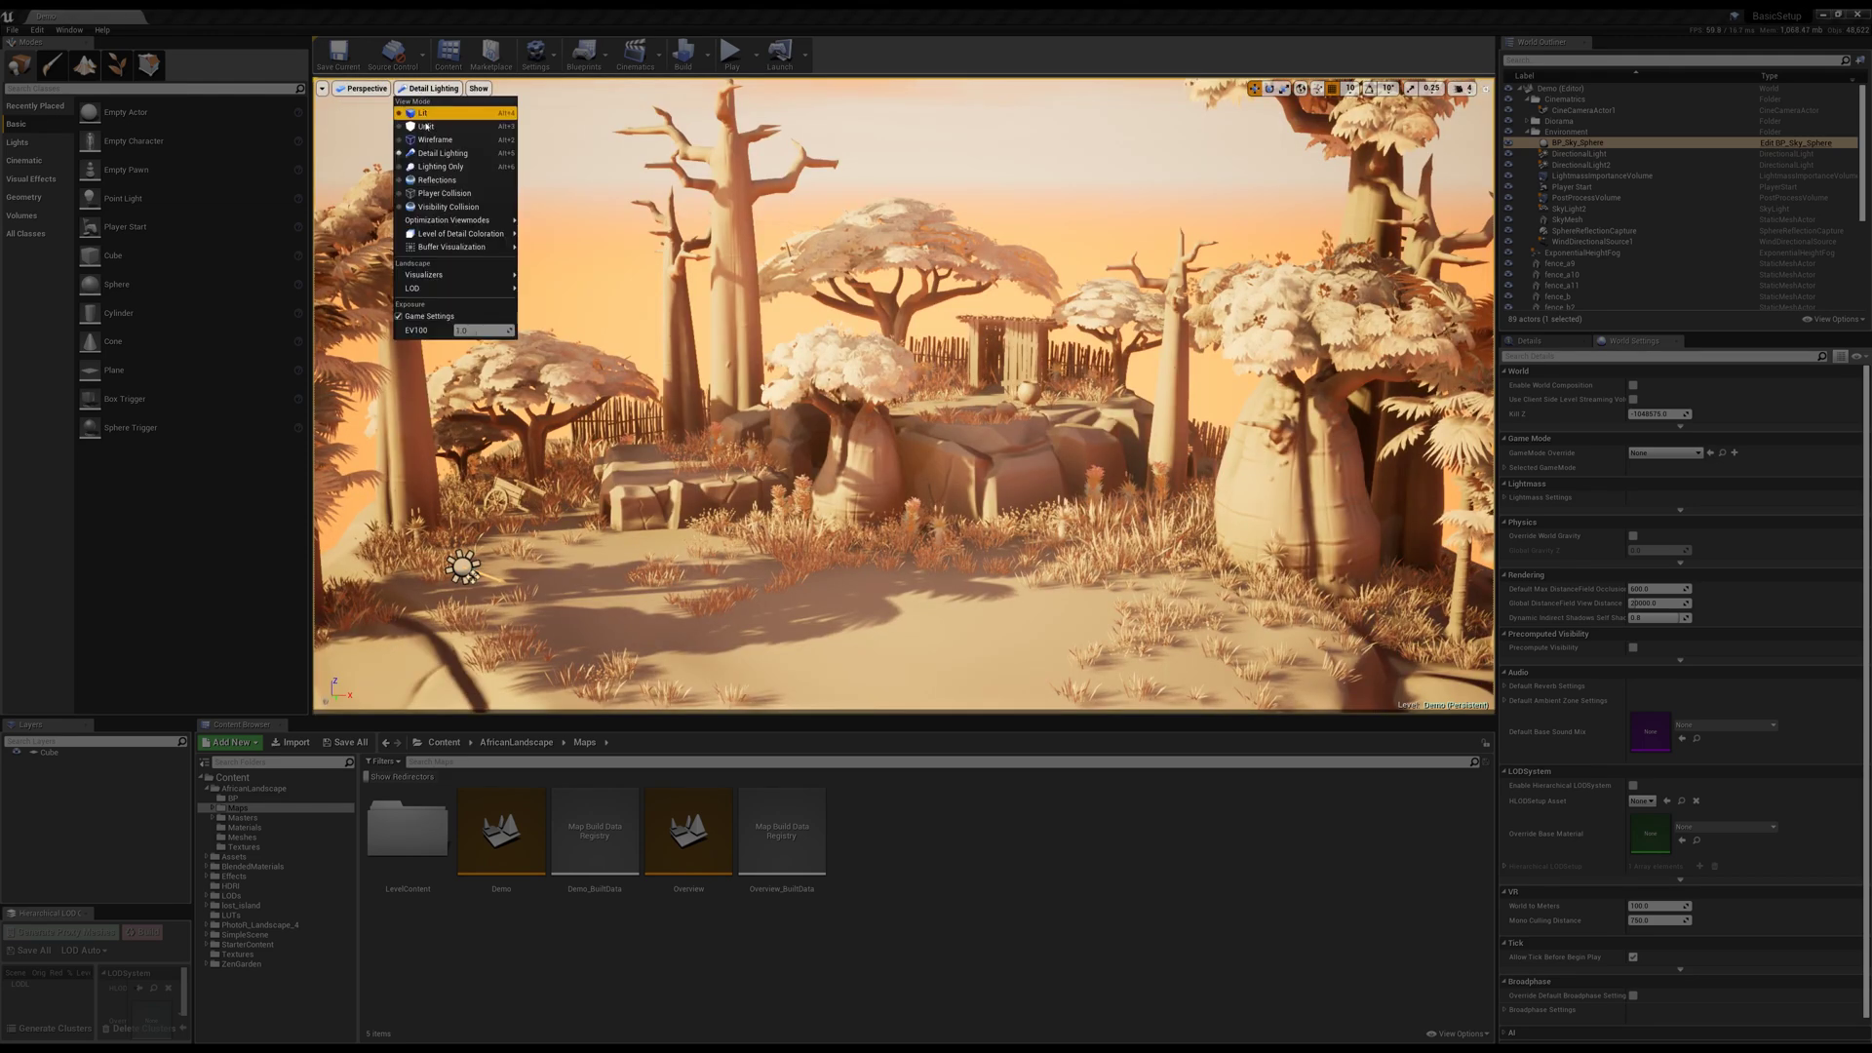
{"action": "left_click", "coordinate": [429, 168]}
- View the scene in the Reflections and Player Collision view modes
{"action": "left_click", "coordinate": [423, 90]}
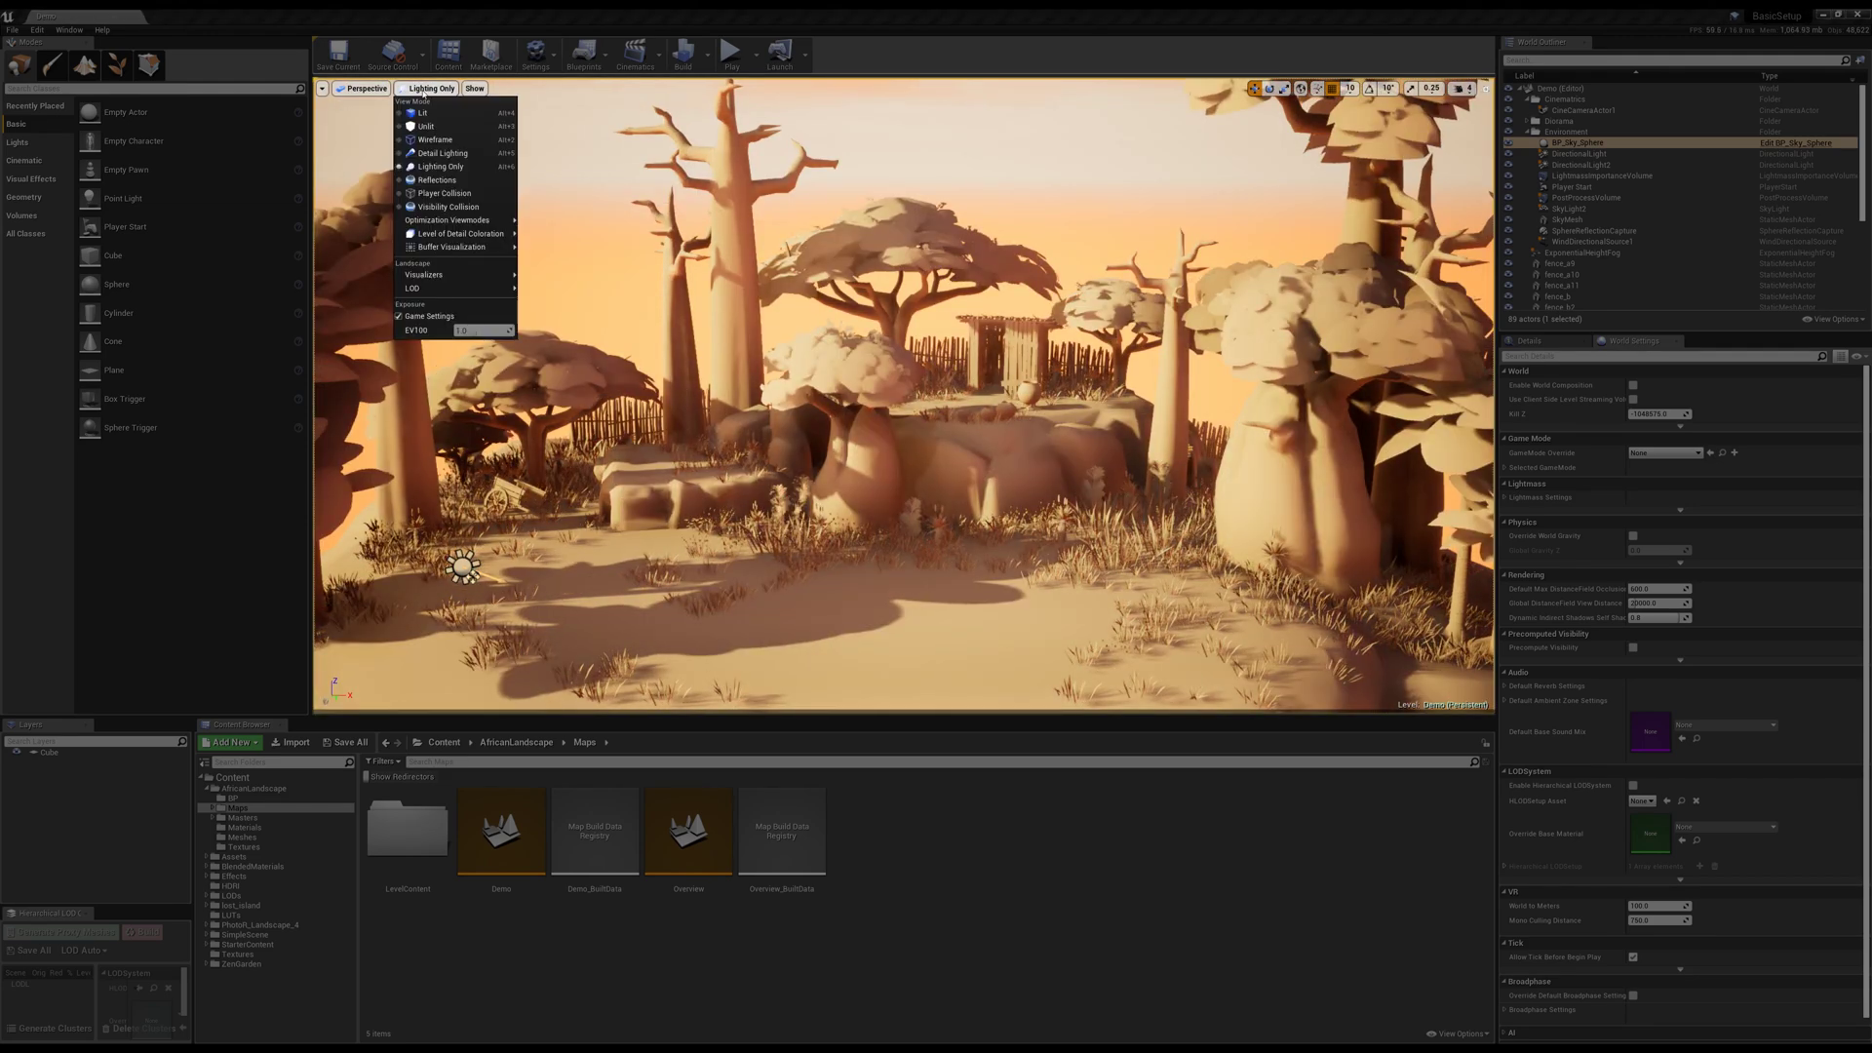
{"action": "left_click", "coordinate": [428, 180]}
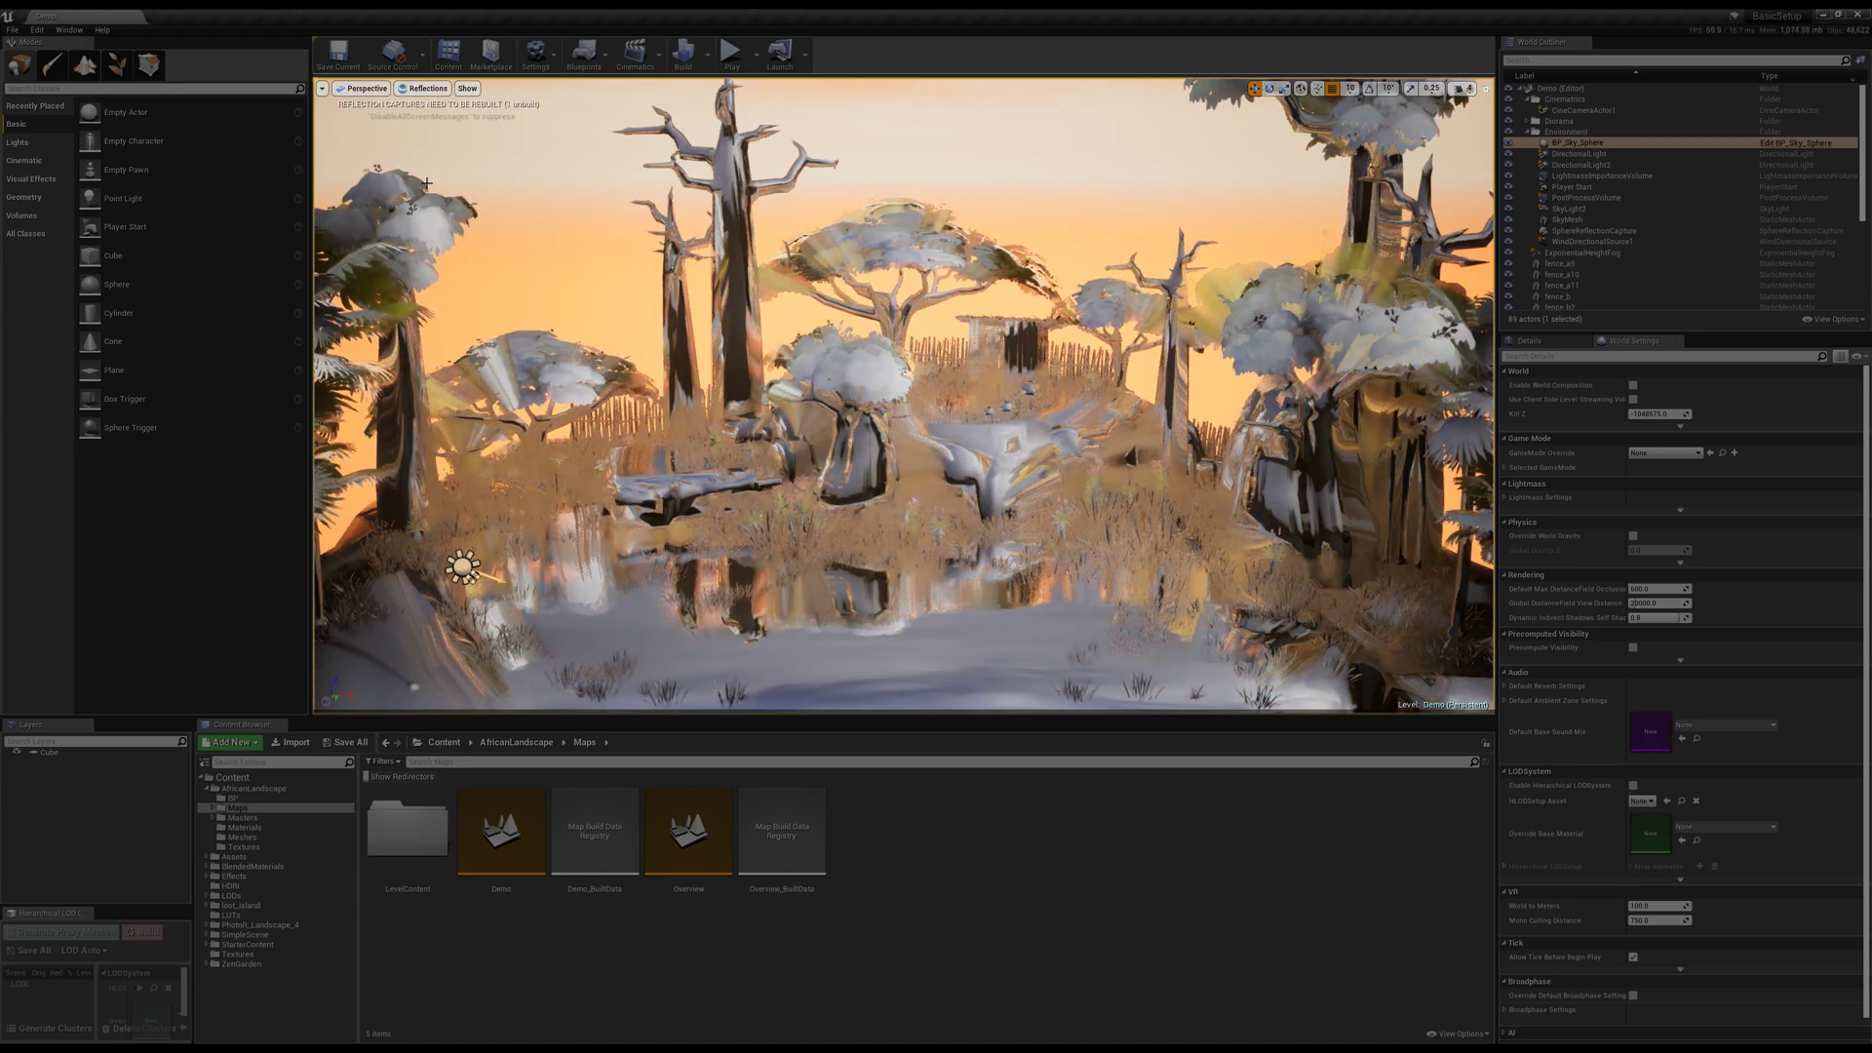
{"action": "left_click", "coordinate": [423, 91]}
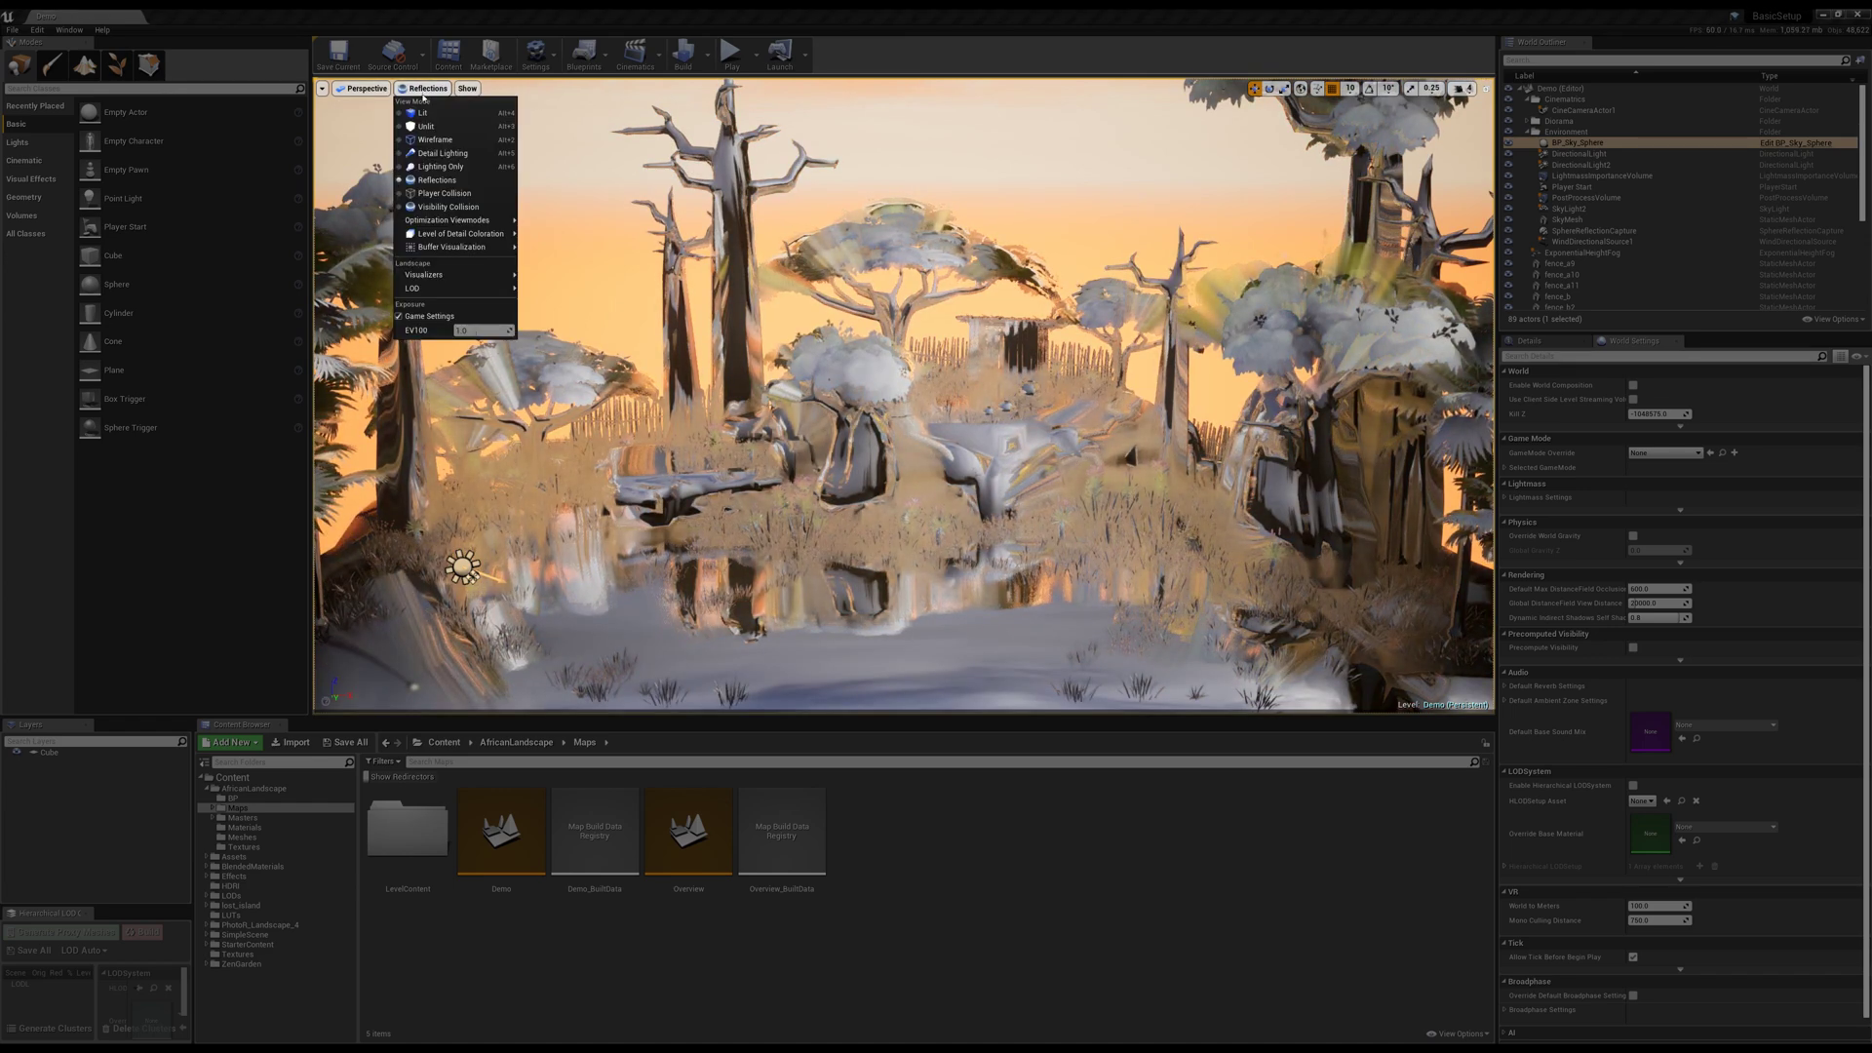
{"action": "left_click", "coordinate": [430, 194]}
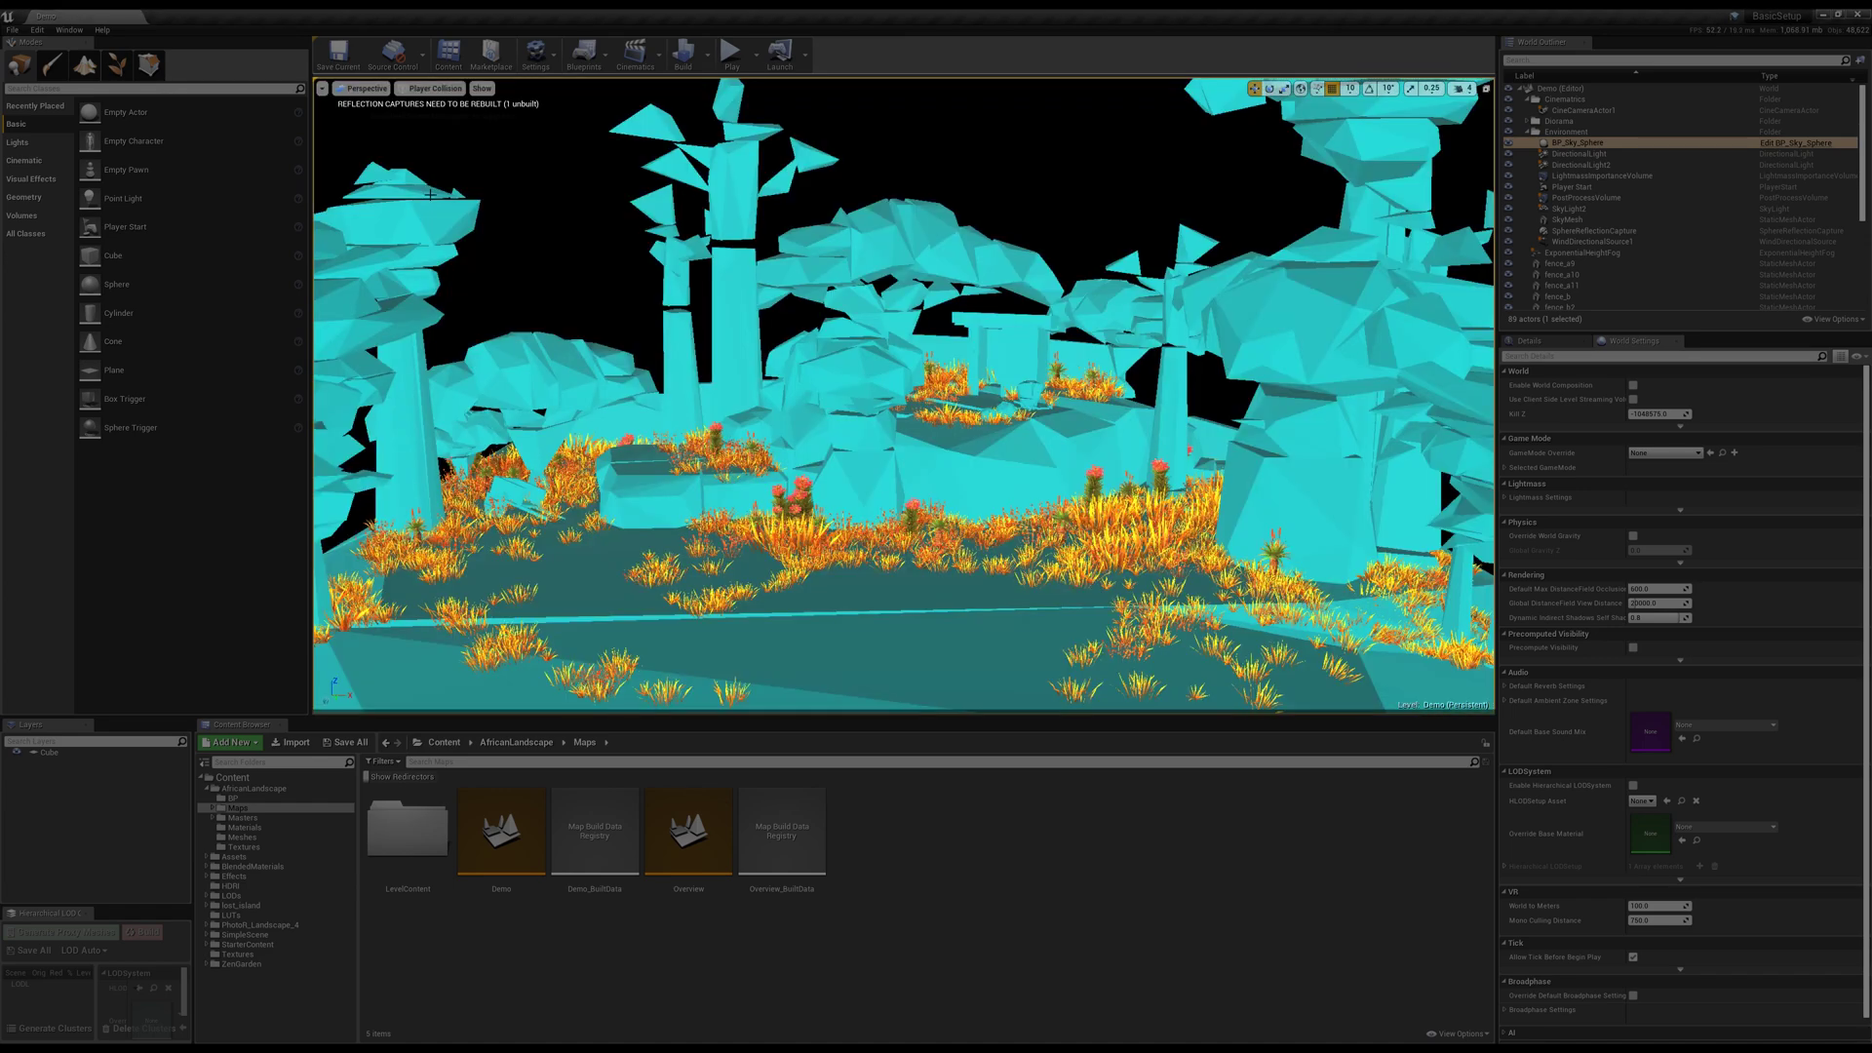
- View the scene in the Visibility Collision mode and the Light Complexity optimization mode
{"action": "left_click", "coordinate": [428, 90]}
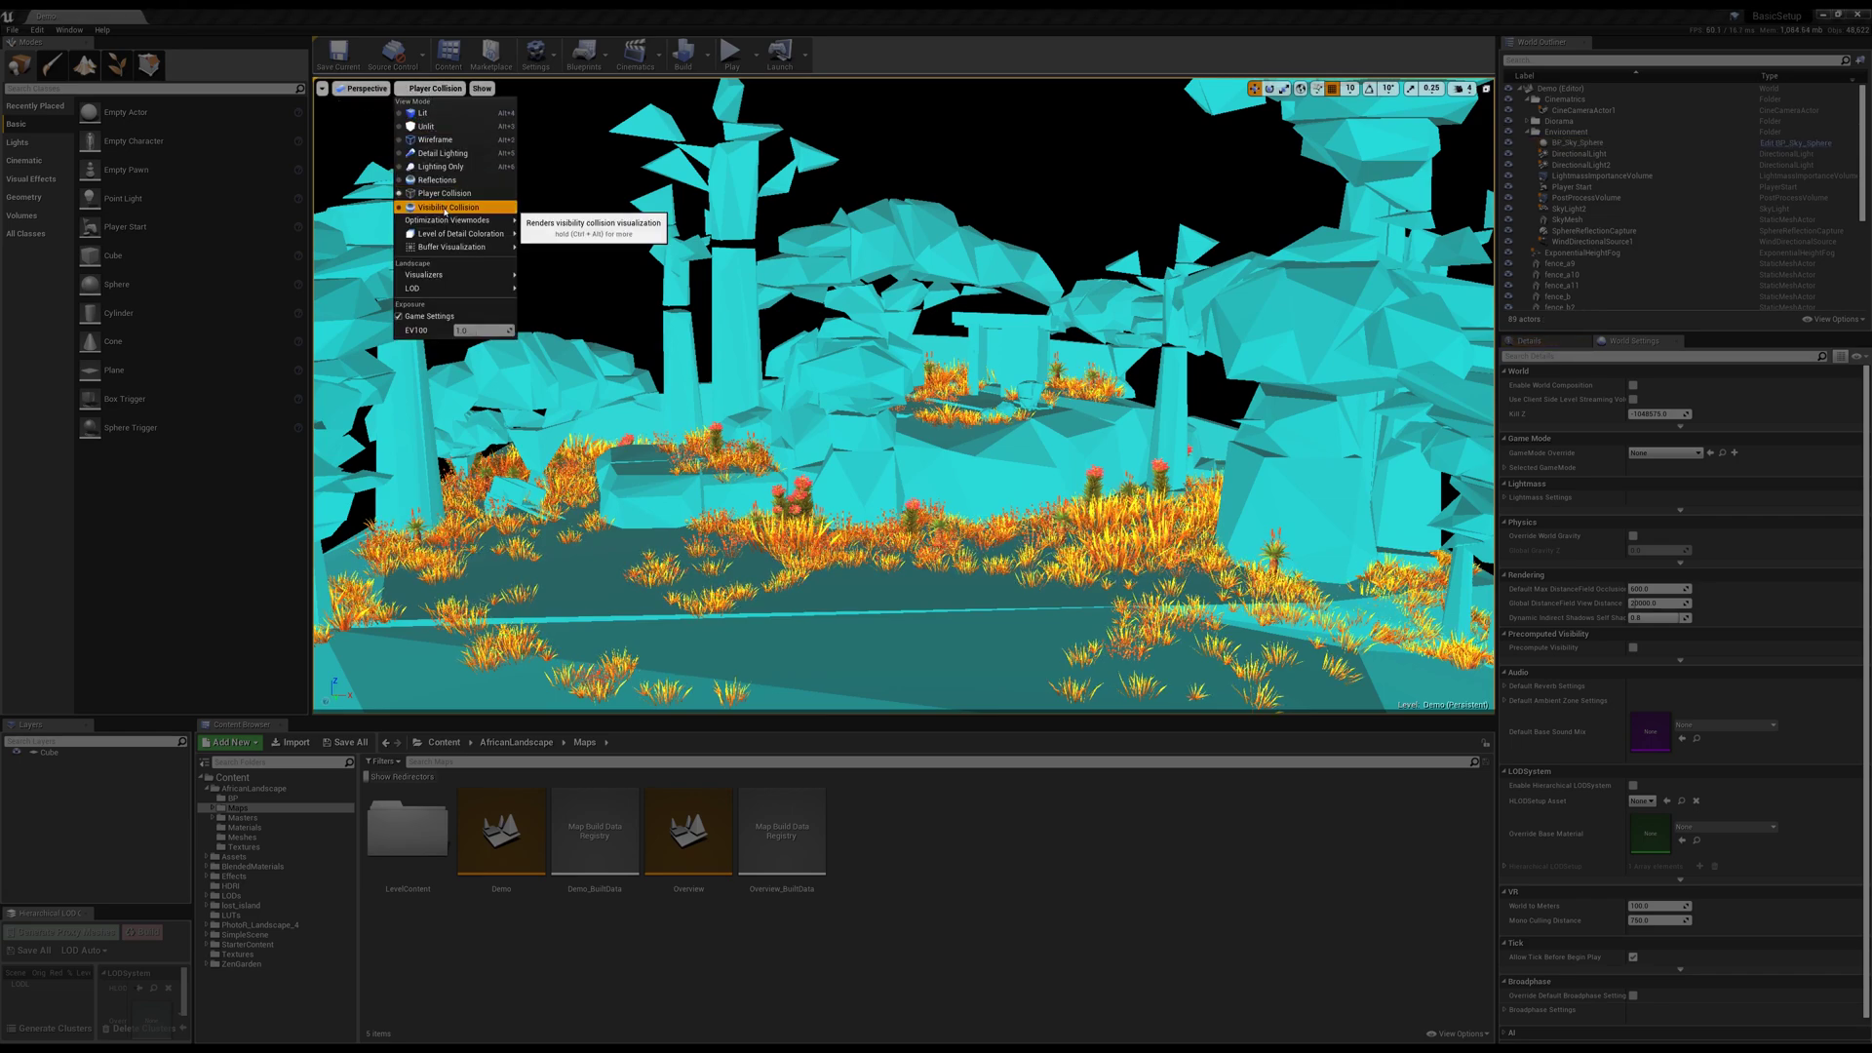
{"action": "left_click", "coordinate": [445, 208]}
{"action": "left_click", "coordinate": [439, 88]}
{"action": "mouse_move", "coordinate": [434, 221]}
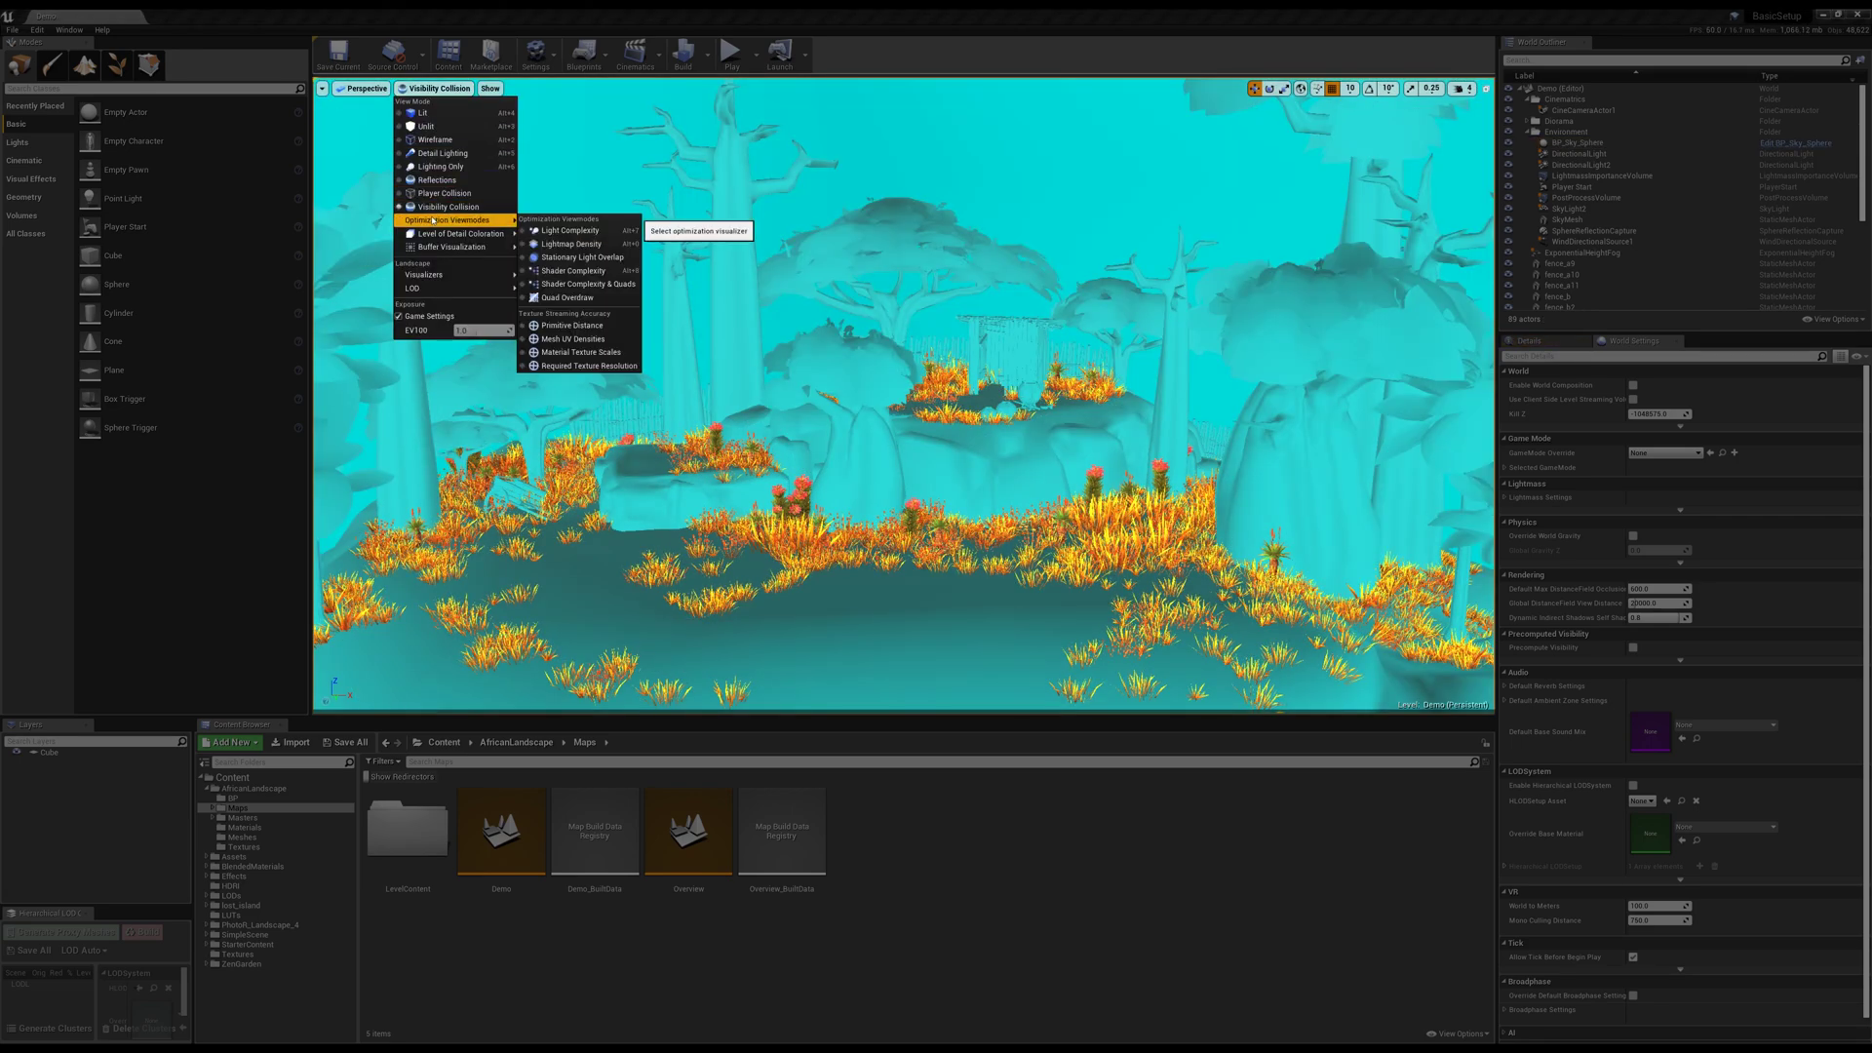
{"action": "left_click", "coordinate": [548, 231]}
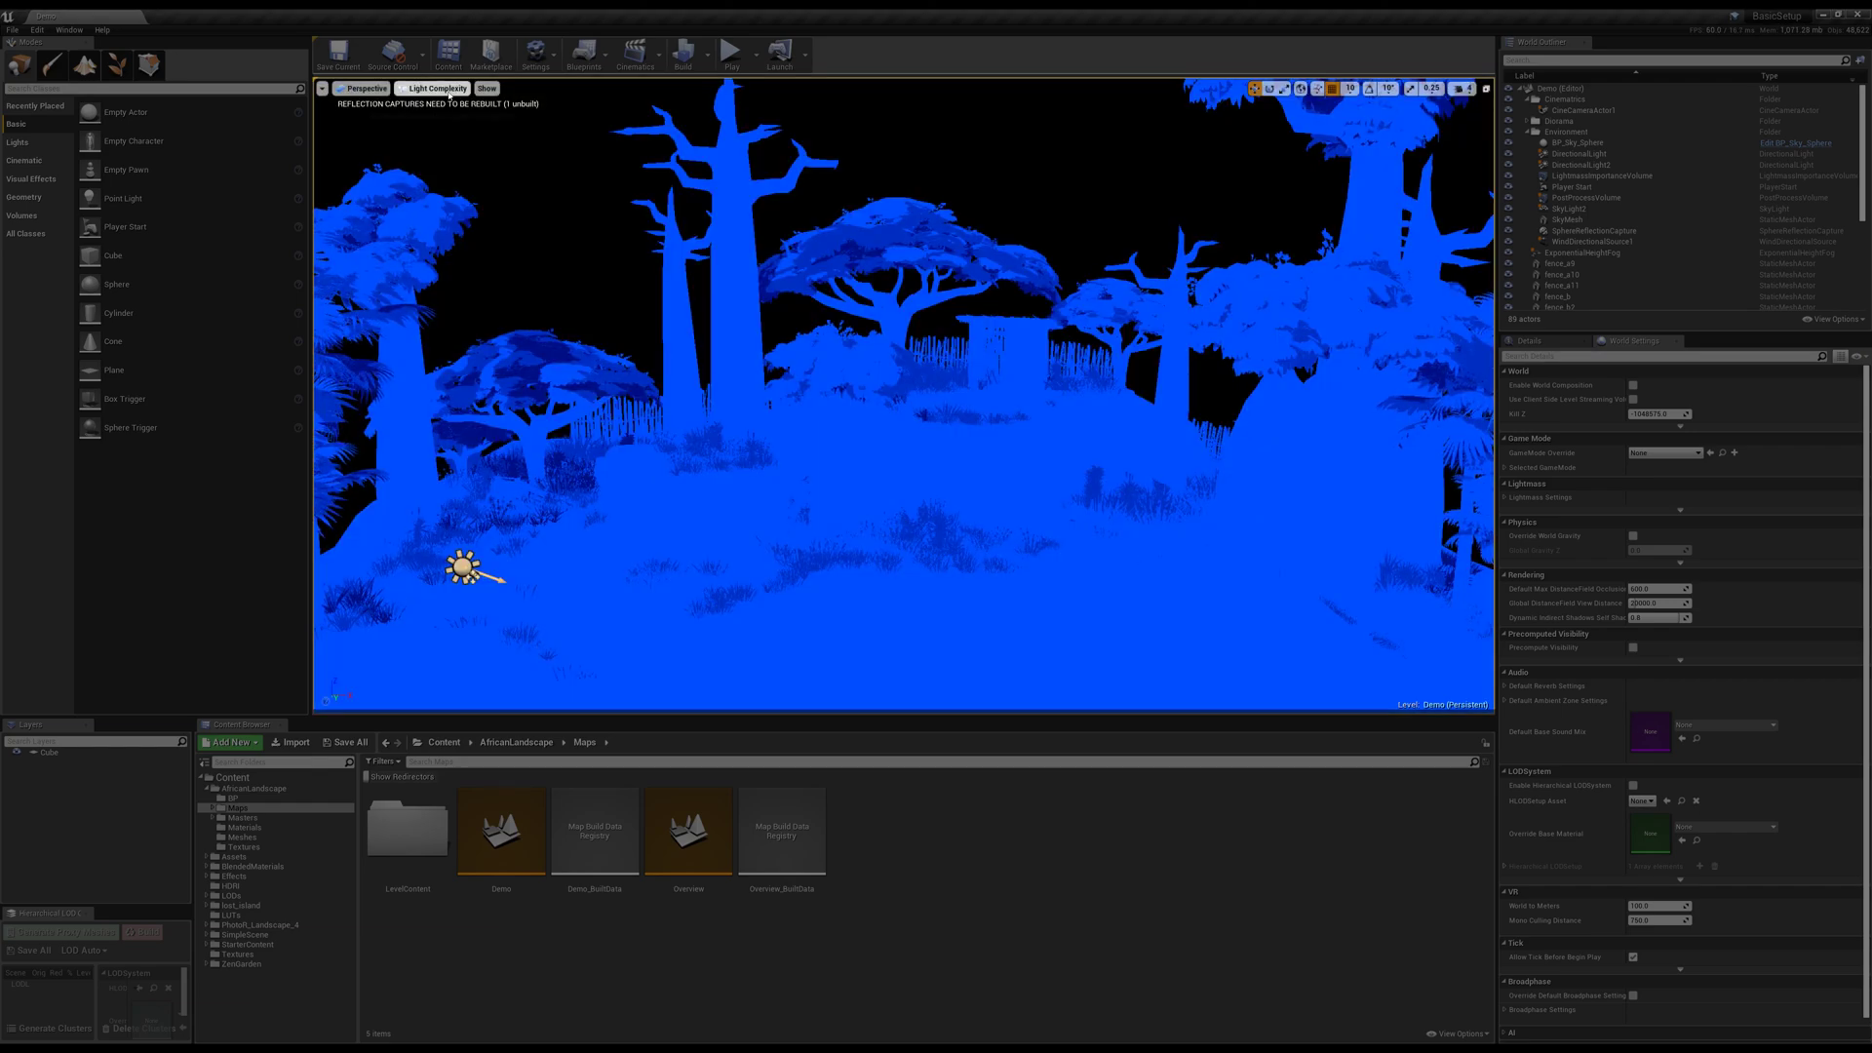
- Examine the scene in the Lightmap Density and Shader Complexity optimization view modes
{"action": "left_click", "coordinate": [448, 90]}
{"action": "mouse_move", "coordinate": [464, 222]}
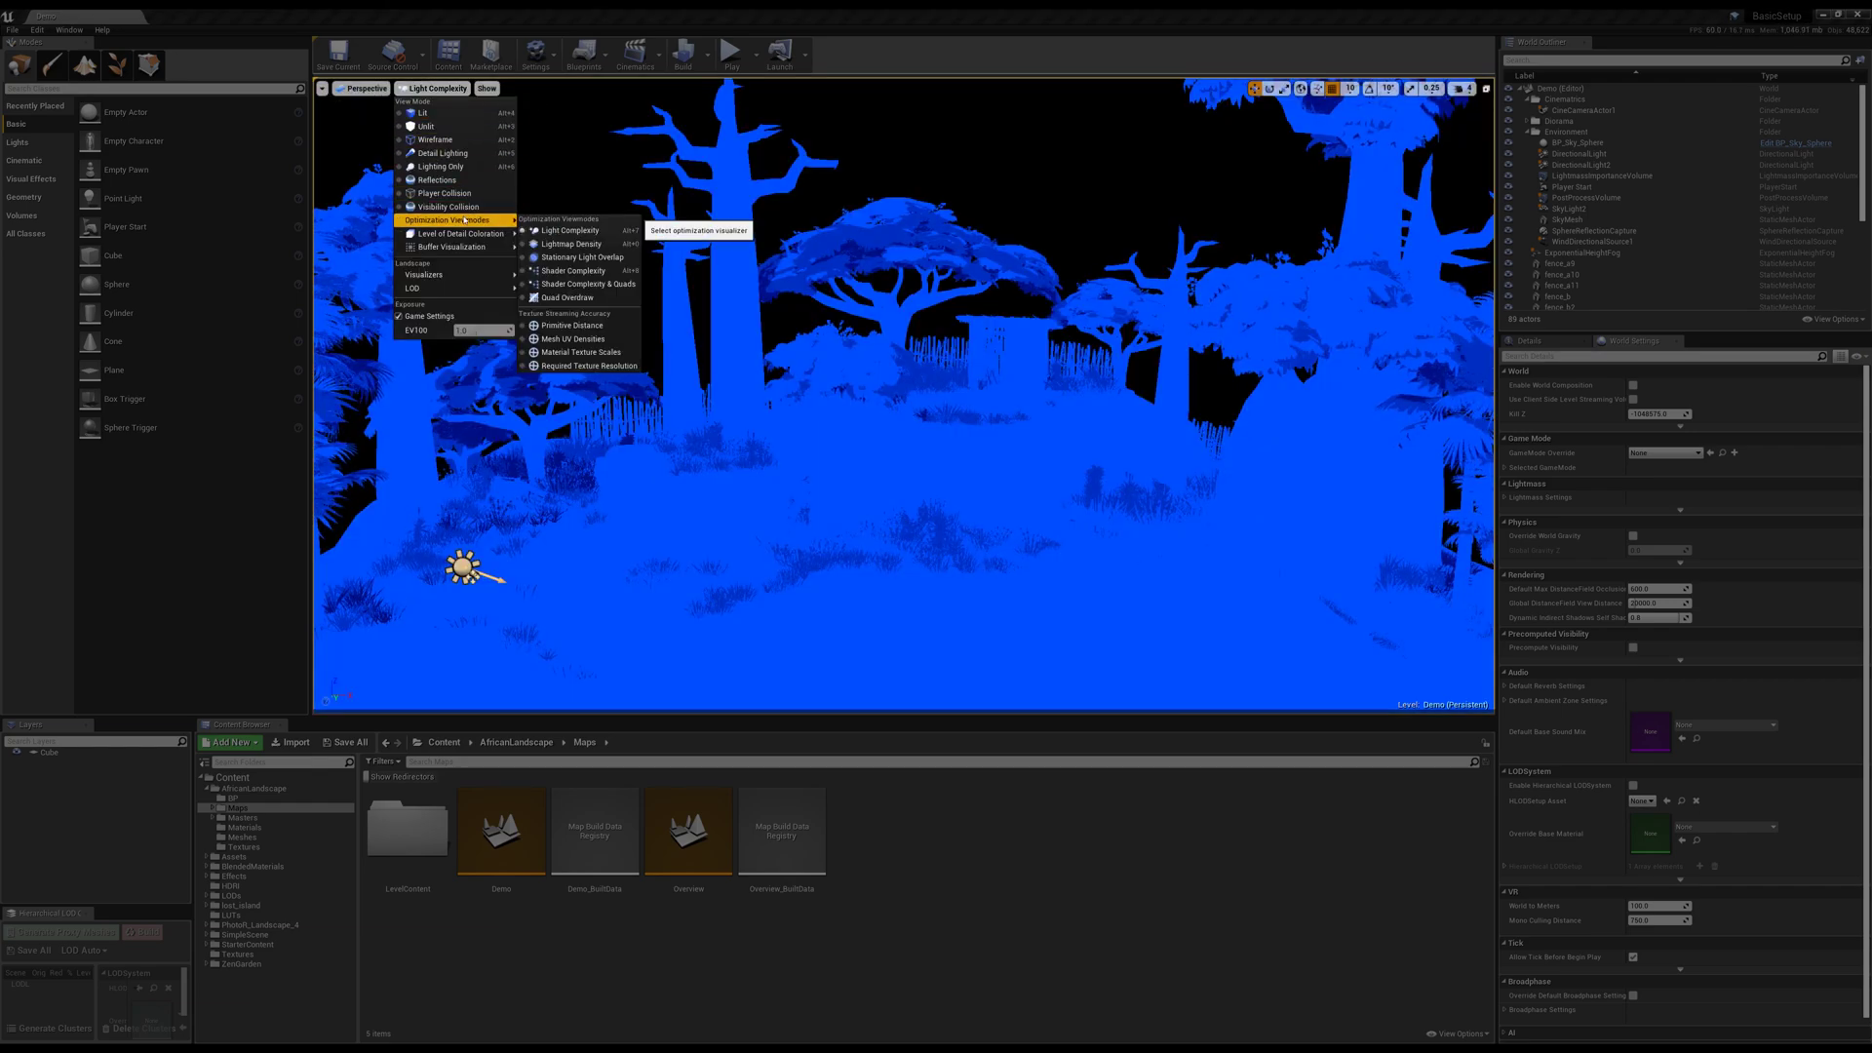
{"action": "left_click", "coordinate": [575, 244]}
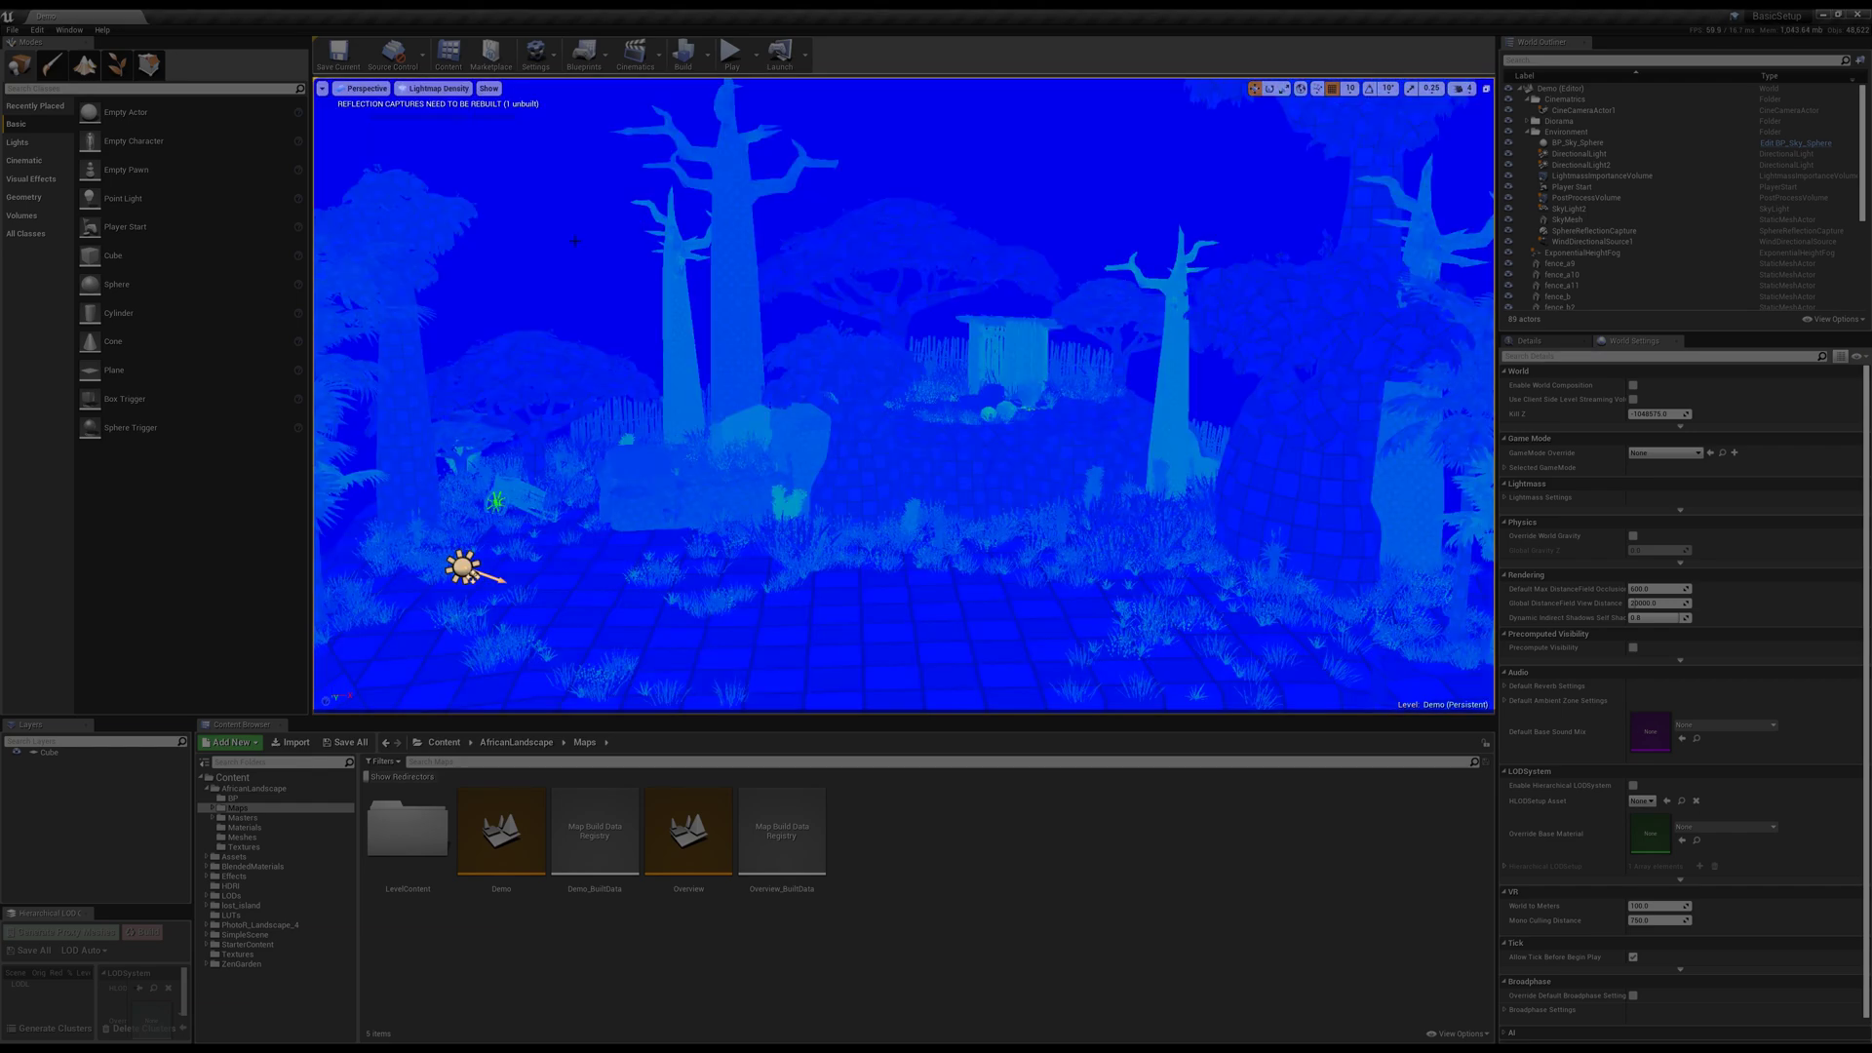
{"action": "left_click", "coordinate": [439, 88]}
{"action": "mouse_move", "coordinate": [458, 220]}
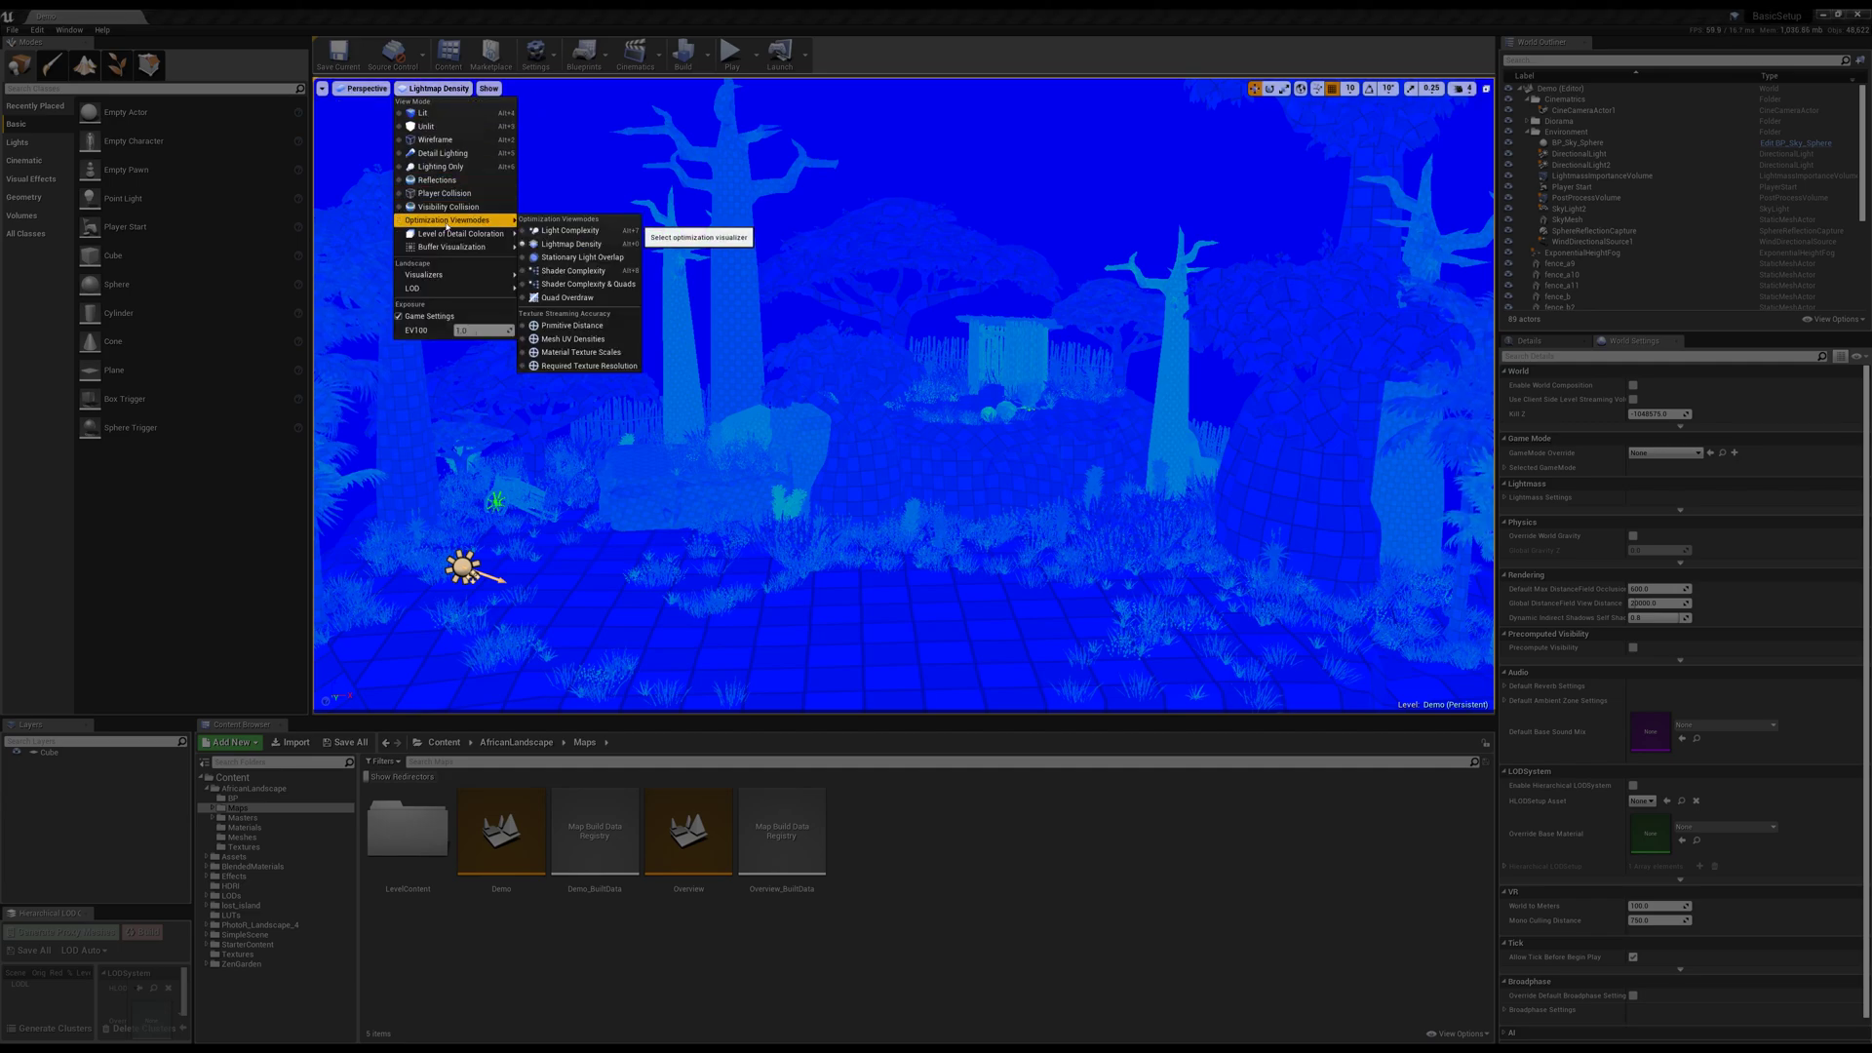
{"action": "left_click", "coordinate": [571, 271]}
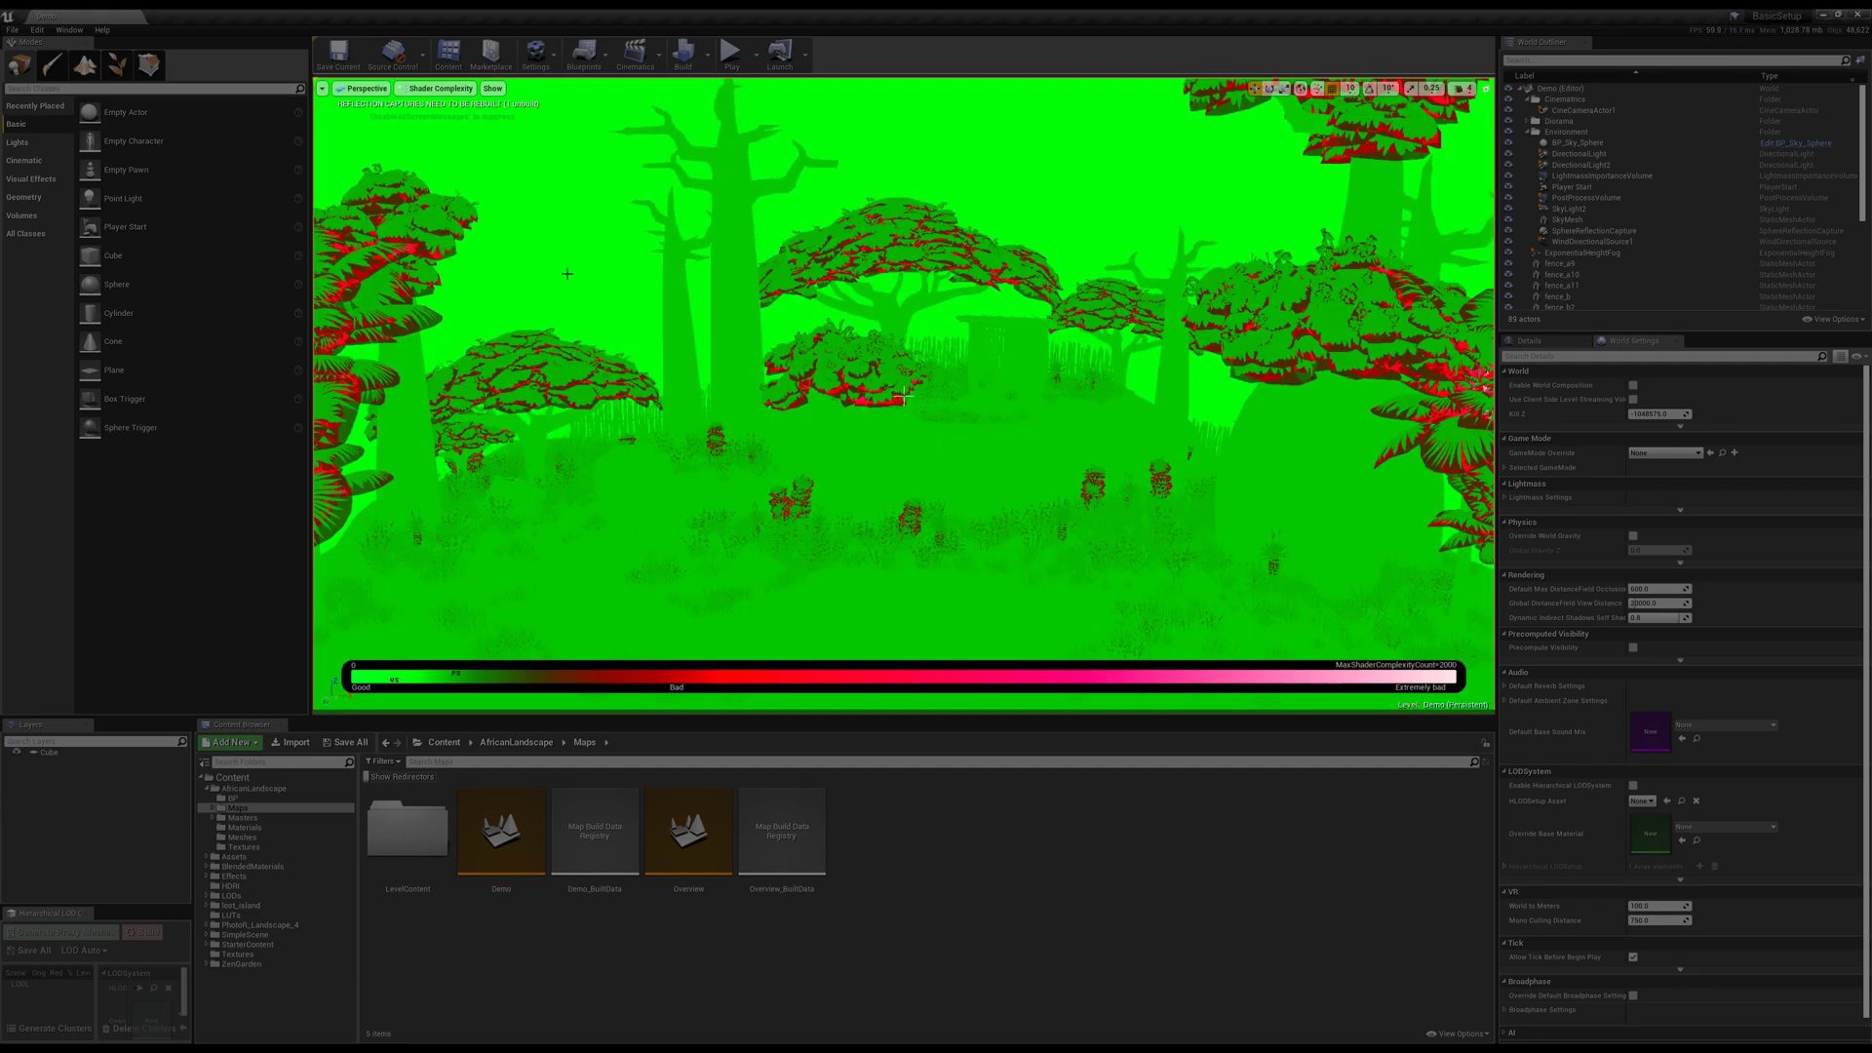
- View the scene with Mesh LODs coloration and with the Overview buffer visualization
{"action": "left_click", "coordinate": [440, 88]}
{"action": "mouse_move", "coordinate": [458, 220]}
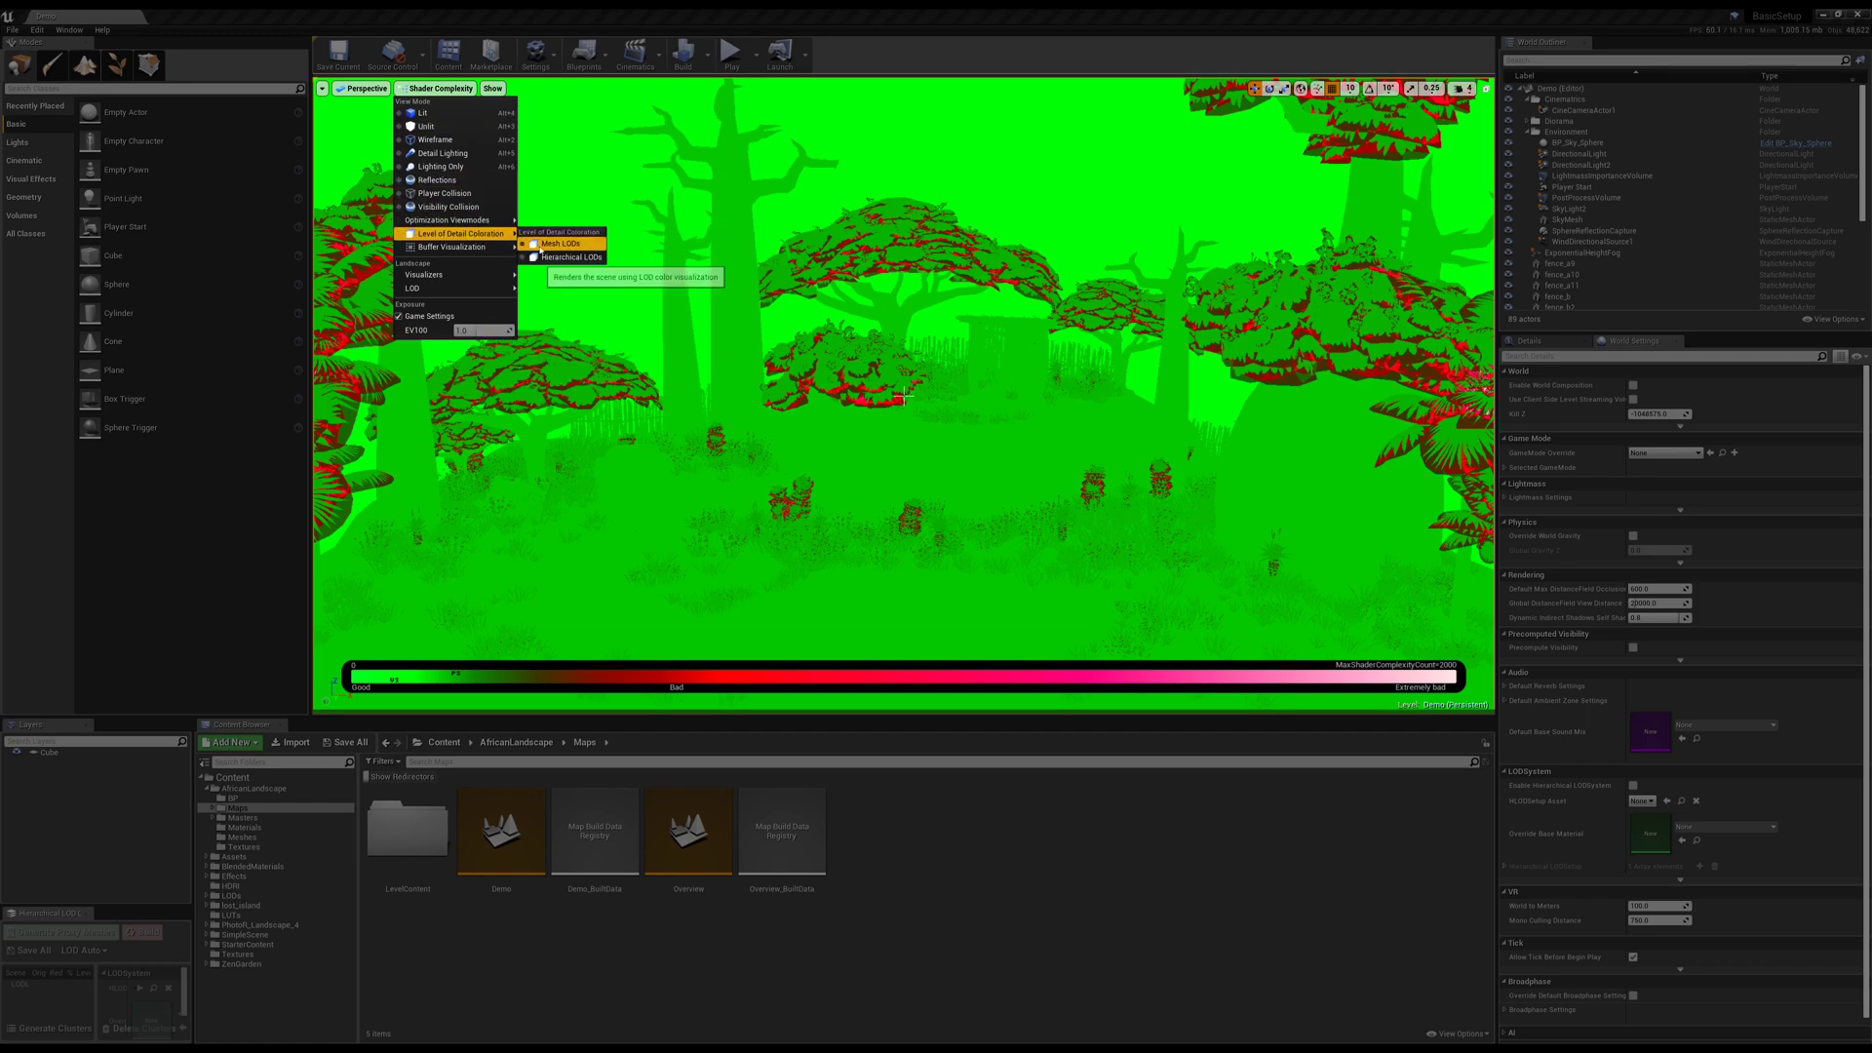
{"action": "left_click", "coordinate": [546, 243]}
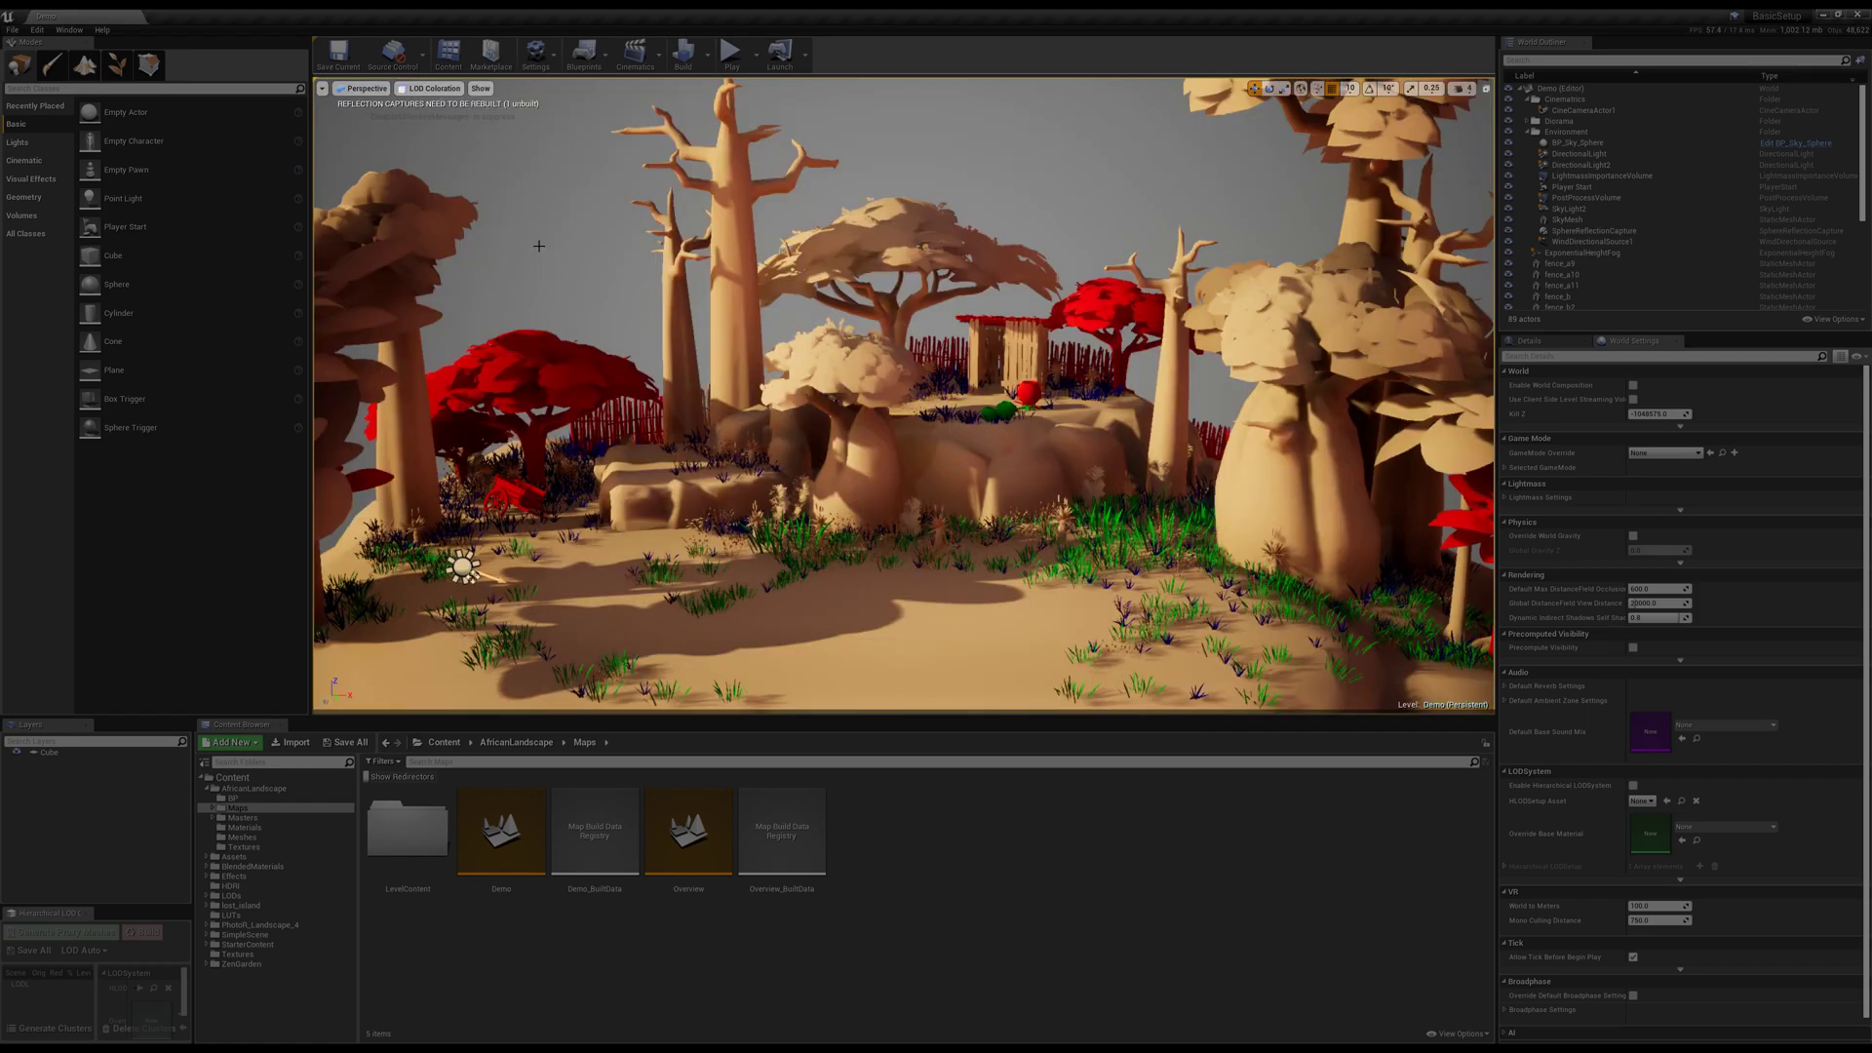
{"action": "left_click", "coordinate": [420, 91]}
{"action": "mouse_move", "coordinate": [459, 247]}
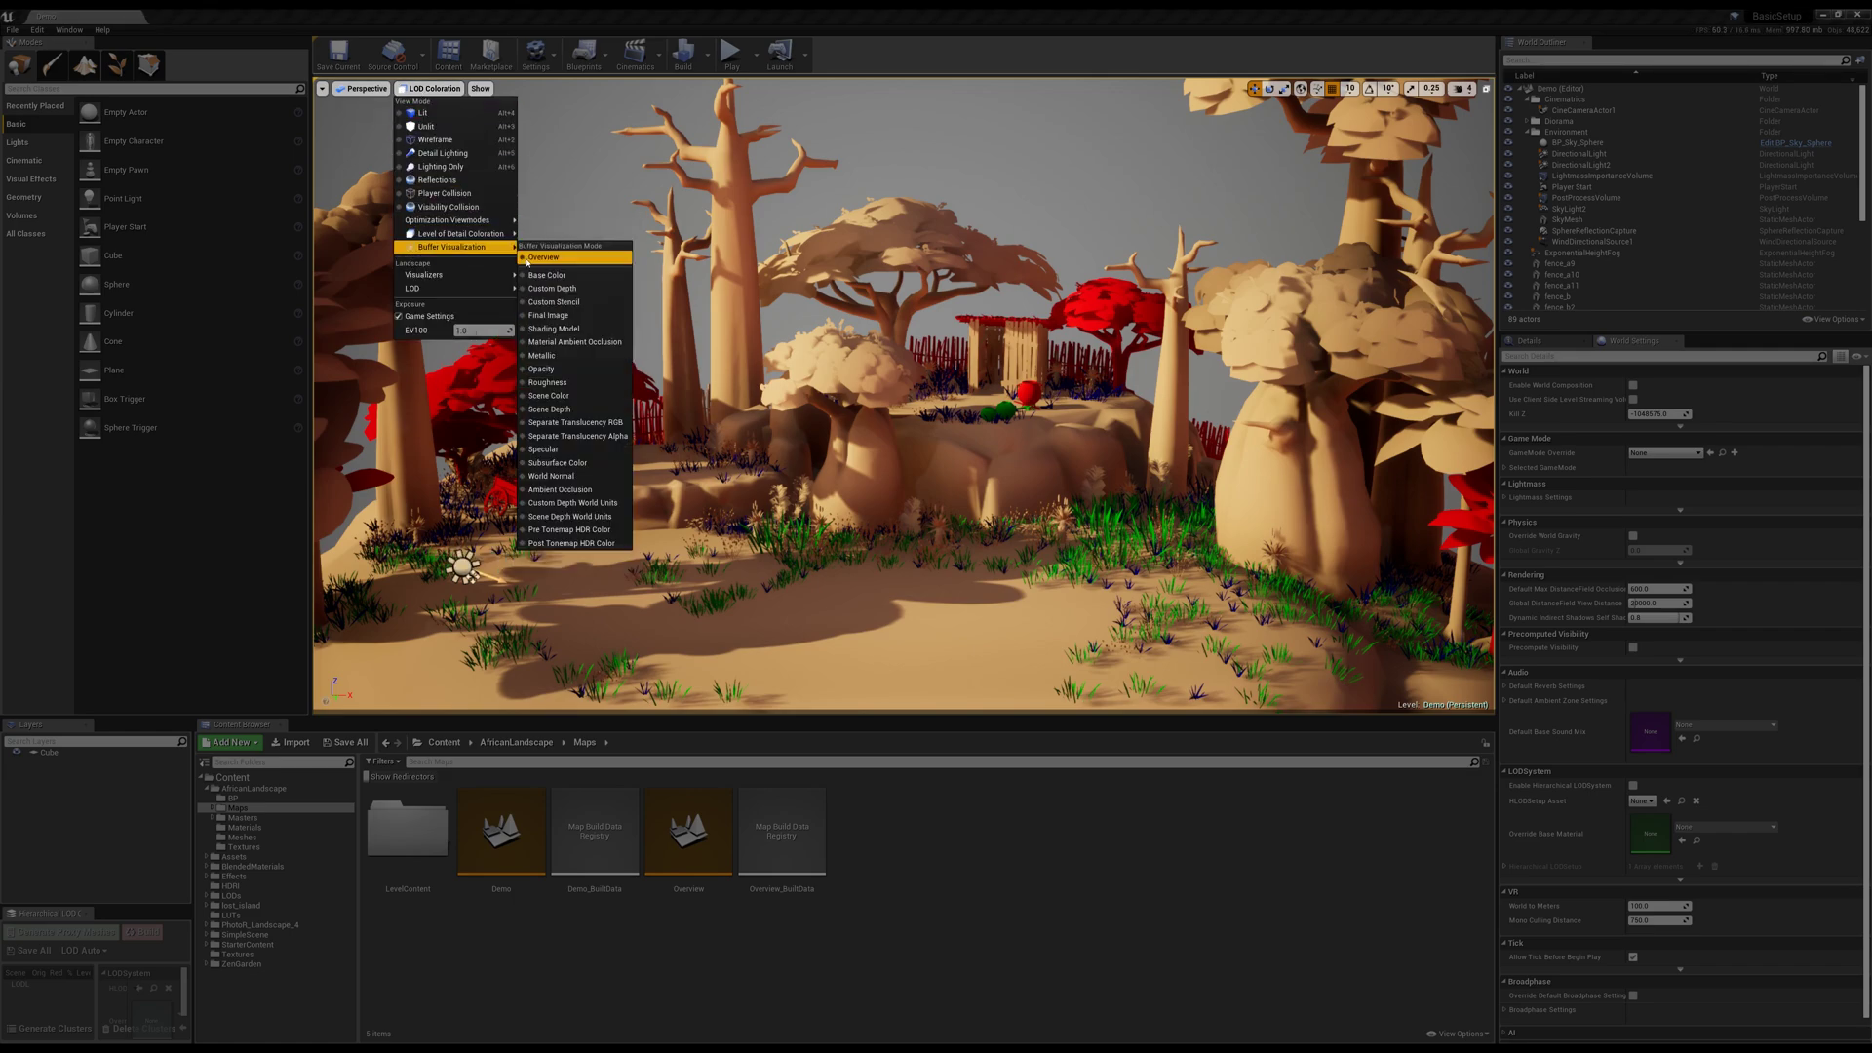
{"action": "left_click", "coordinate": [543, 257]}
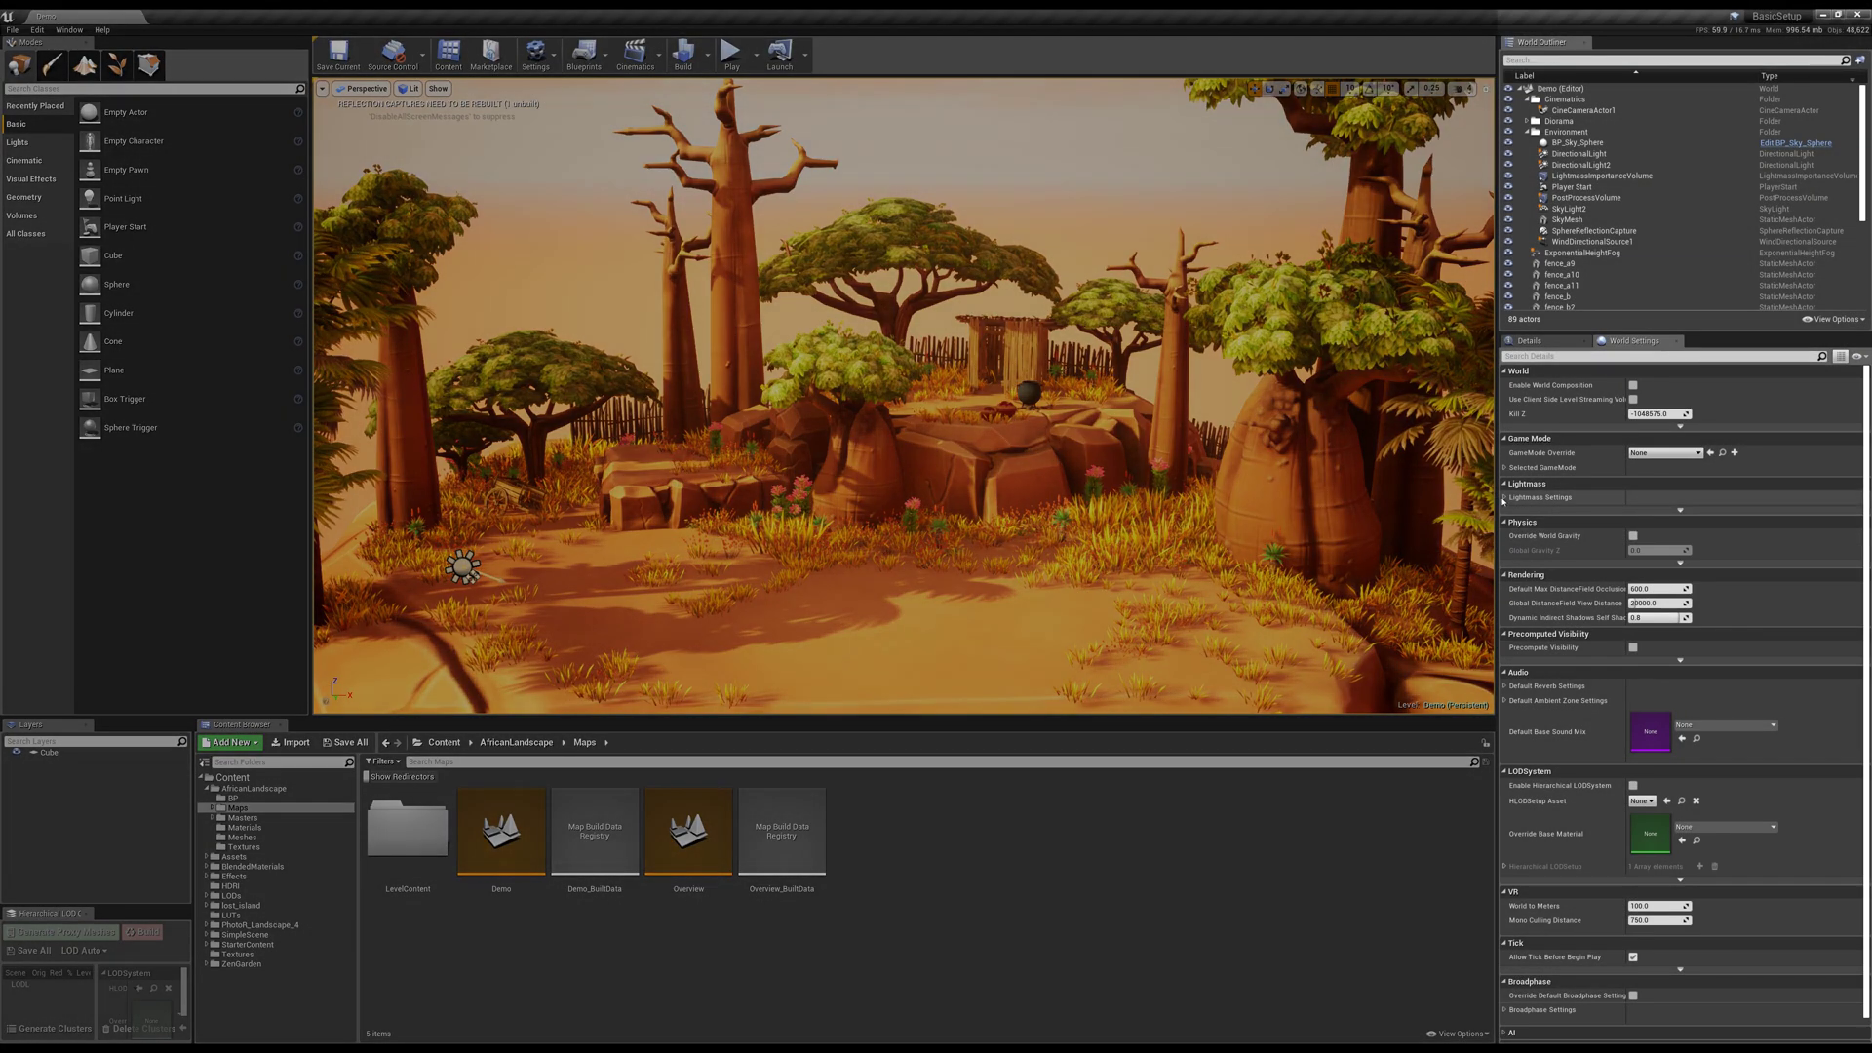
- Examine the level's Lightmass settings and its stored lightmaps in the world settings
{"action": "left_click", "coordinate": [1507, 497]}
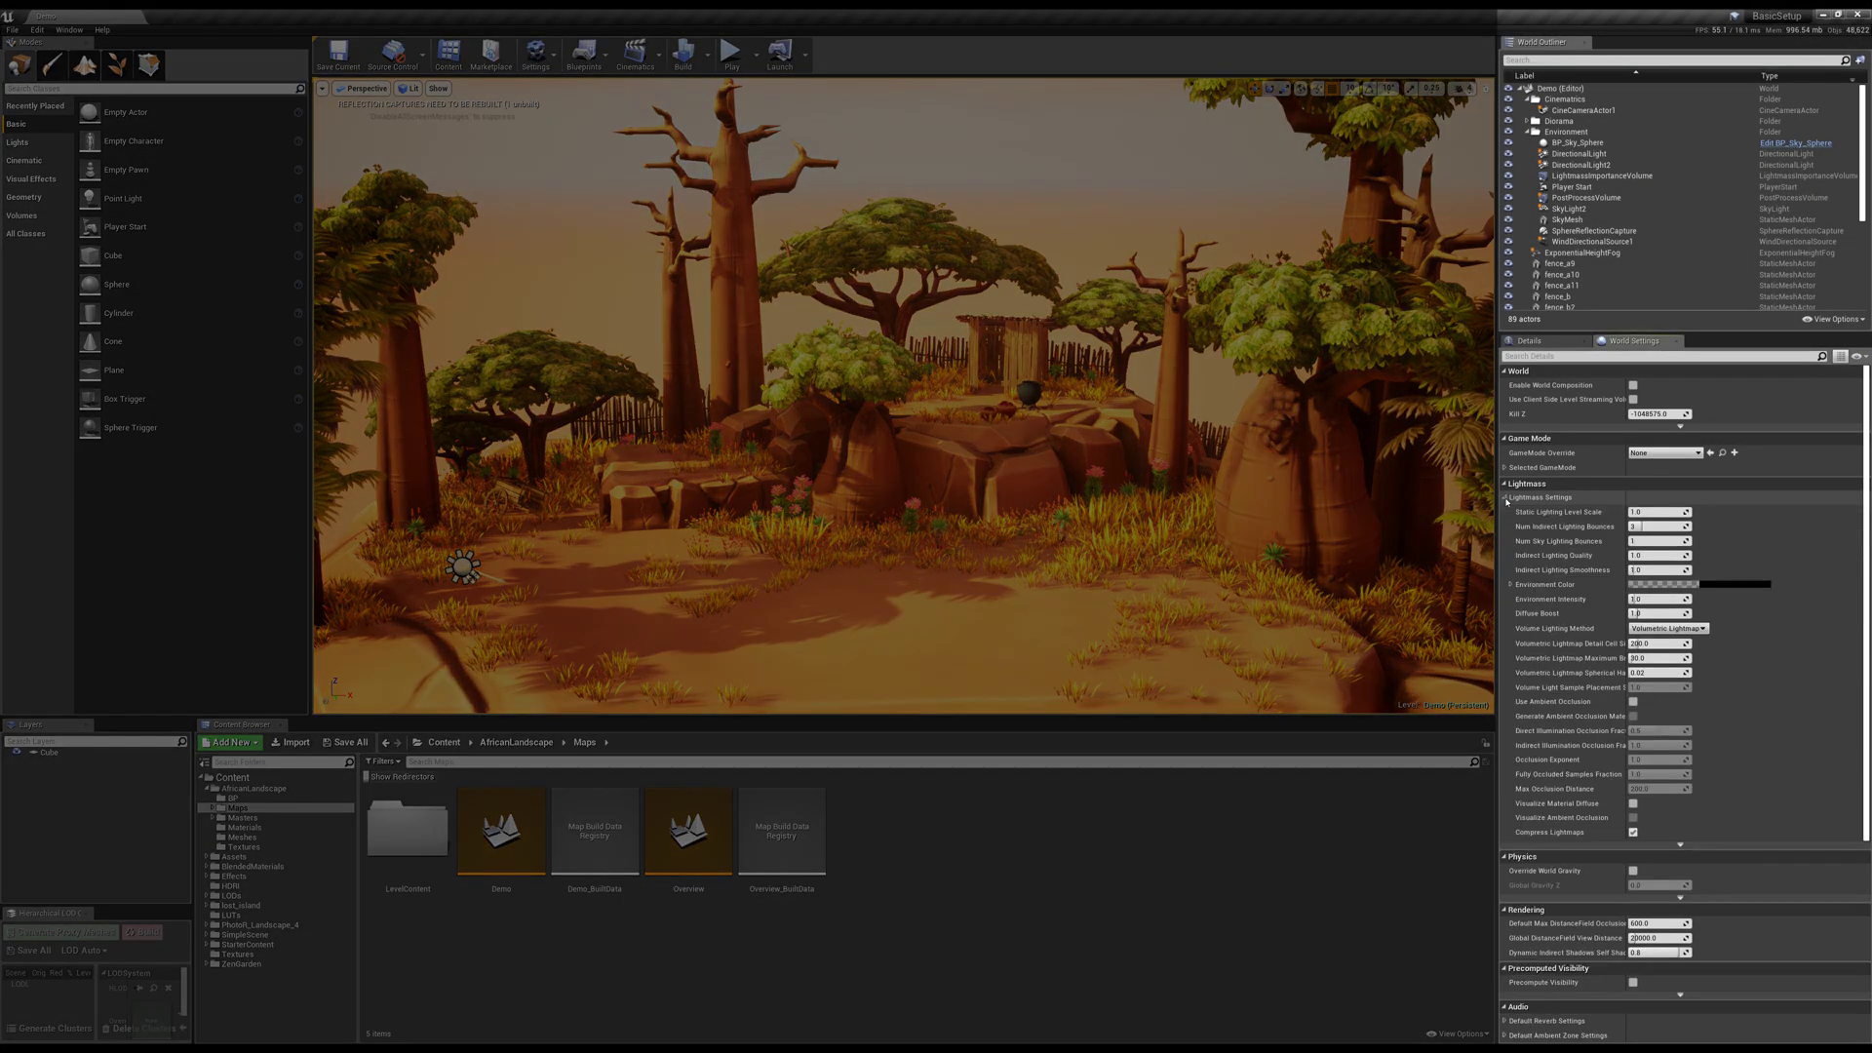
{"action": "left_click", "coordinate": [1506, 499]}
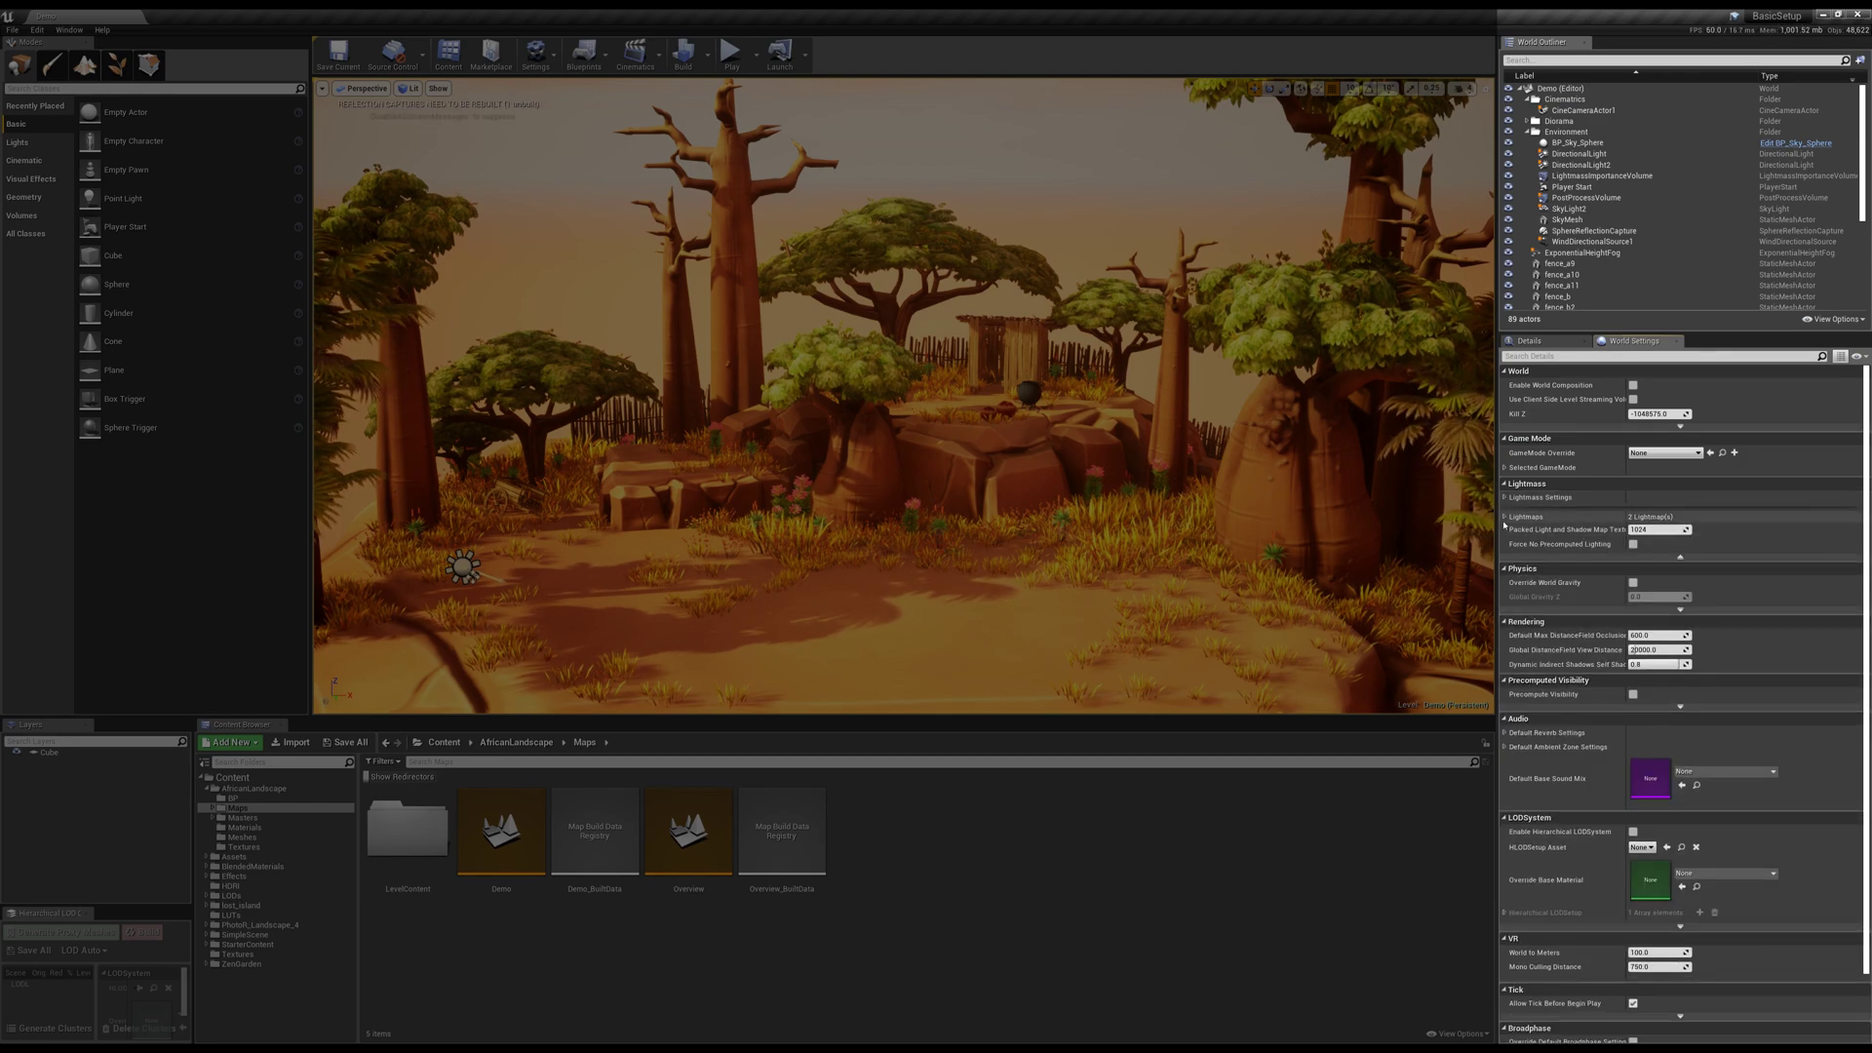
{"action": "left_click", "coordinate": [1506, 518]}
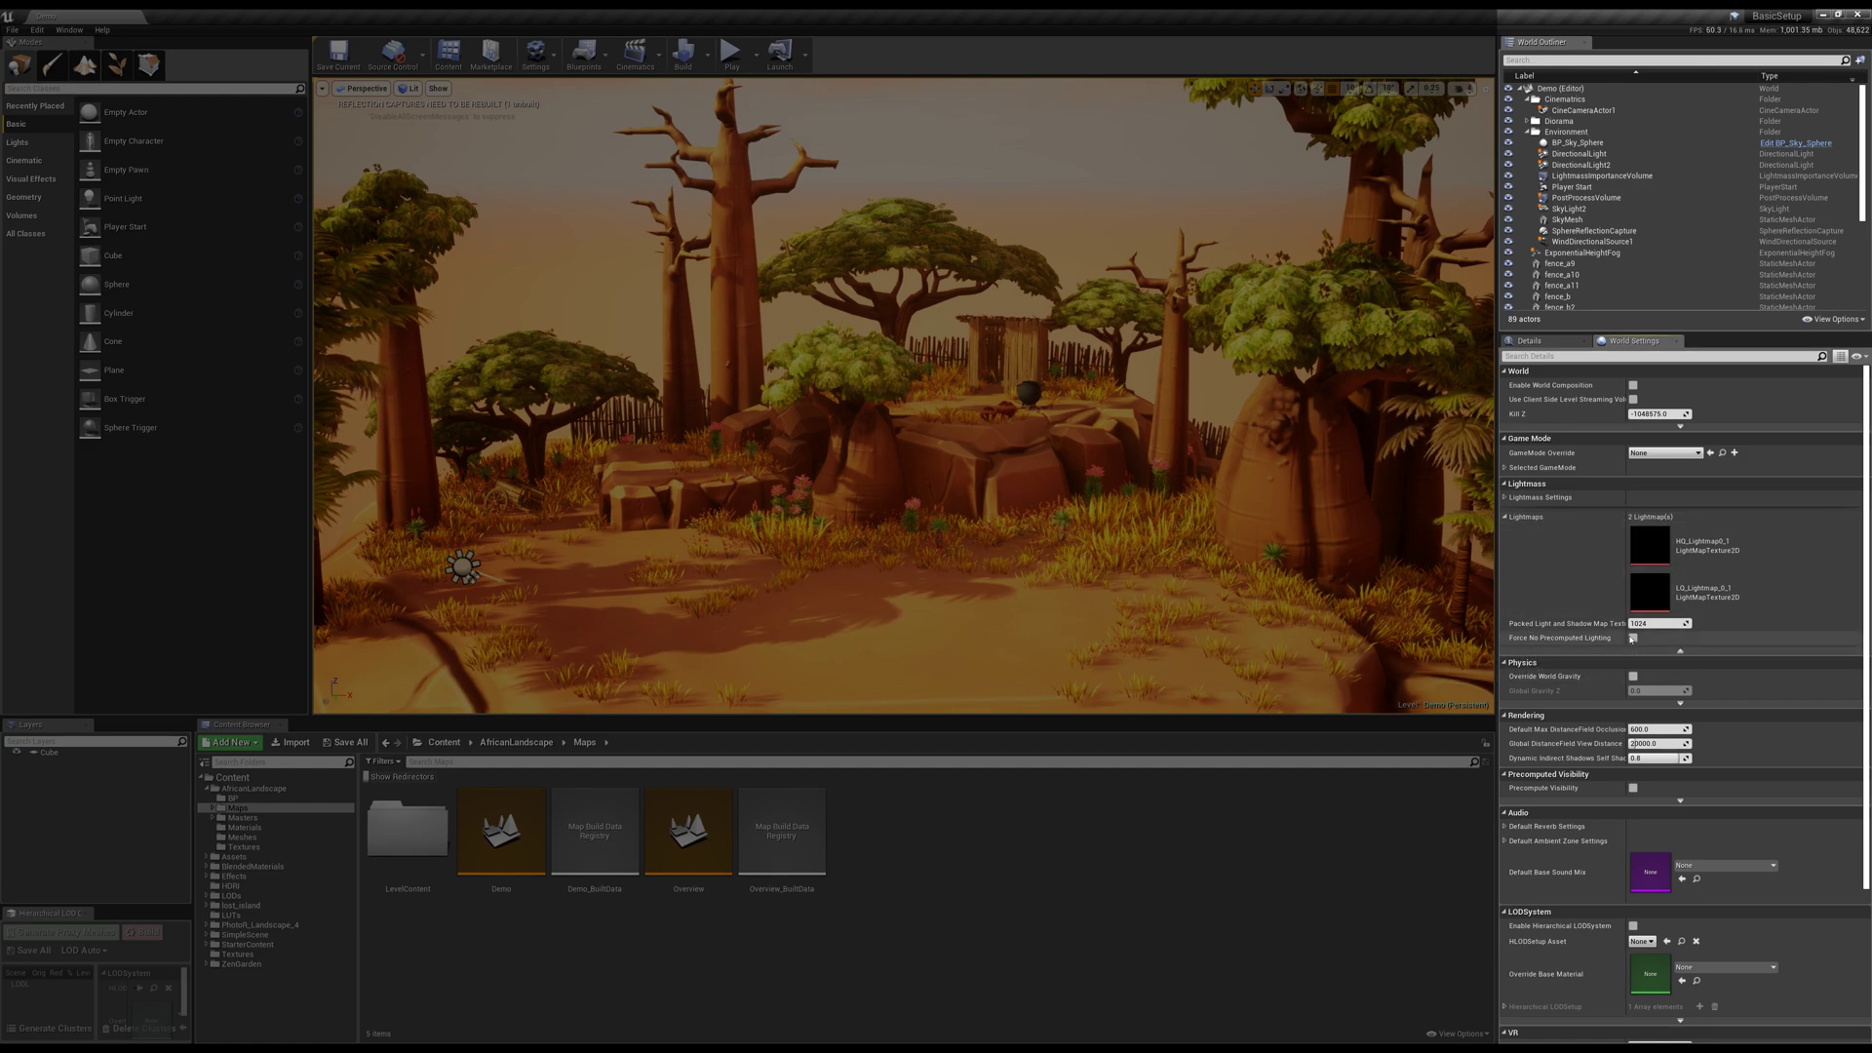
{"action": "left_click", "coordinate": [1505, 518]}
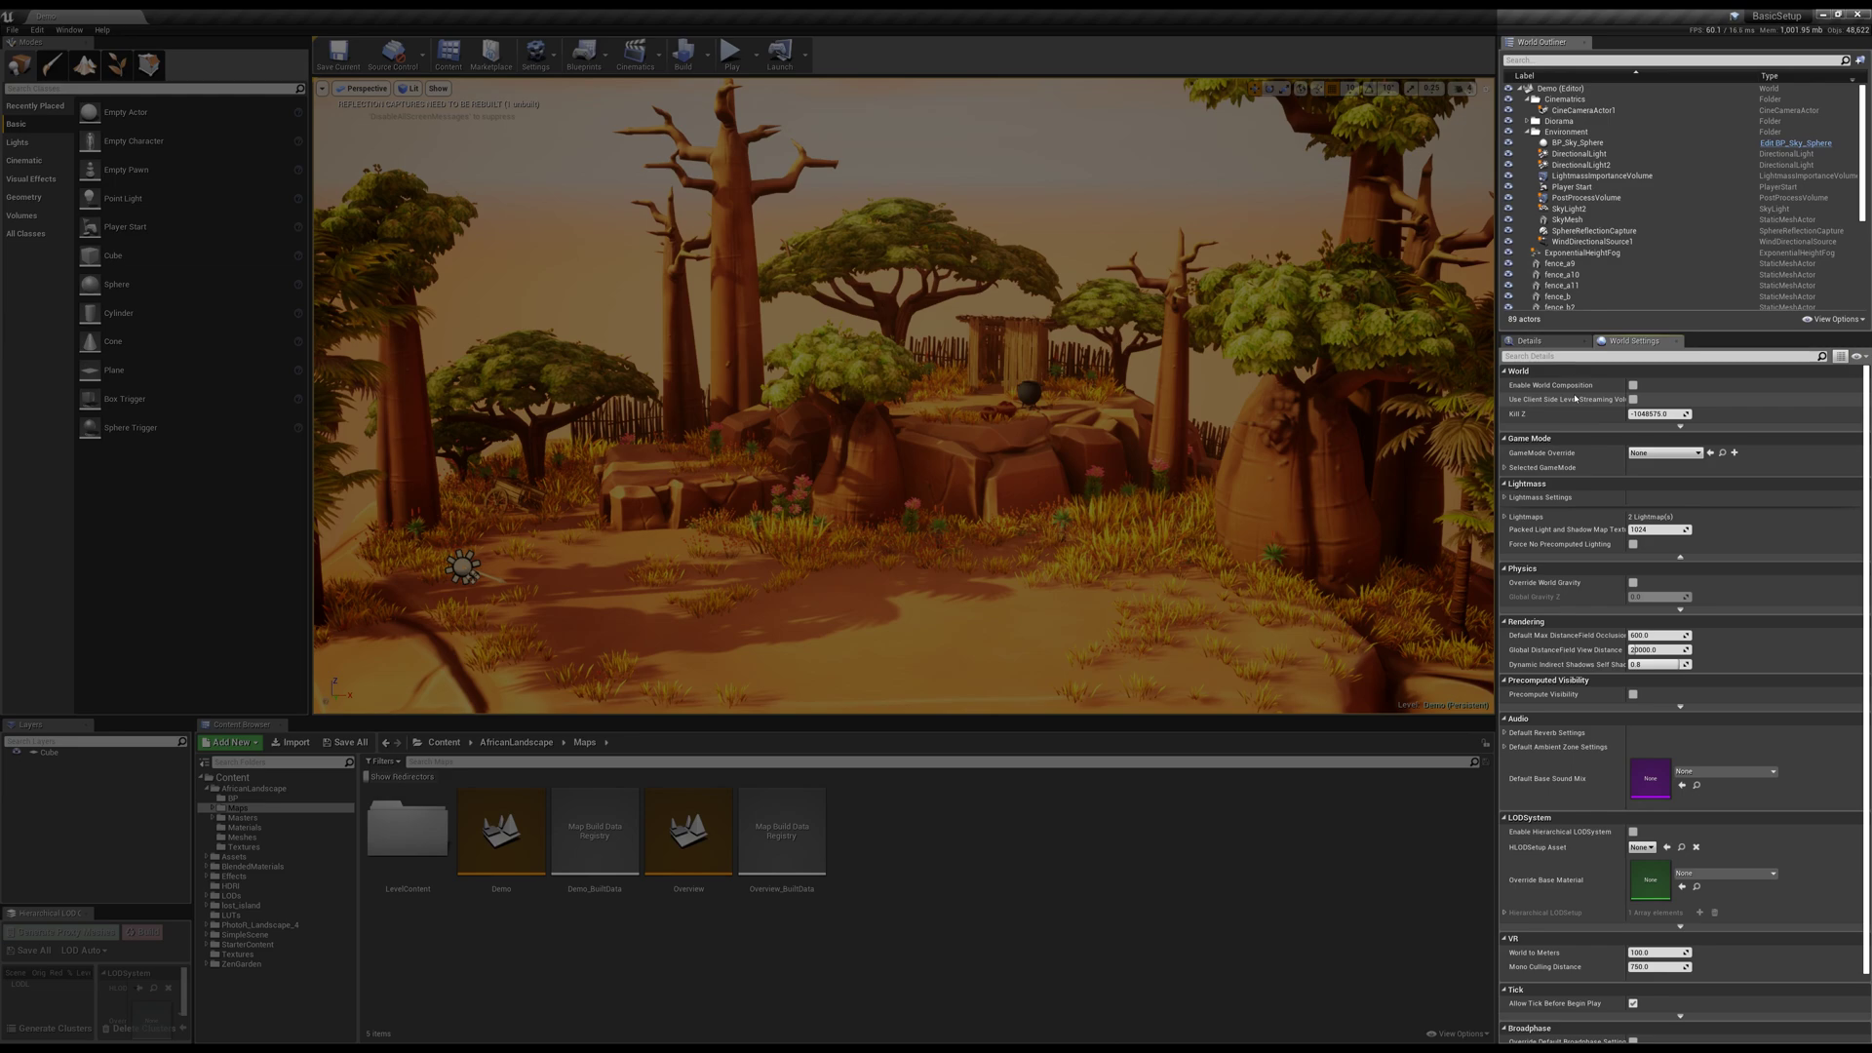
- Select the DirectionalLight actor and examine its basic and advanced light properties
{"action": "left_click", "coordinate": [1561, 156]}
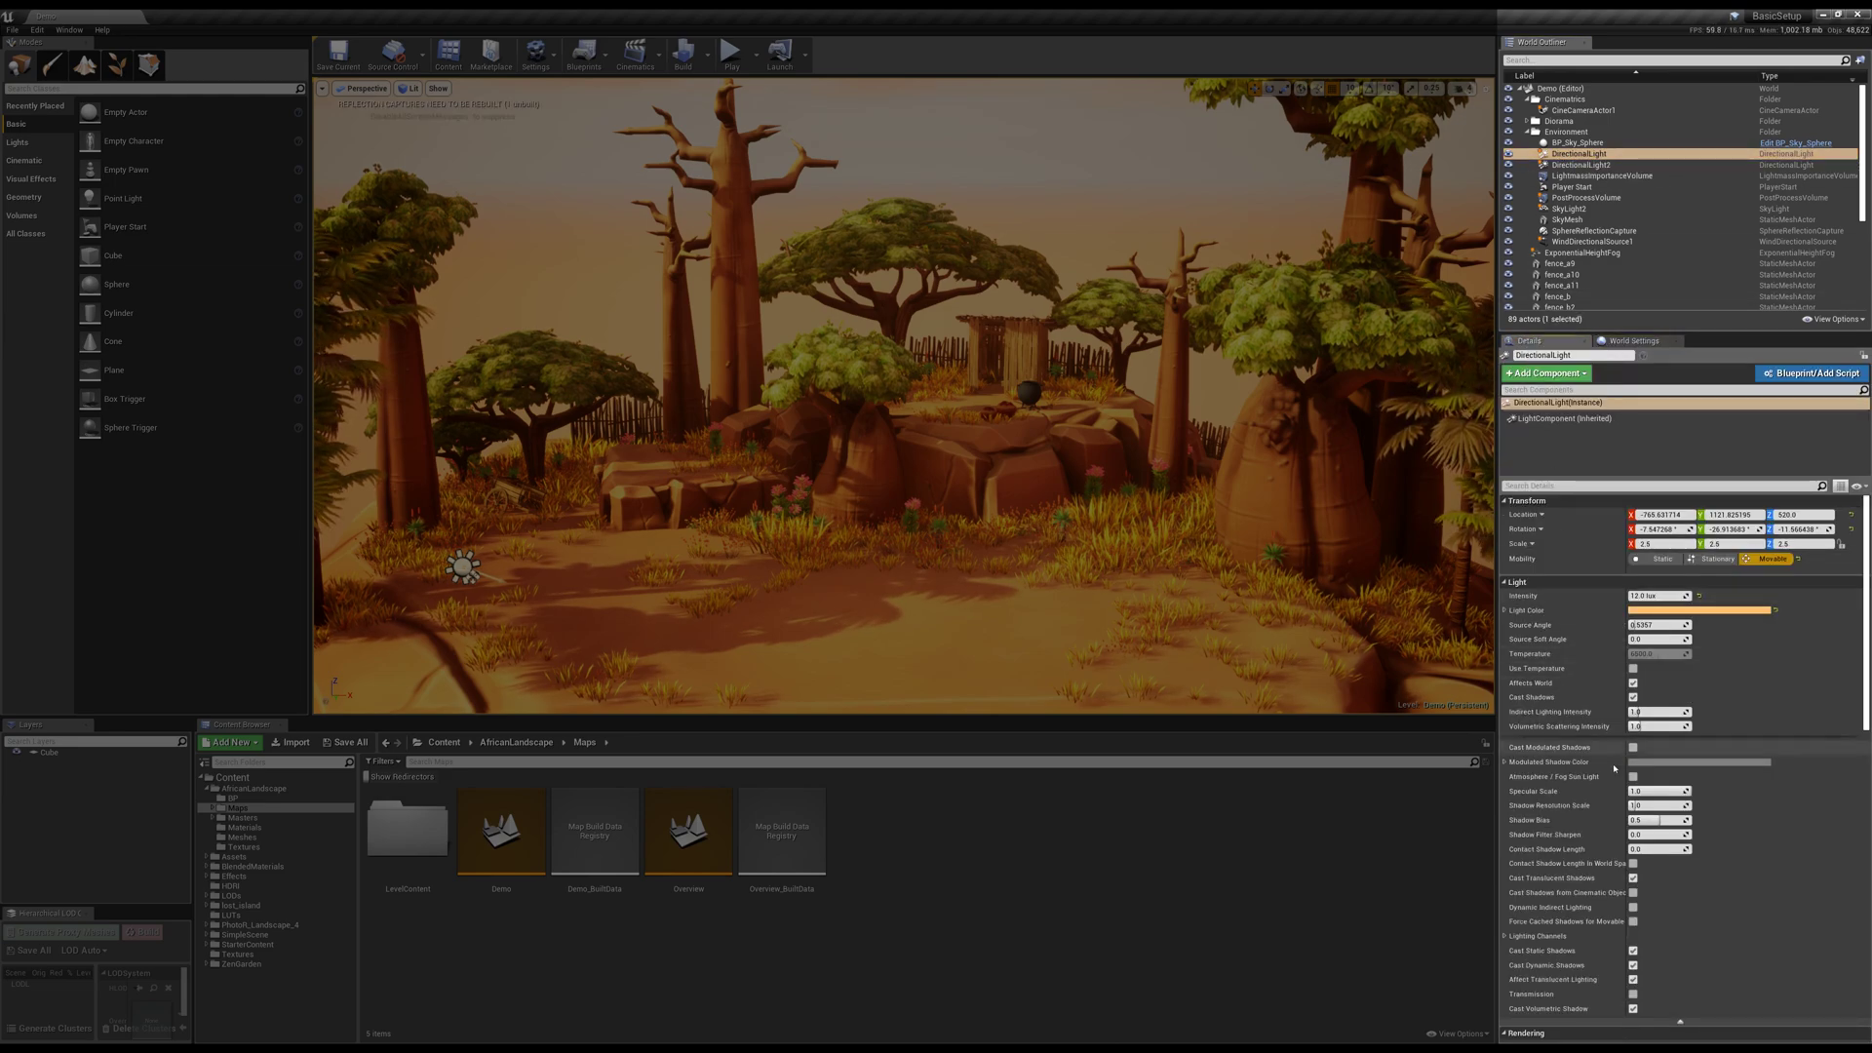
{"action": "scroll", "coordinate": [1680, 942], "scroll_direction": "down", "scroll_amount": 2}
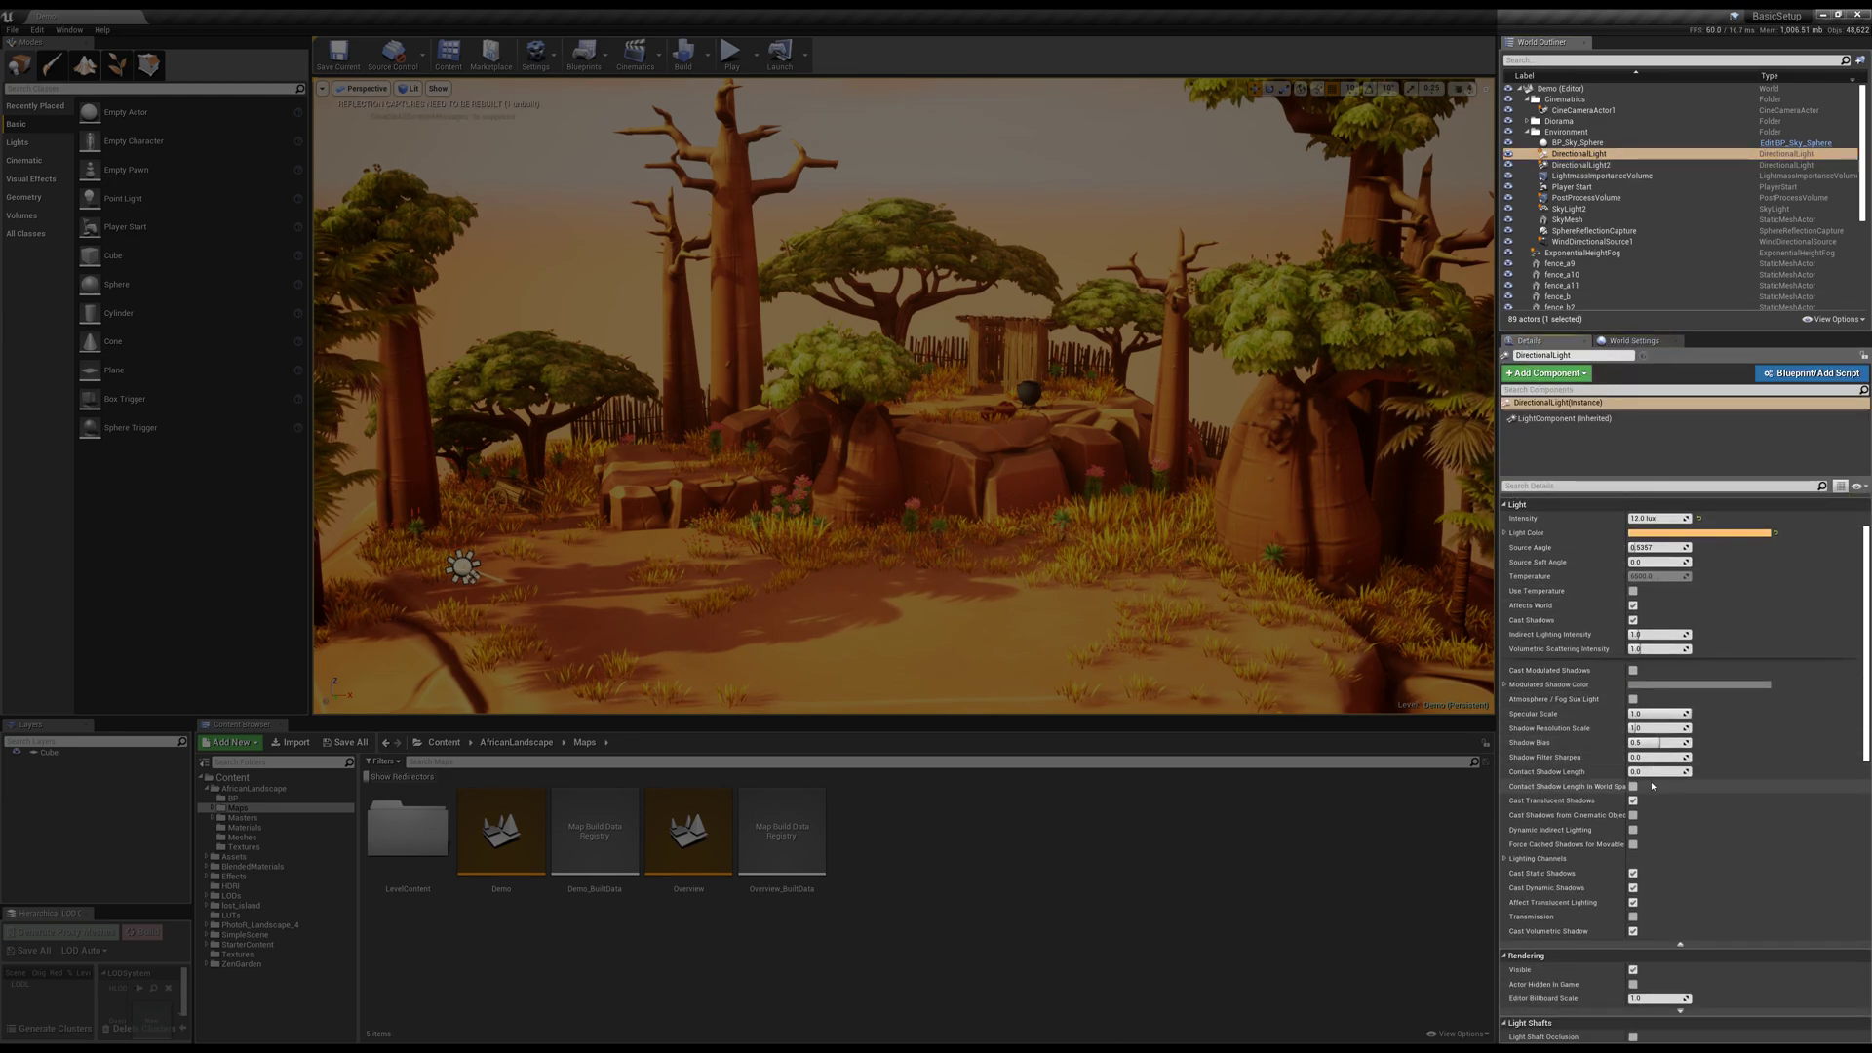
{"action": "left_click", "coordinate": [1680, 945]}
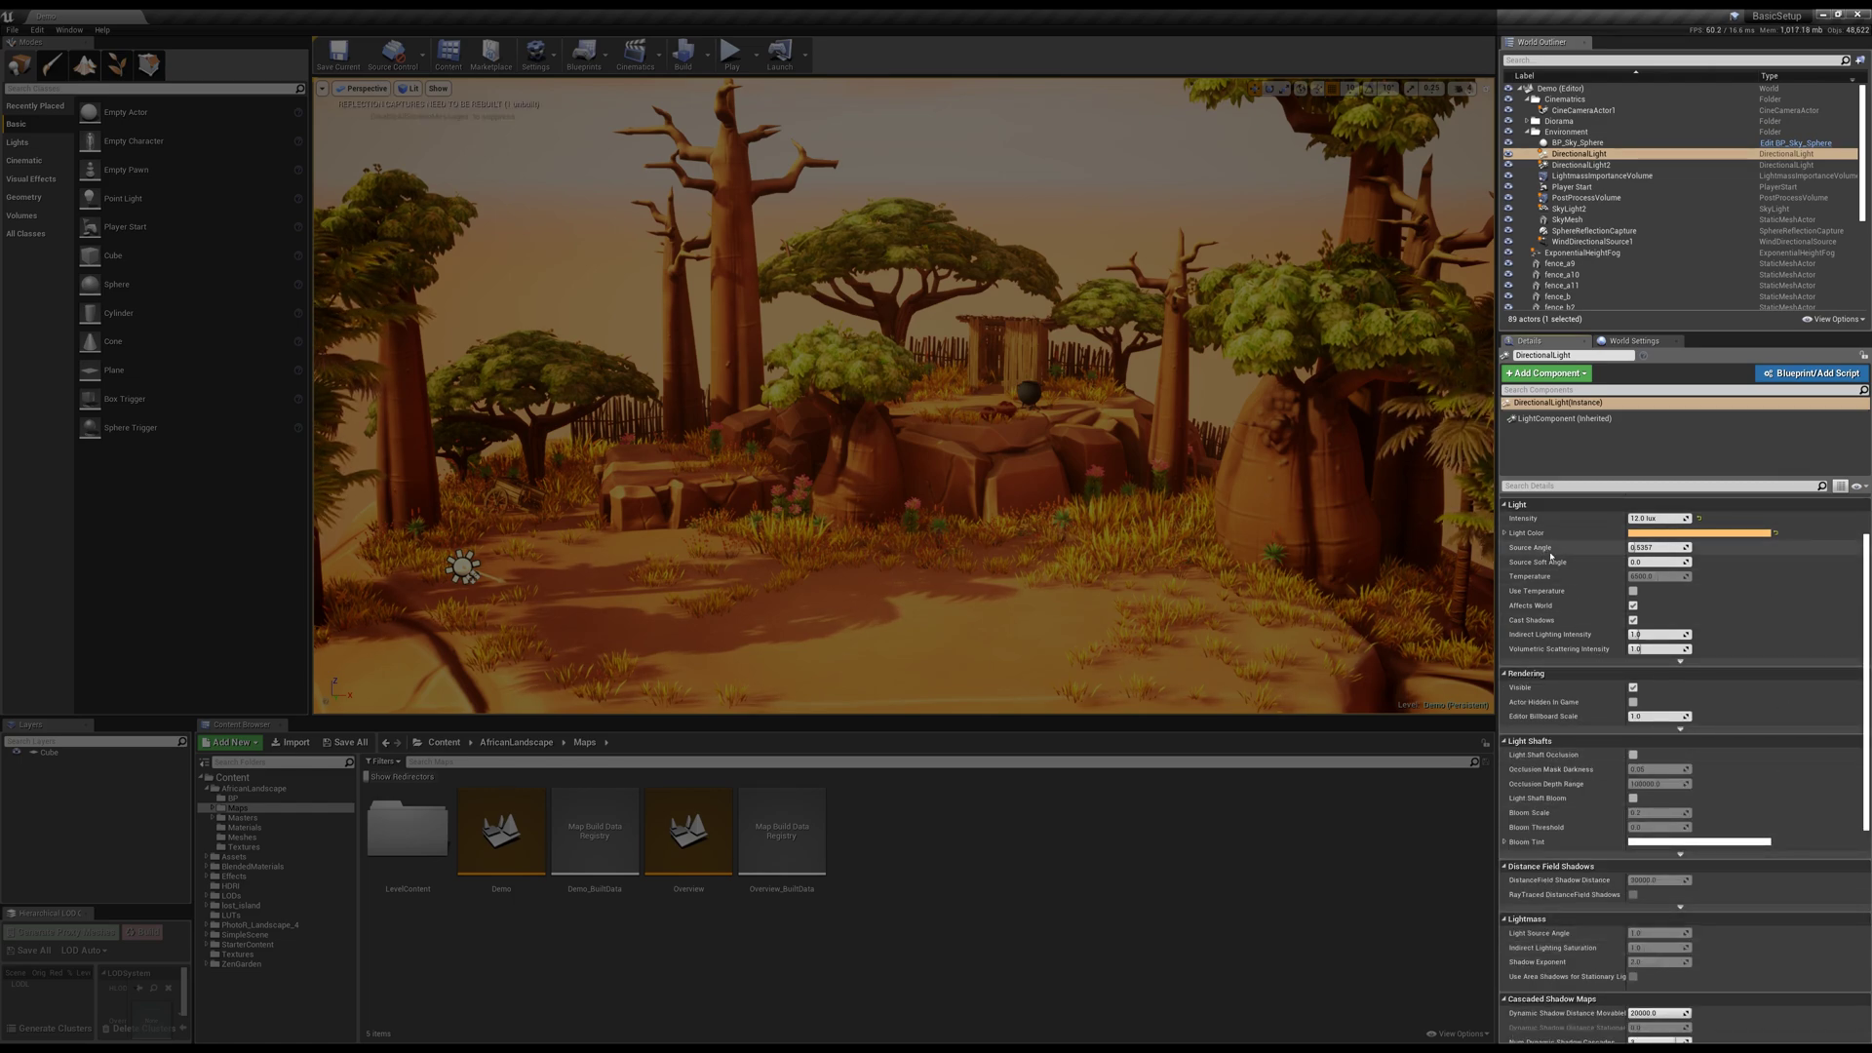
{"action": "left_click", "coordinate": [1681, 662]}
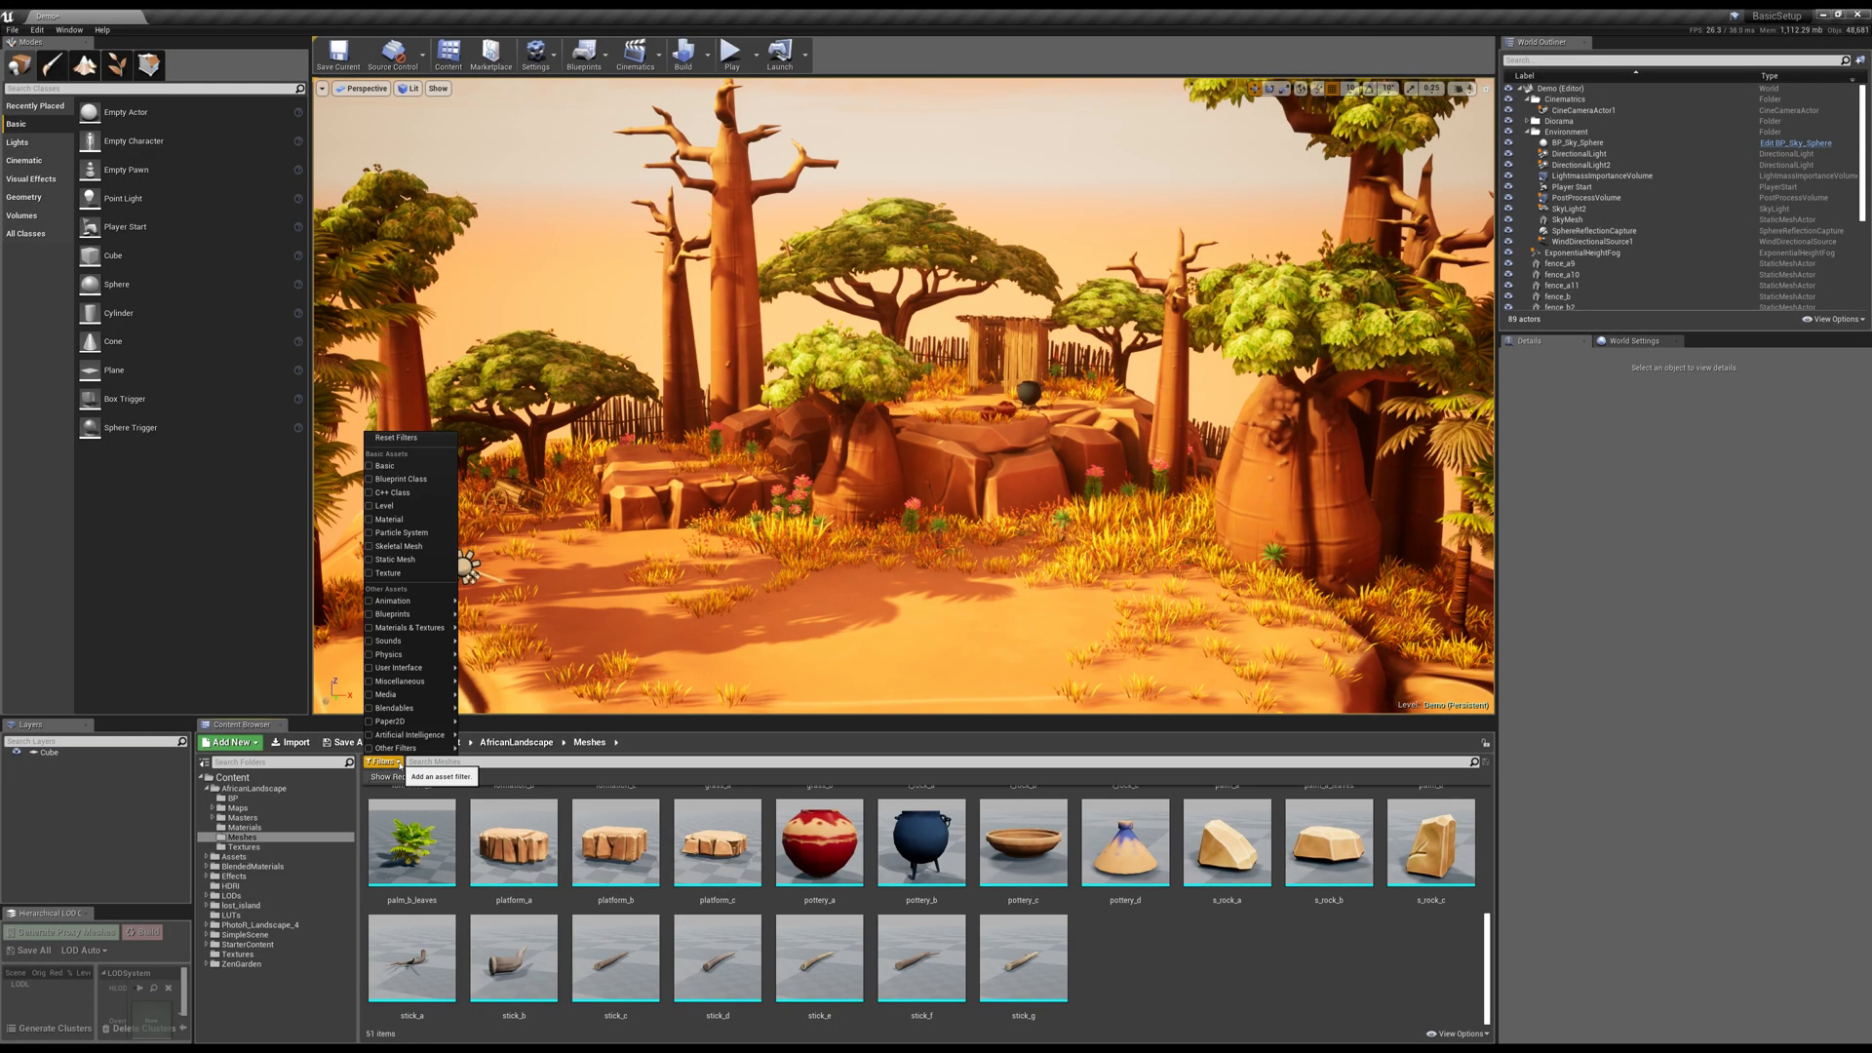
- Choose the Show Redirectors filter for the assets in the AfricanLandscape Meshes folder
{"action": "mouse_move", "coordinate": [400, 753]}
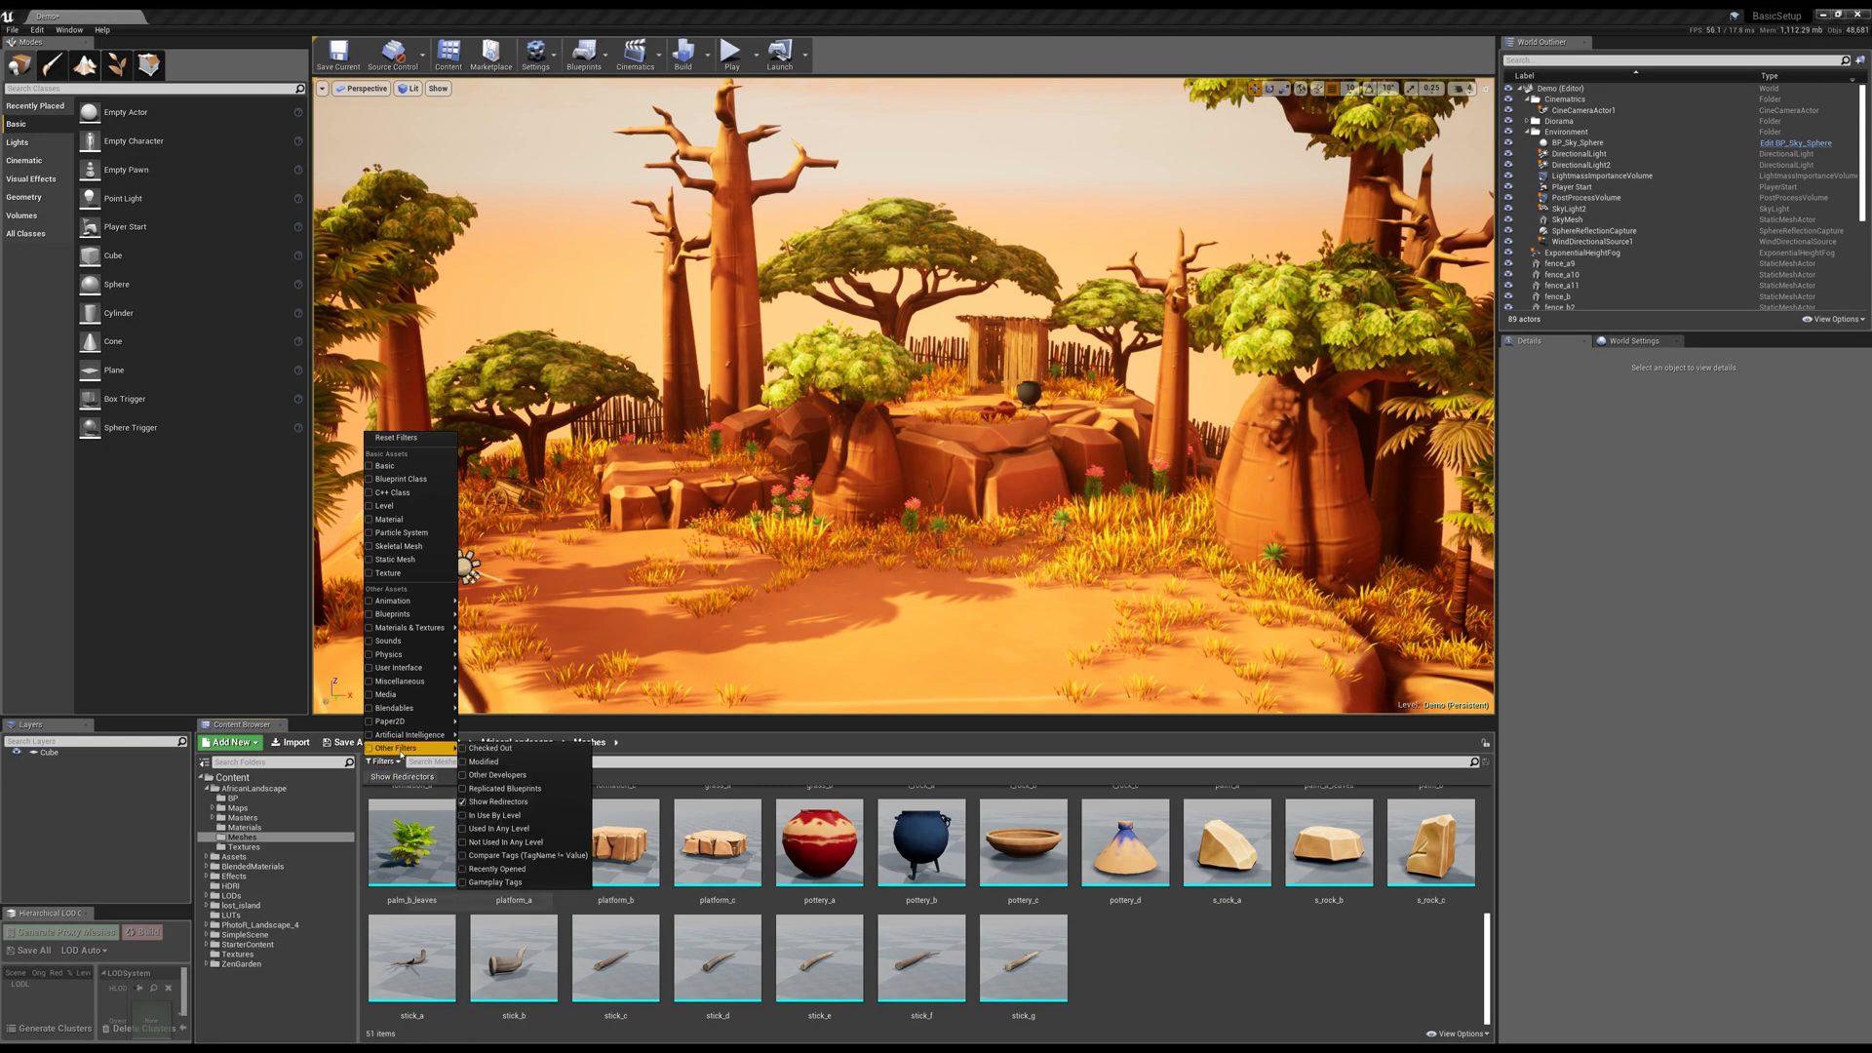
{"action": "left_click", "coordinate": [463, 803]}
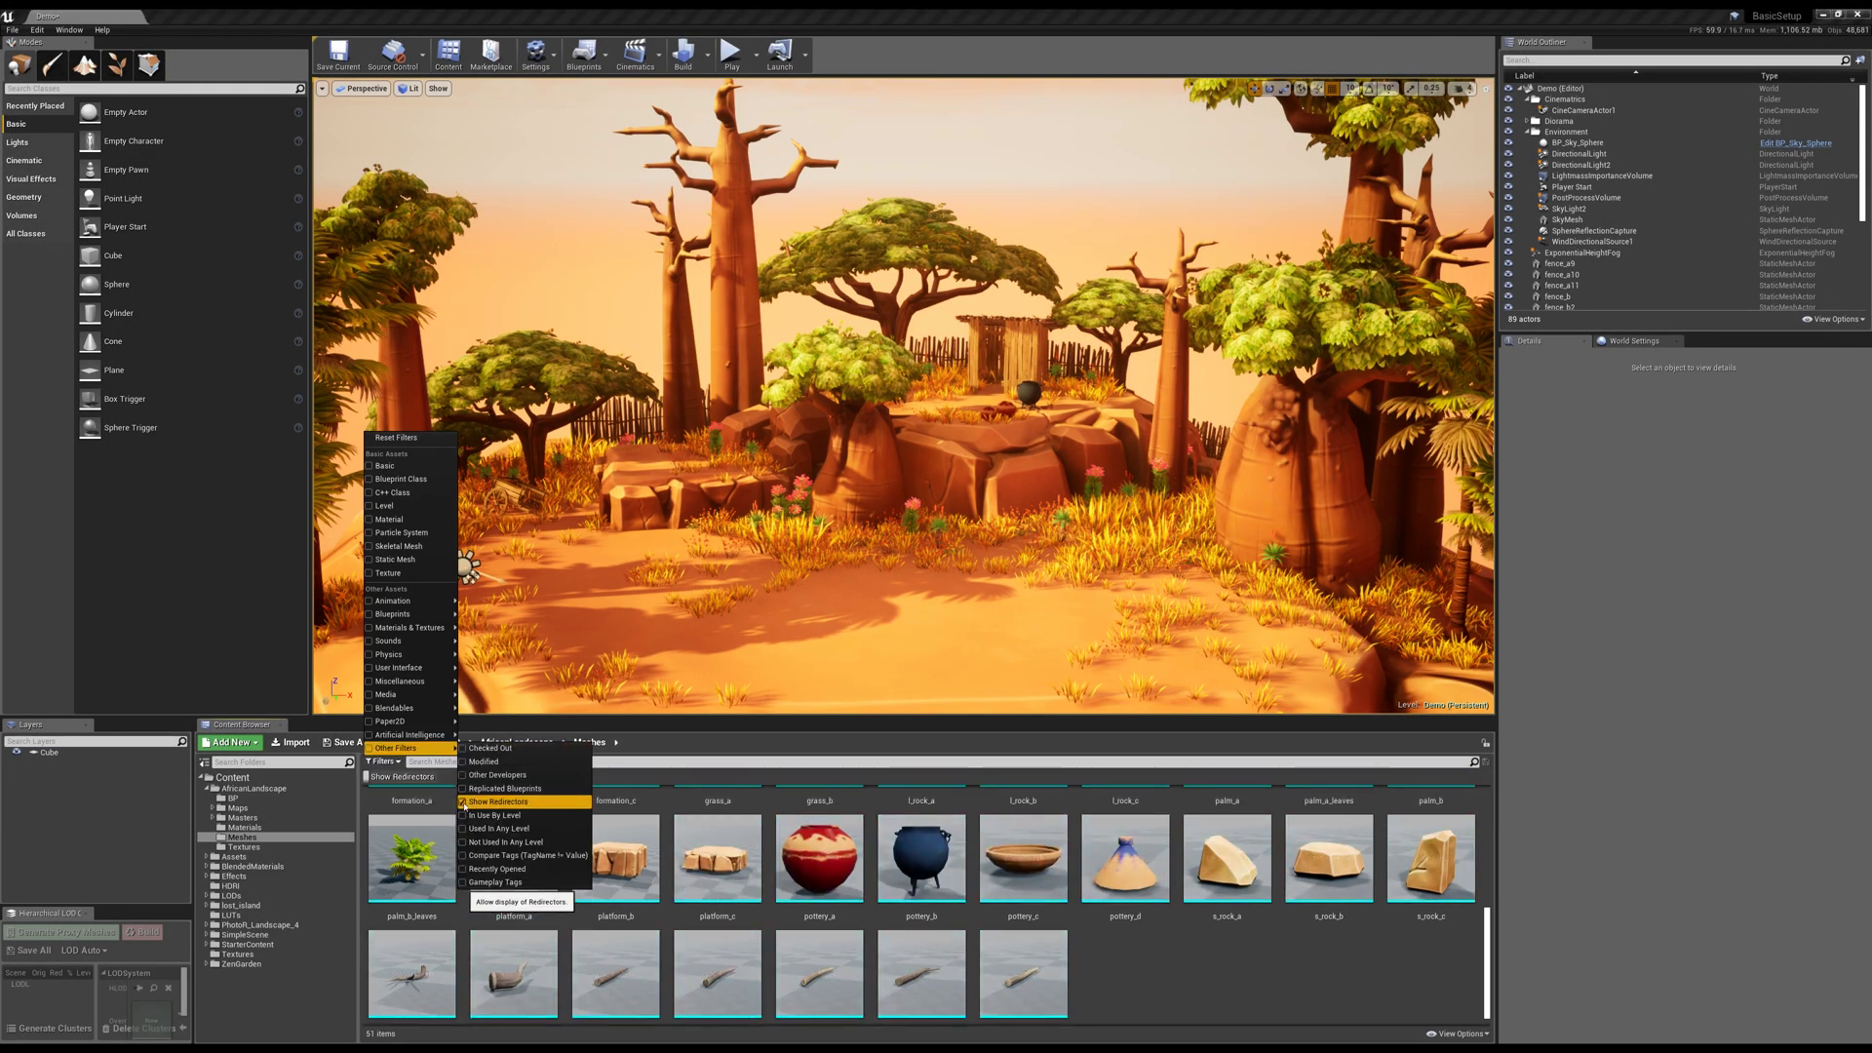
{"action": "left_click", "coordinate": [1218, 985]}
{"action": "scroll", "coordinate": [1218, 985], "scroll_direction": "down", "scroll_amount": 1}
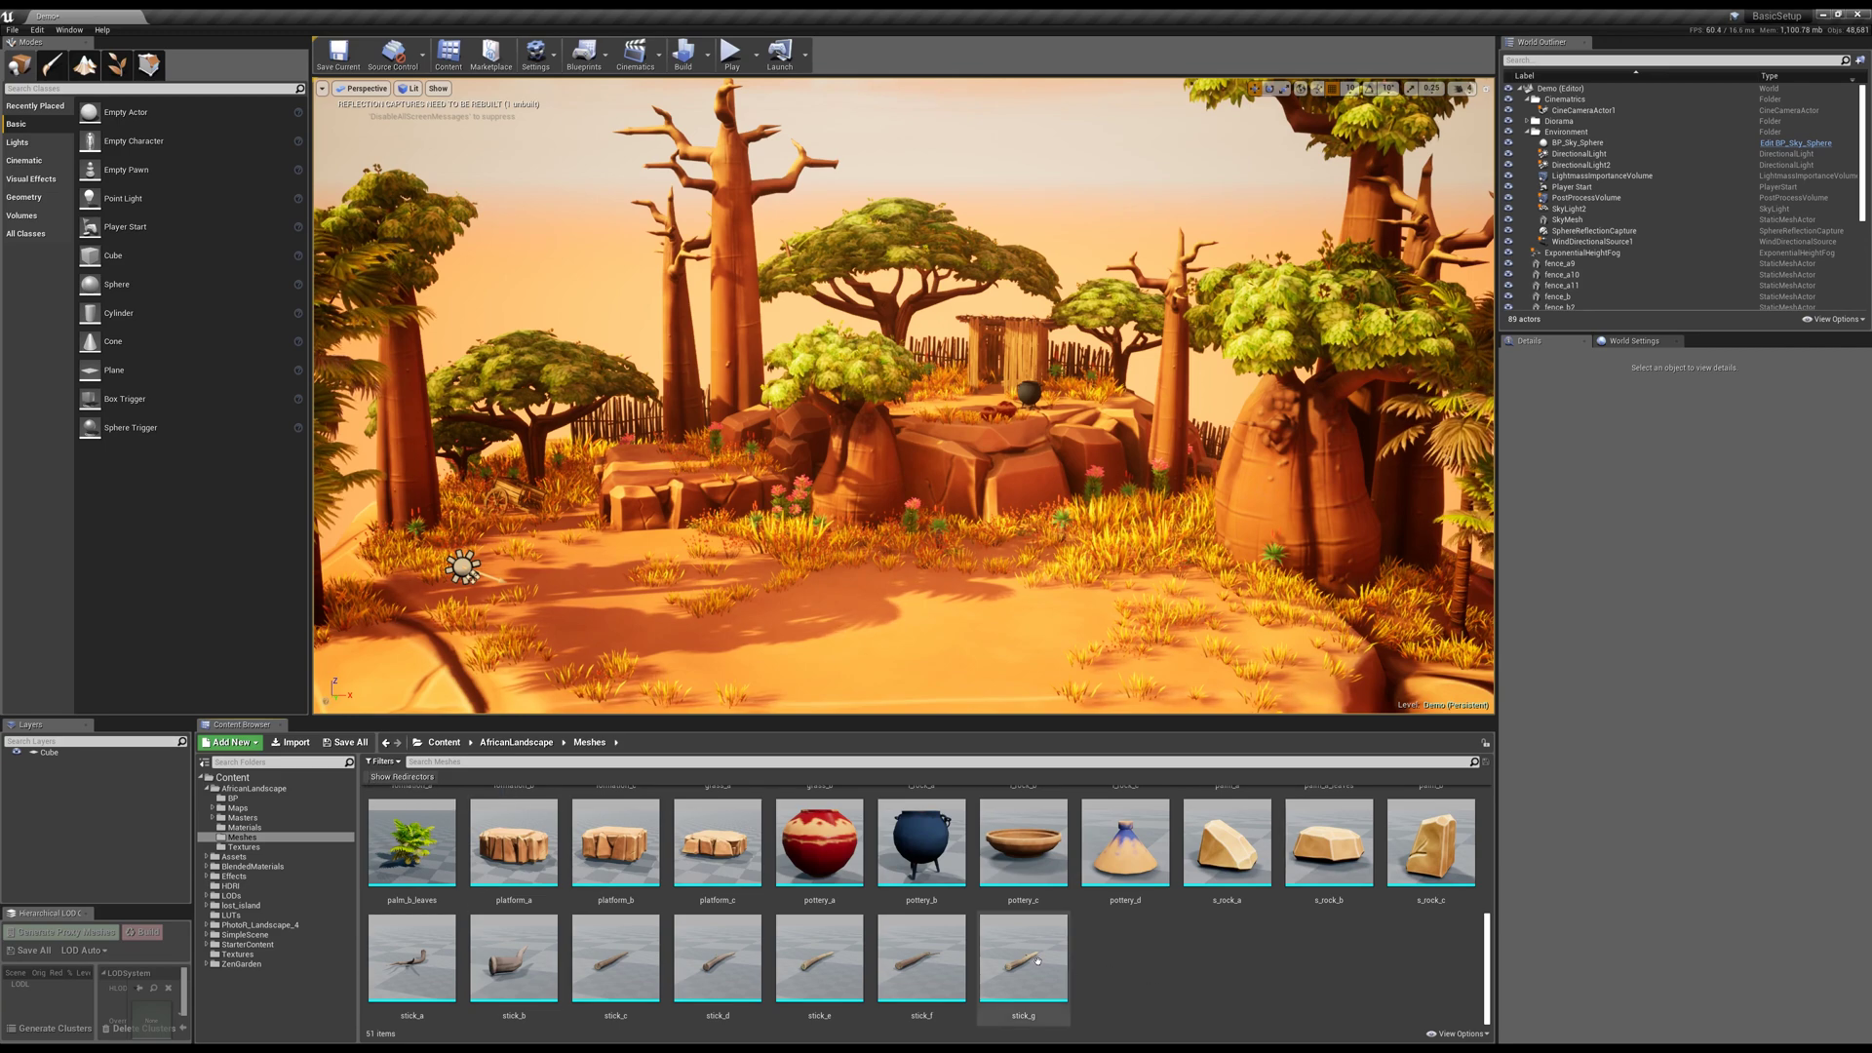
- Move the stick_g mesh into the Materials folder and display the redirector it leaves in the Meshes folder
{"action": "left_click_drag", "start_coordinate": [1022, 960], "coordinate": [246, 828]}
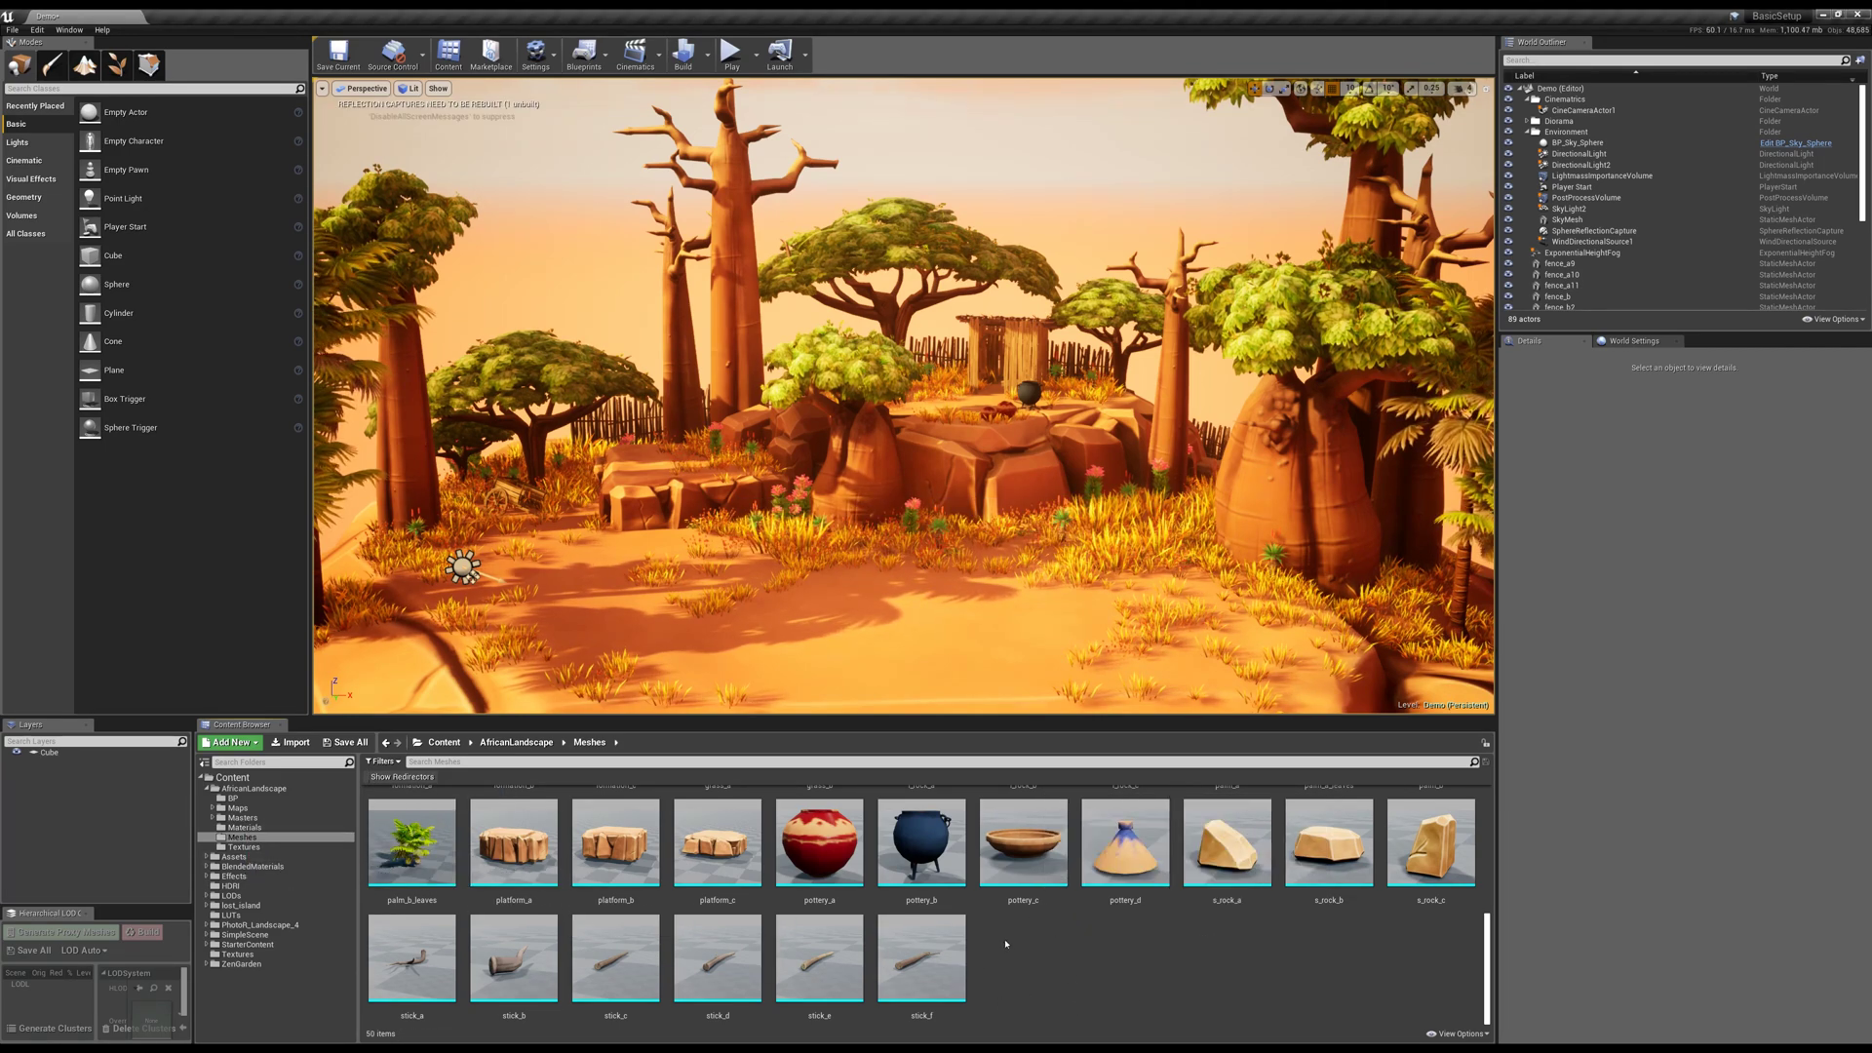
{"action": "left_click", "coordinate": [395, 777]}
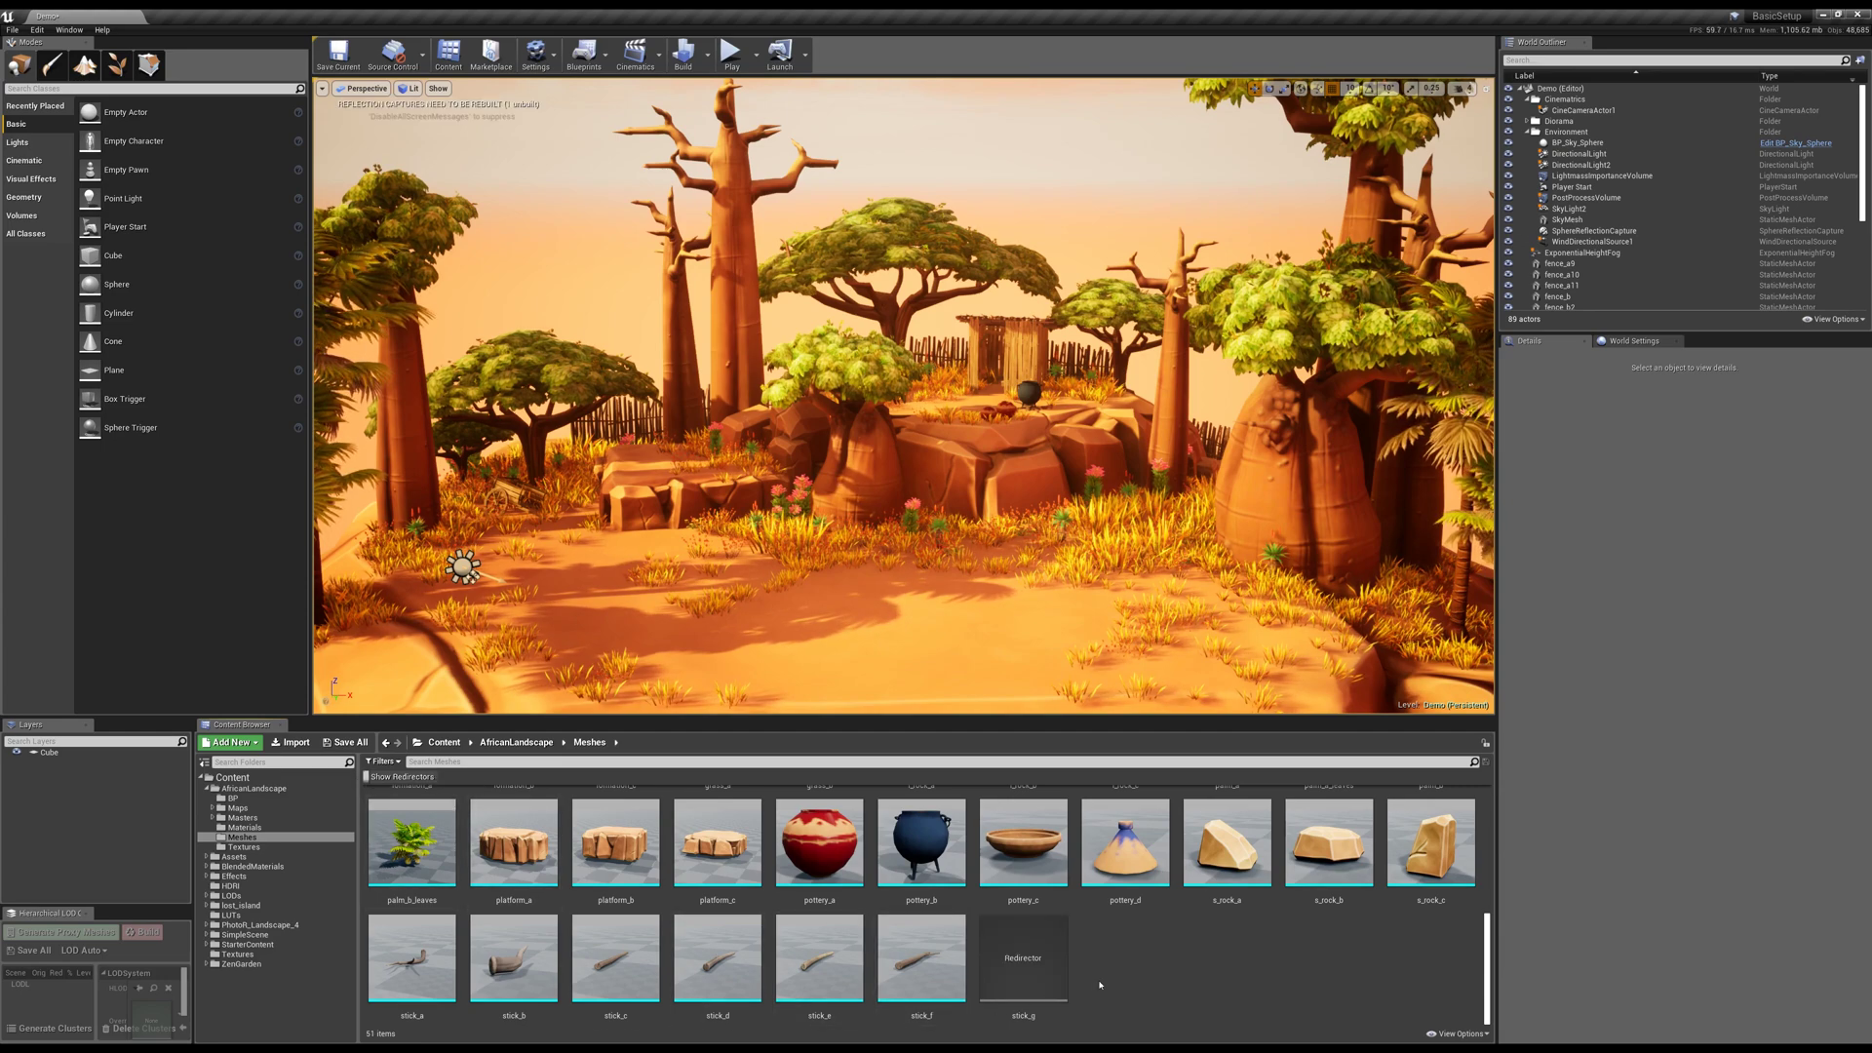
{"action": "right_click", "coordinate": [1033, 959]}
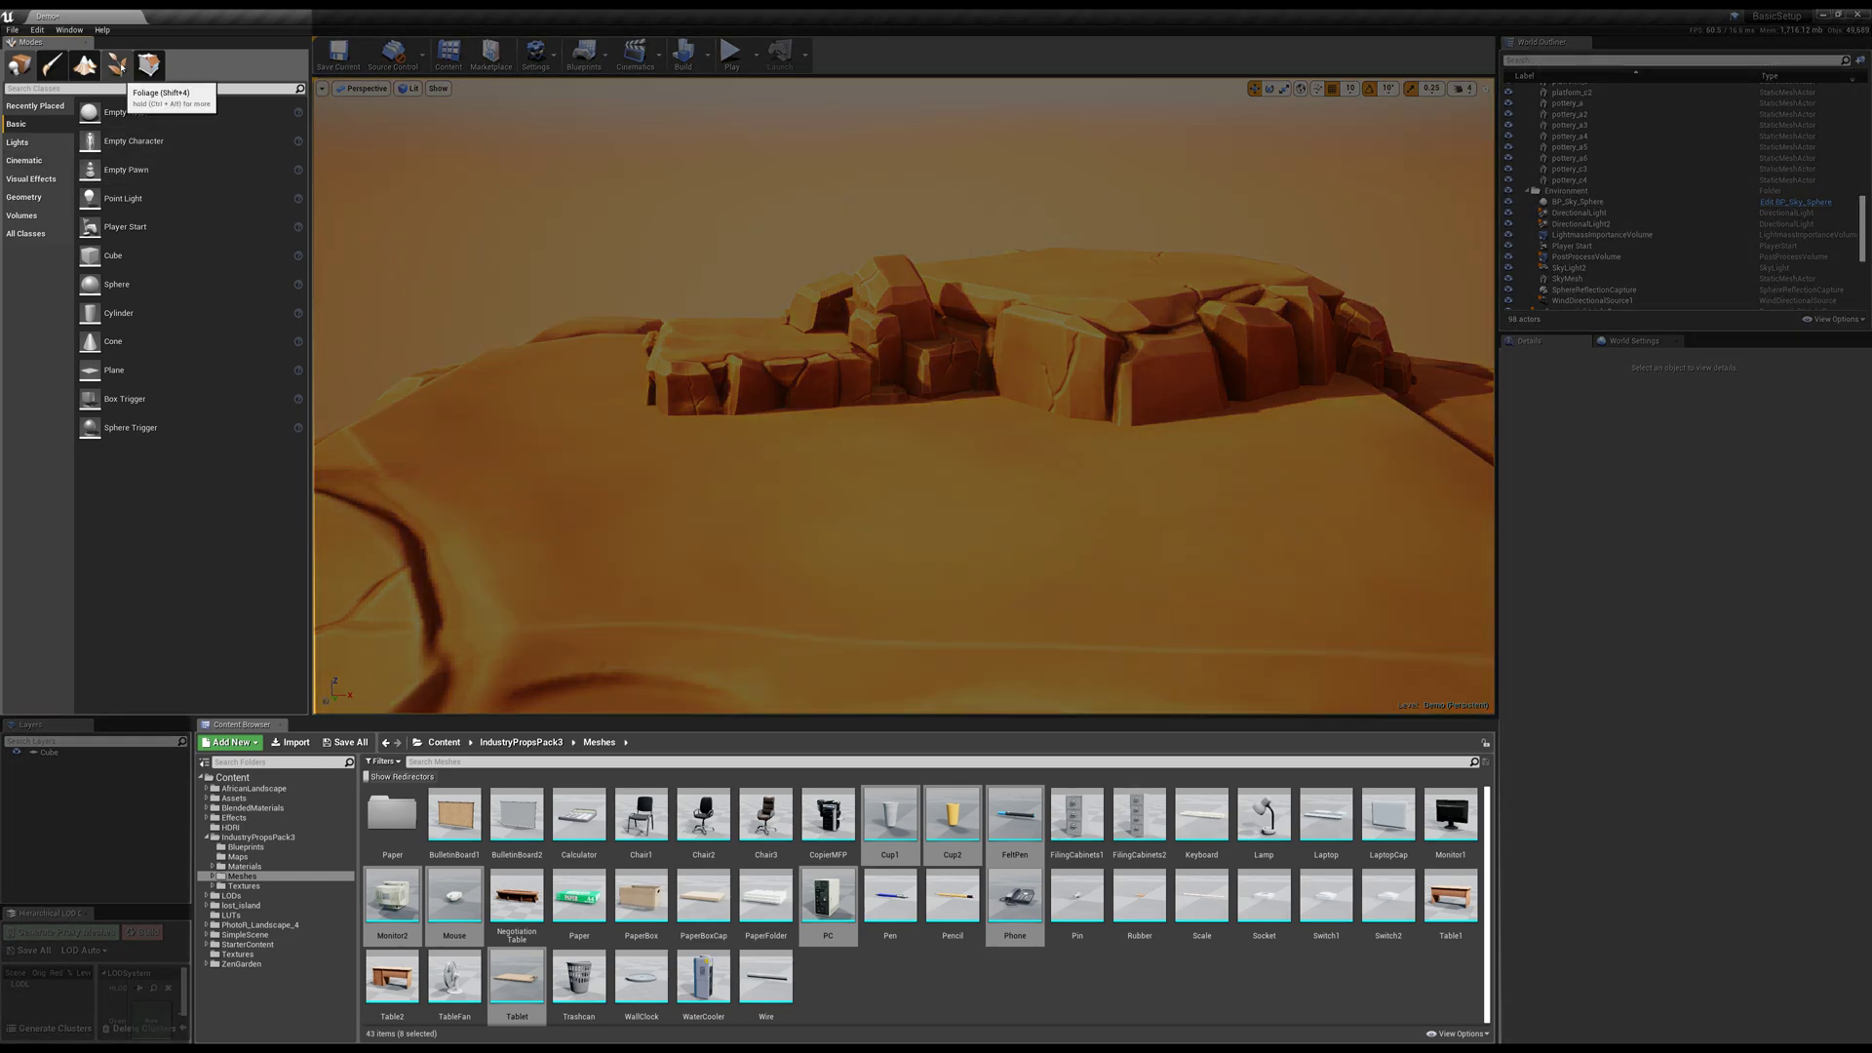
- Switch to Foliage mode and add the eight selected office prop meshes as foliage types
{"action": "left_click", "coordinate": [117, 66]}
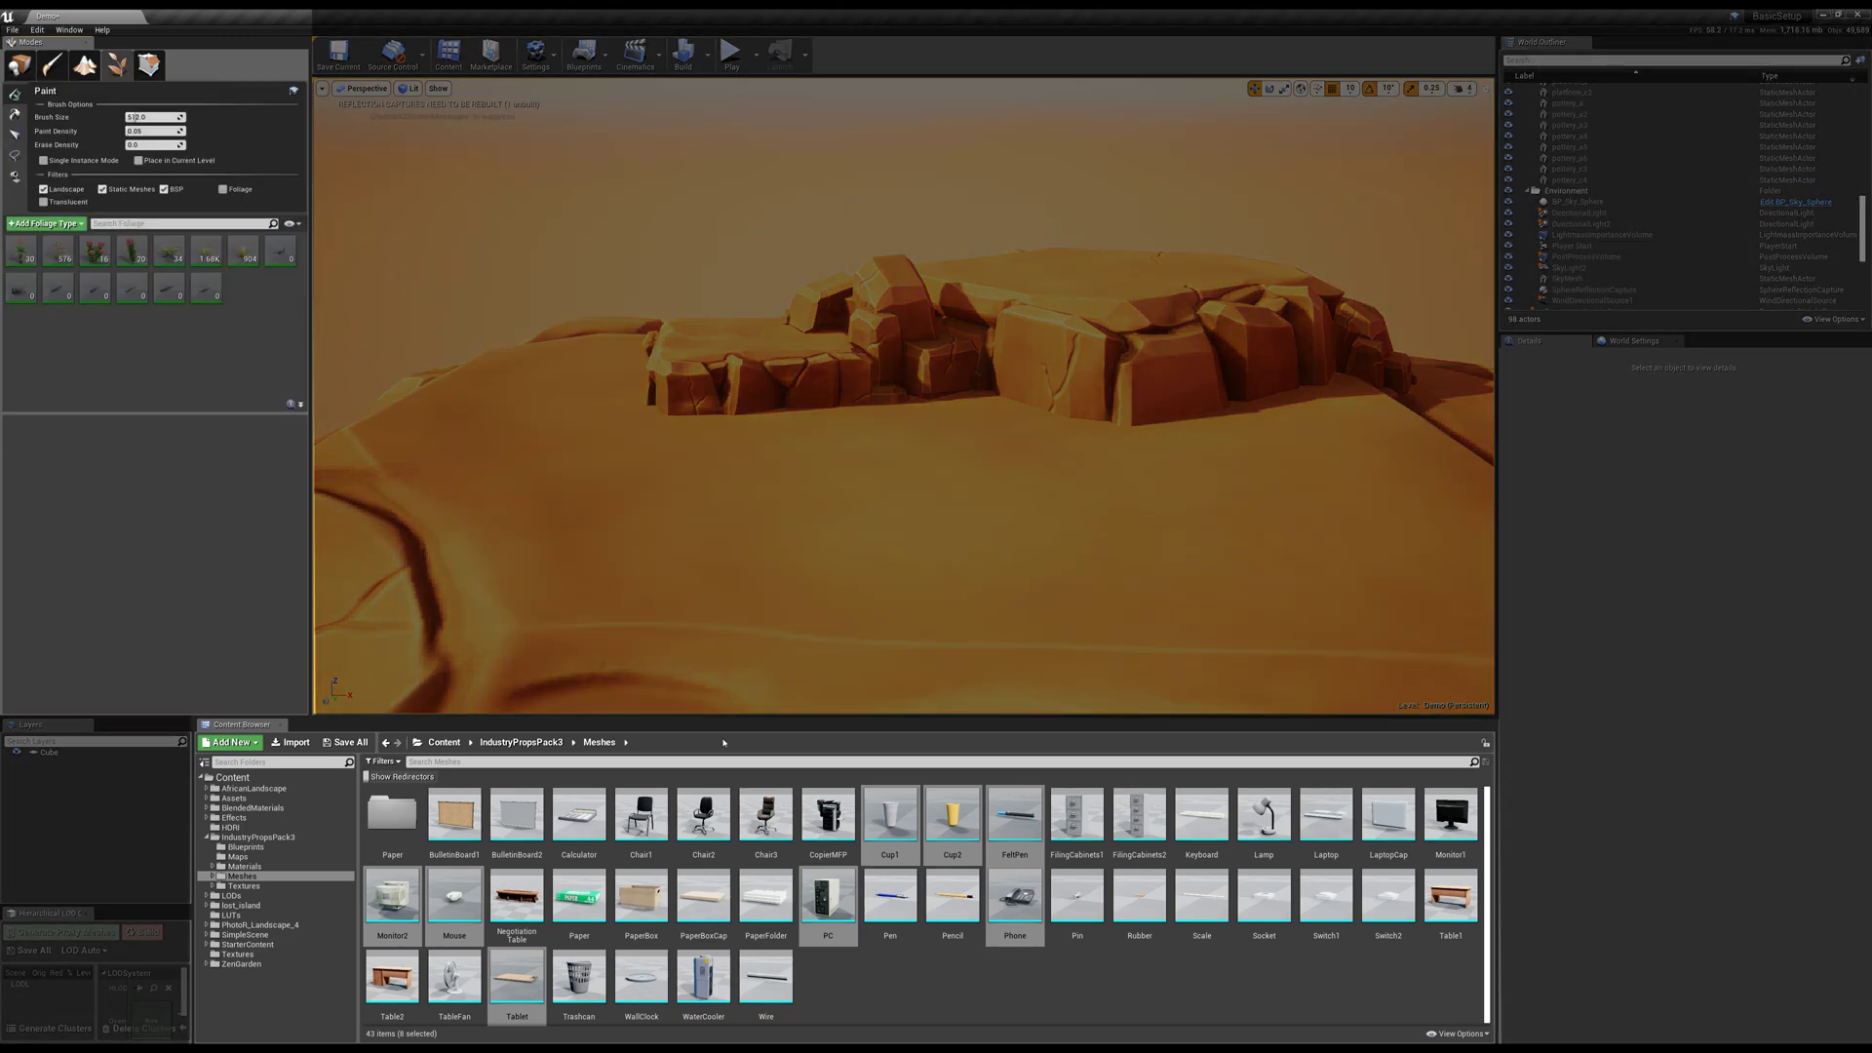
{"action": "left_click_drag", "start_coordinate": [392, 895], "coordinate": [111, 338]}
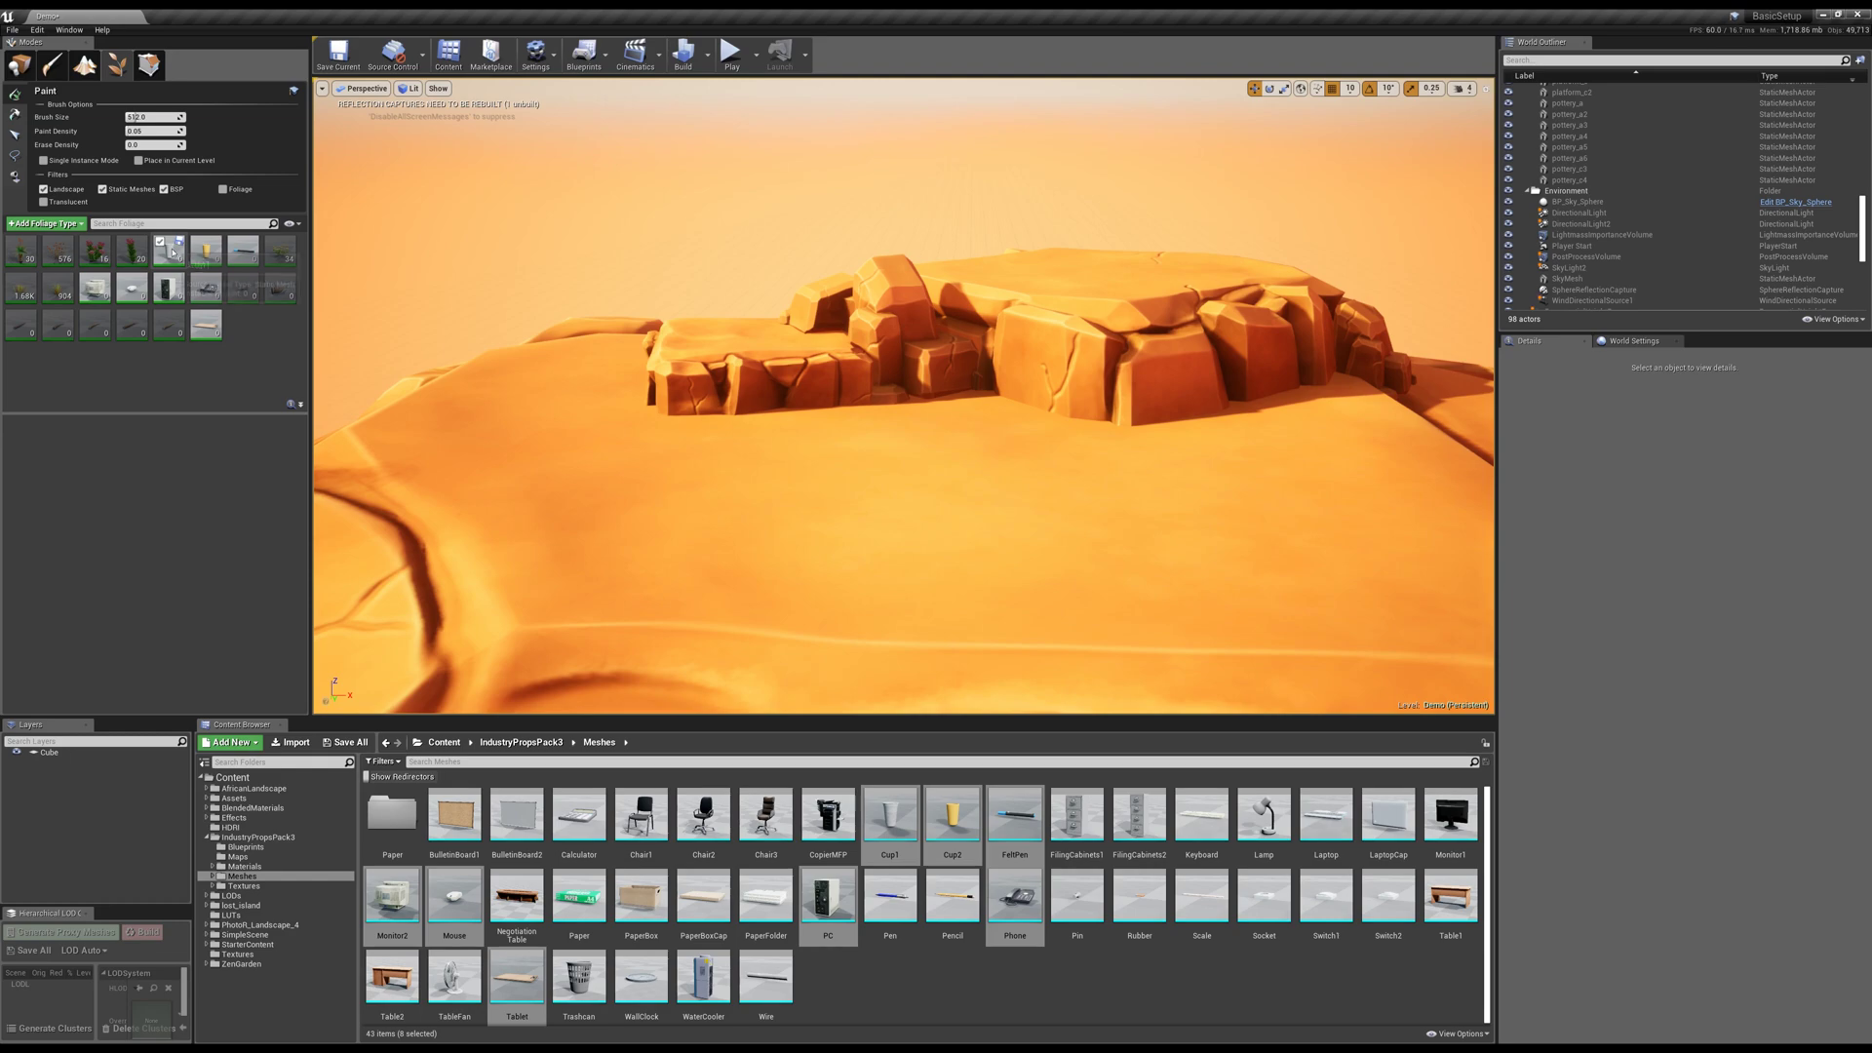
- Select all eight newly added office prop foliage types together for shared editing
{"action": "left_click", "coordinate": [171, 252]}
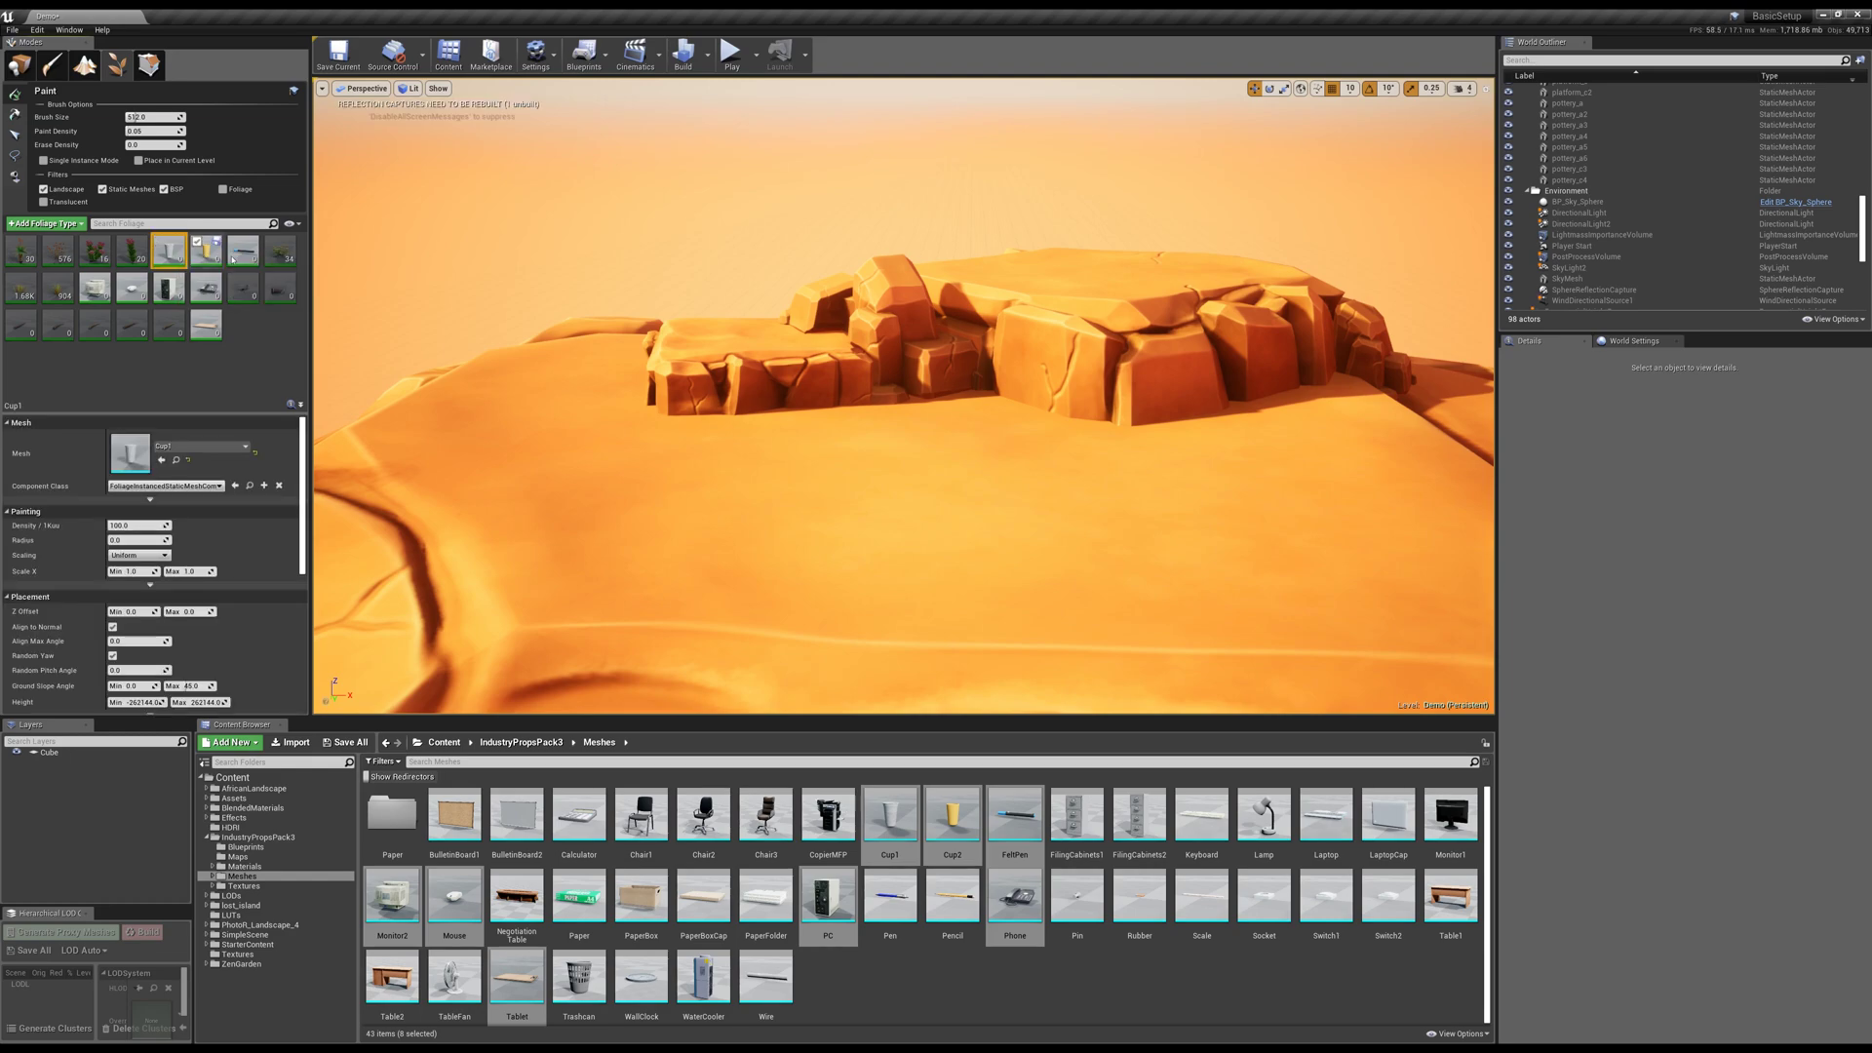
{"action": "left_click", "coordinate": [243, 251], "text": "shift"}
{"action": "left_click", "coordinate": [95, 288], "text": "ctrl"}
{"action": "left_click", "coordinate": [215, 296], "text": "shift"}
{"action": "left_click", "coordinate": [205, 332], "text": "ctrl"}
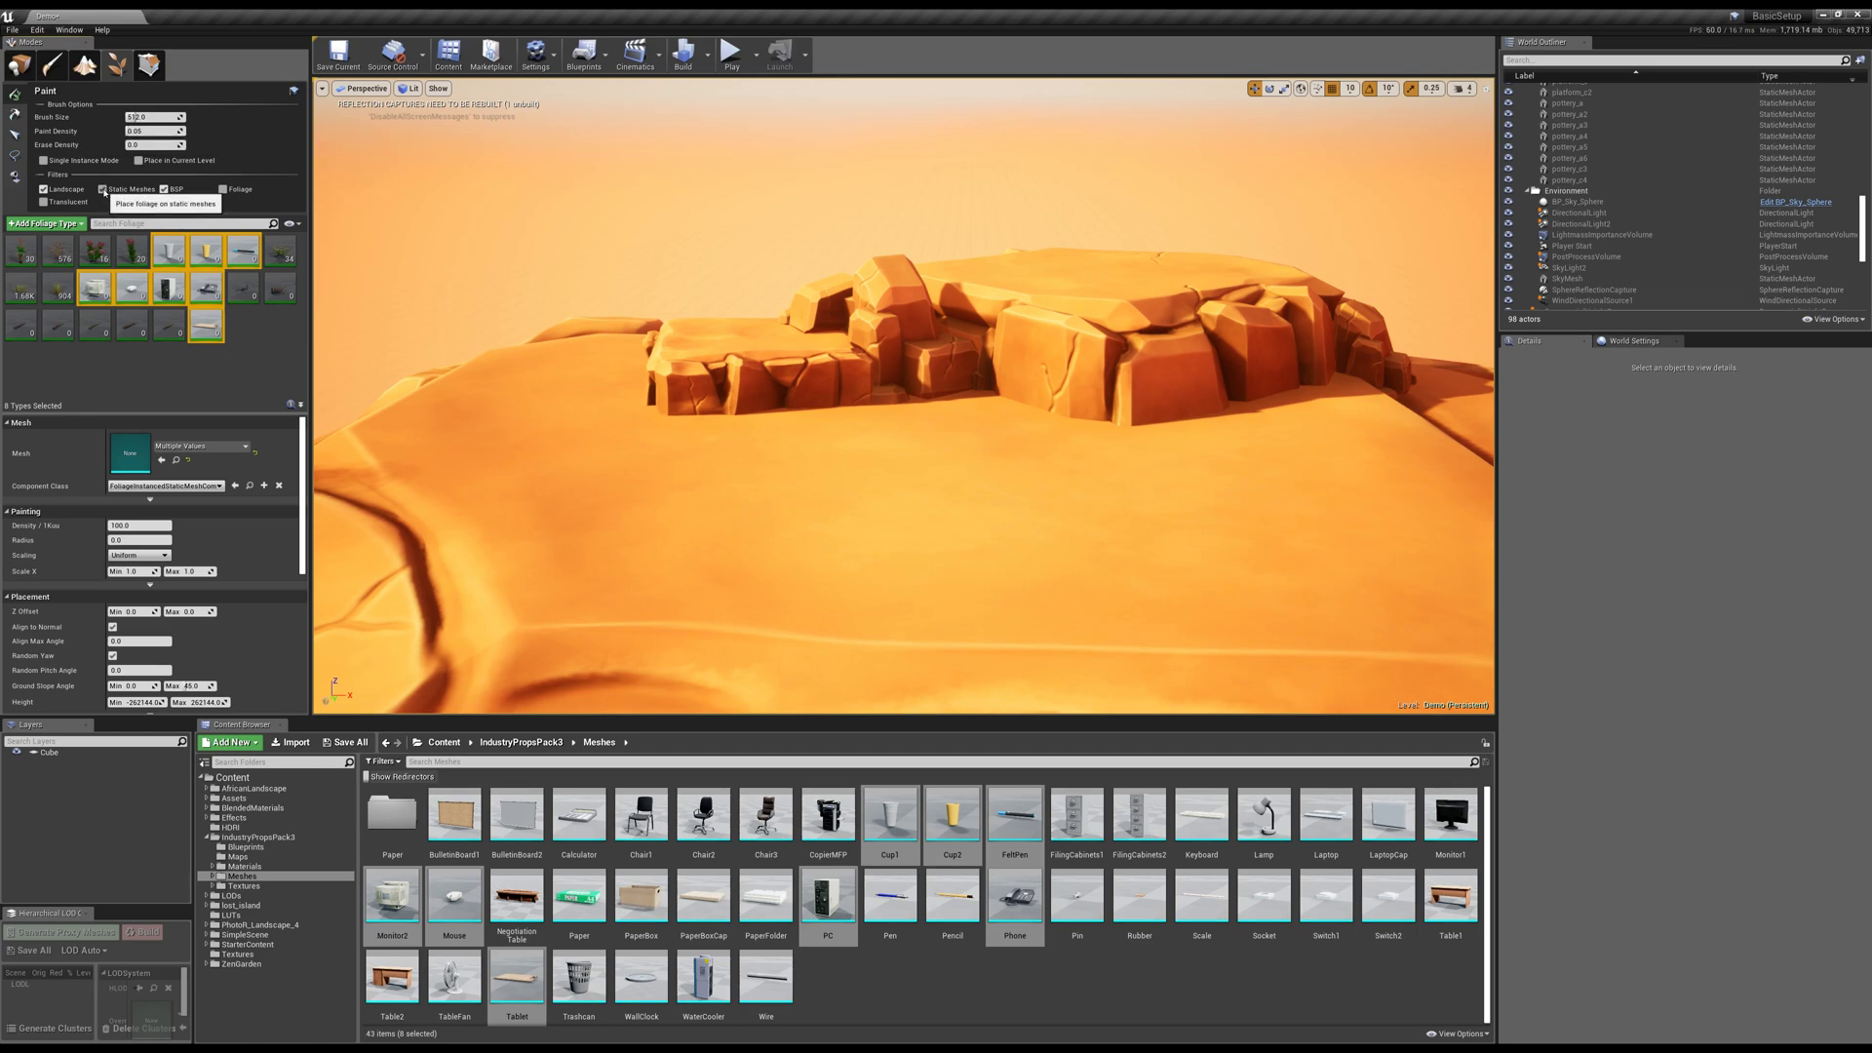
- Try painting the selected office props as foliage on the landscape and undo the stroke
{"action": "mouse_move", "coordinate": [627, 376]}
{"action": "left_mouse_down"}
{"action": "mouse_move", "coordinate": [707, 526]}
{"action": "mouse_move", "coordinate": [1165, 528]}
{"action": "mouse_move", "coordinate": [1109, 338]}
{"action": "mouse_move", "coordinate": [839, 353]}
{"action": "left_mouse_up"}
{"action": "right_click_drag", "start_coordinate": [838, 353], "coordinate": [277, 672]}
{"action": "key", "text": "ctrl+z"}
- Set the Random Pitch Angle of the eight selected foliage types to 45.0
{"action": "left_click", "coordinate": [125, 671]}
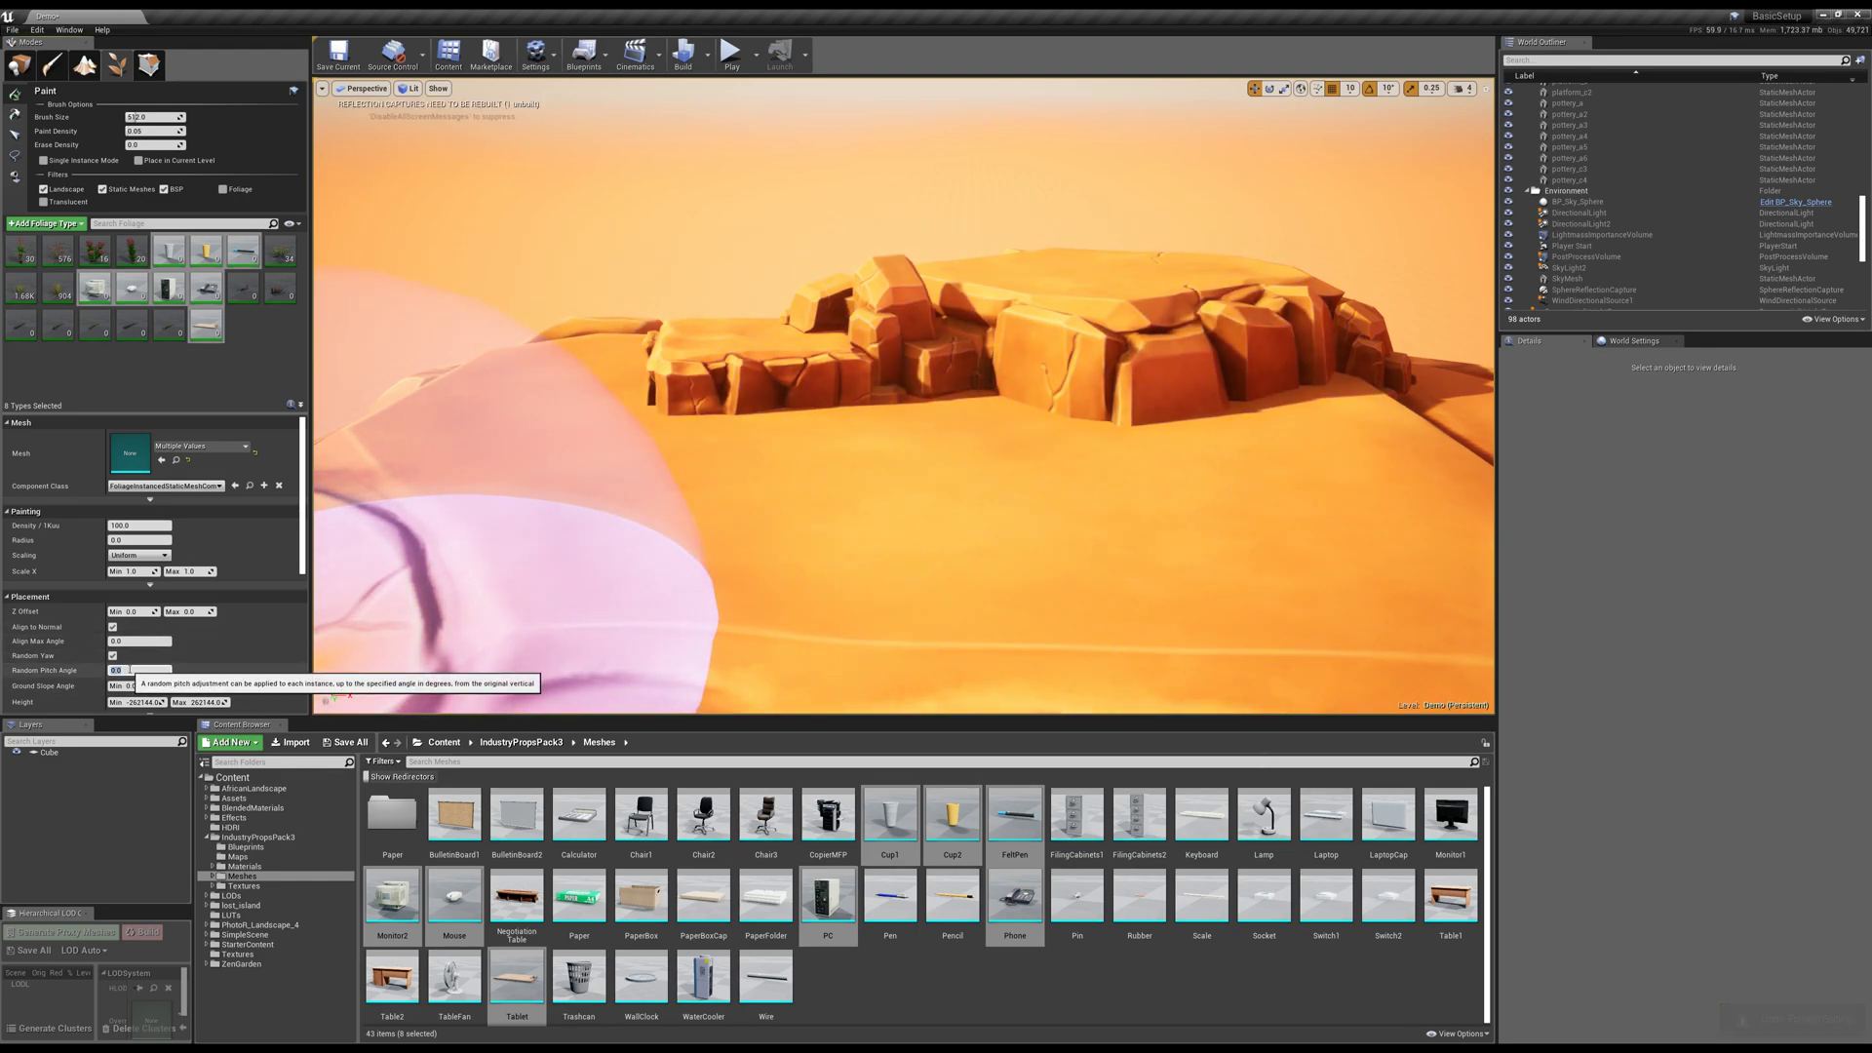
{"action": "type", "text": "45.0"}
{"action": "key", "text": "Return"}
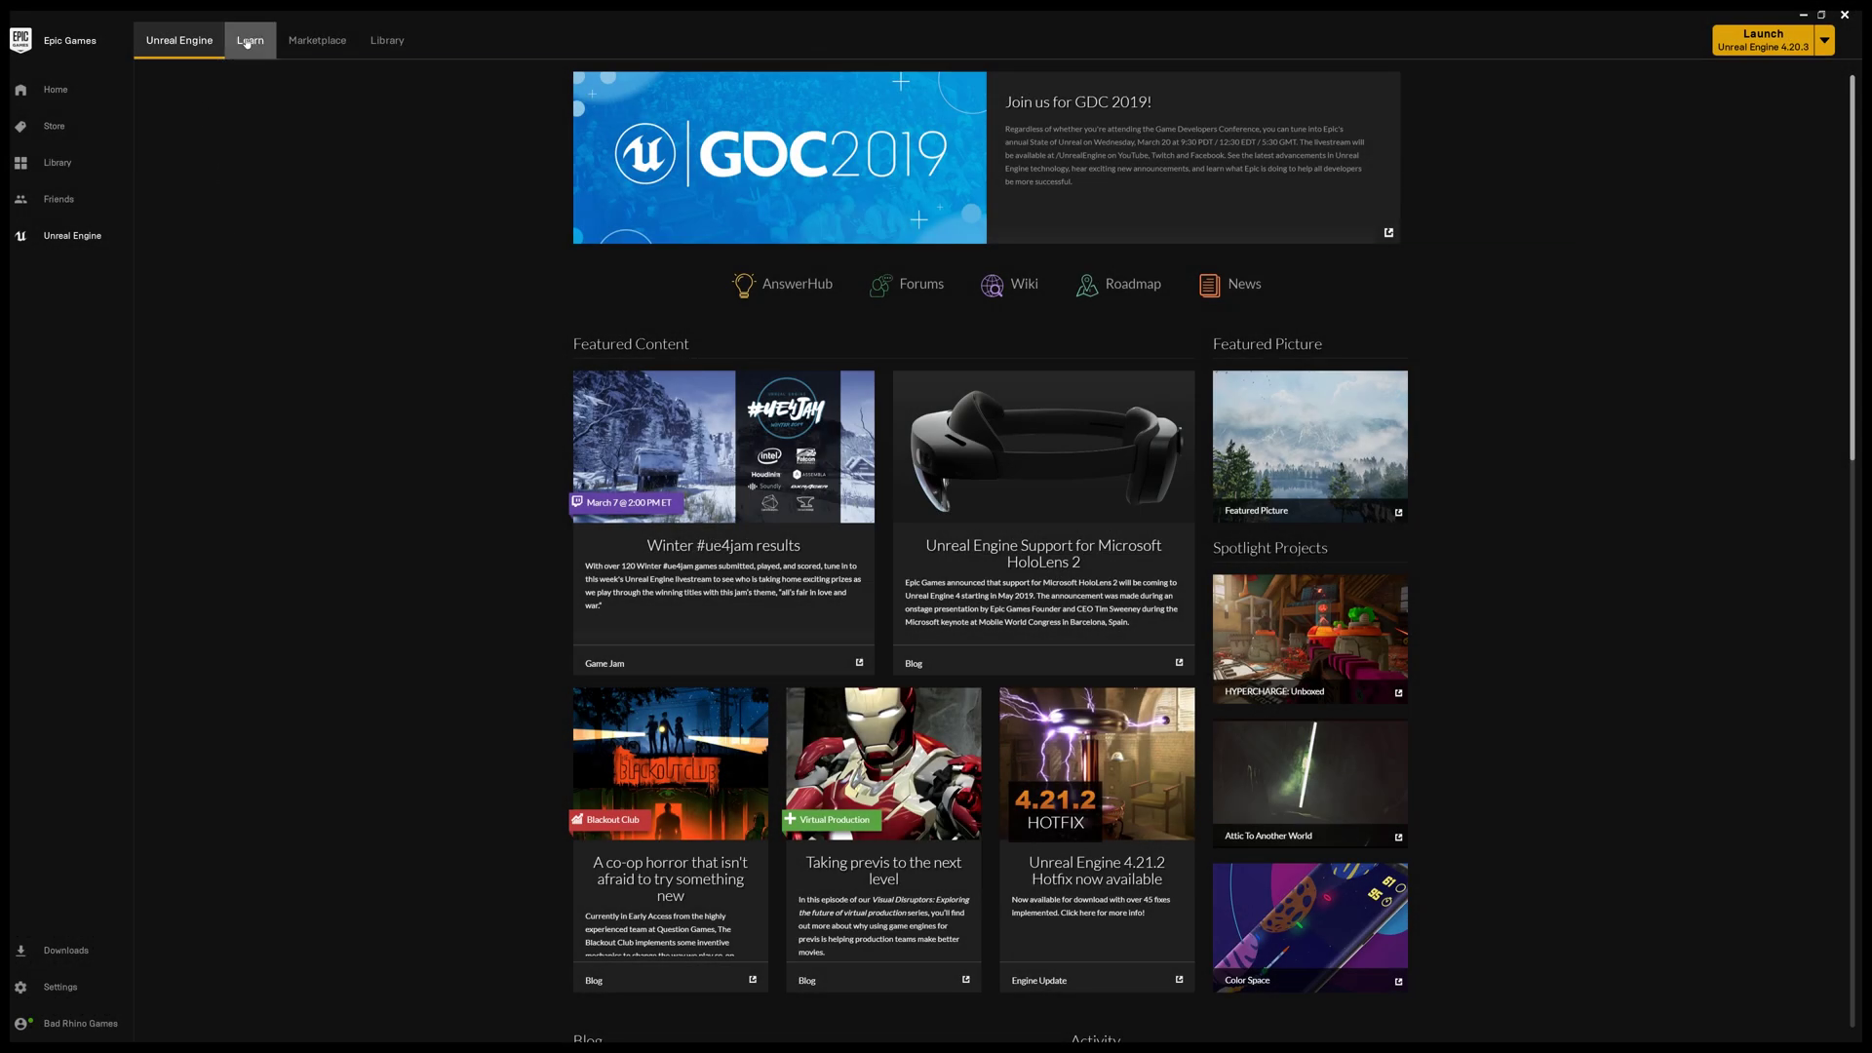
- Browse the learning samples in the Epic Games Launcher and open Epic Games' Action RPG project from the marketplace results
{"action": "left_click", "coordinate": [248, 43]}
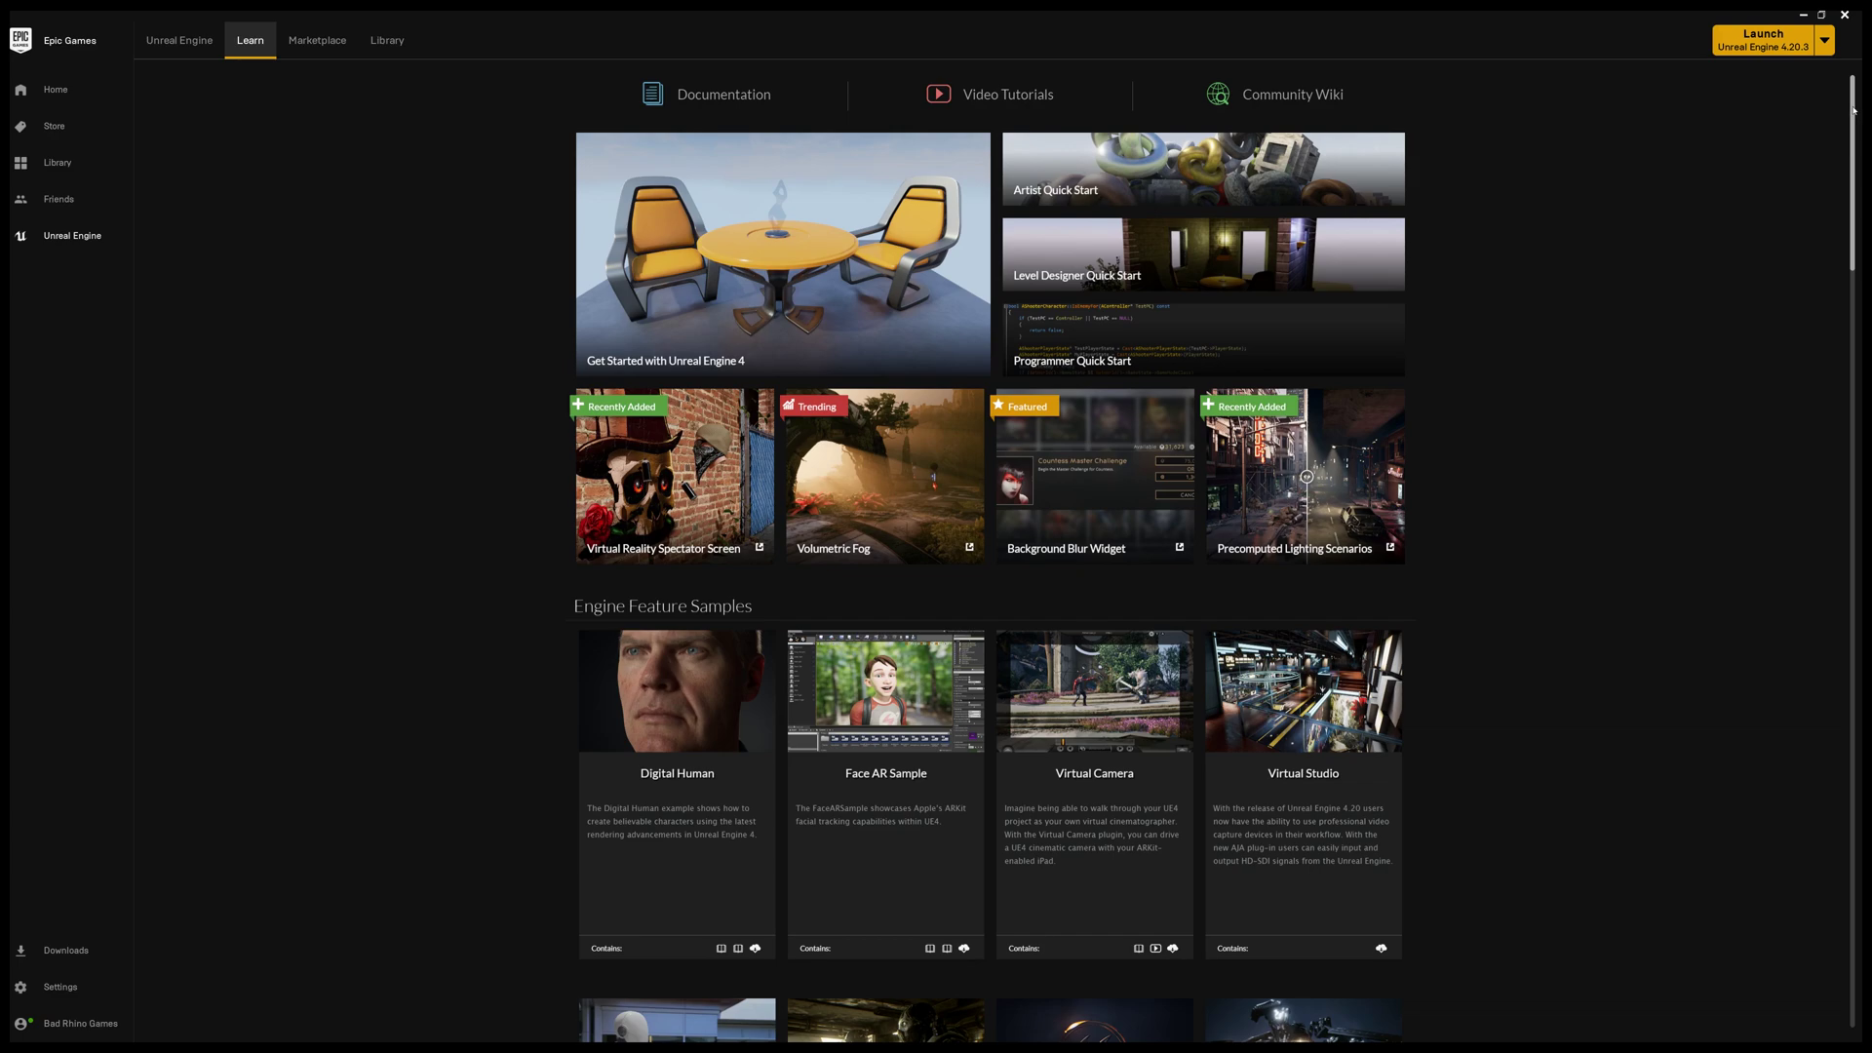
{"action": "left_click_drag", "start_coordinate": [1849, 109], "coordinate": [1843, 281]}
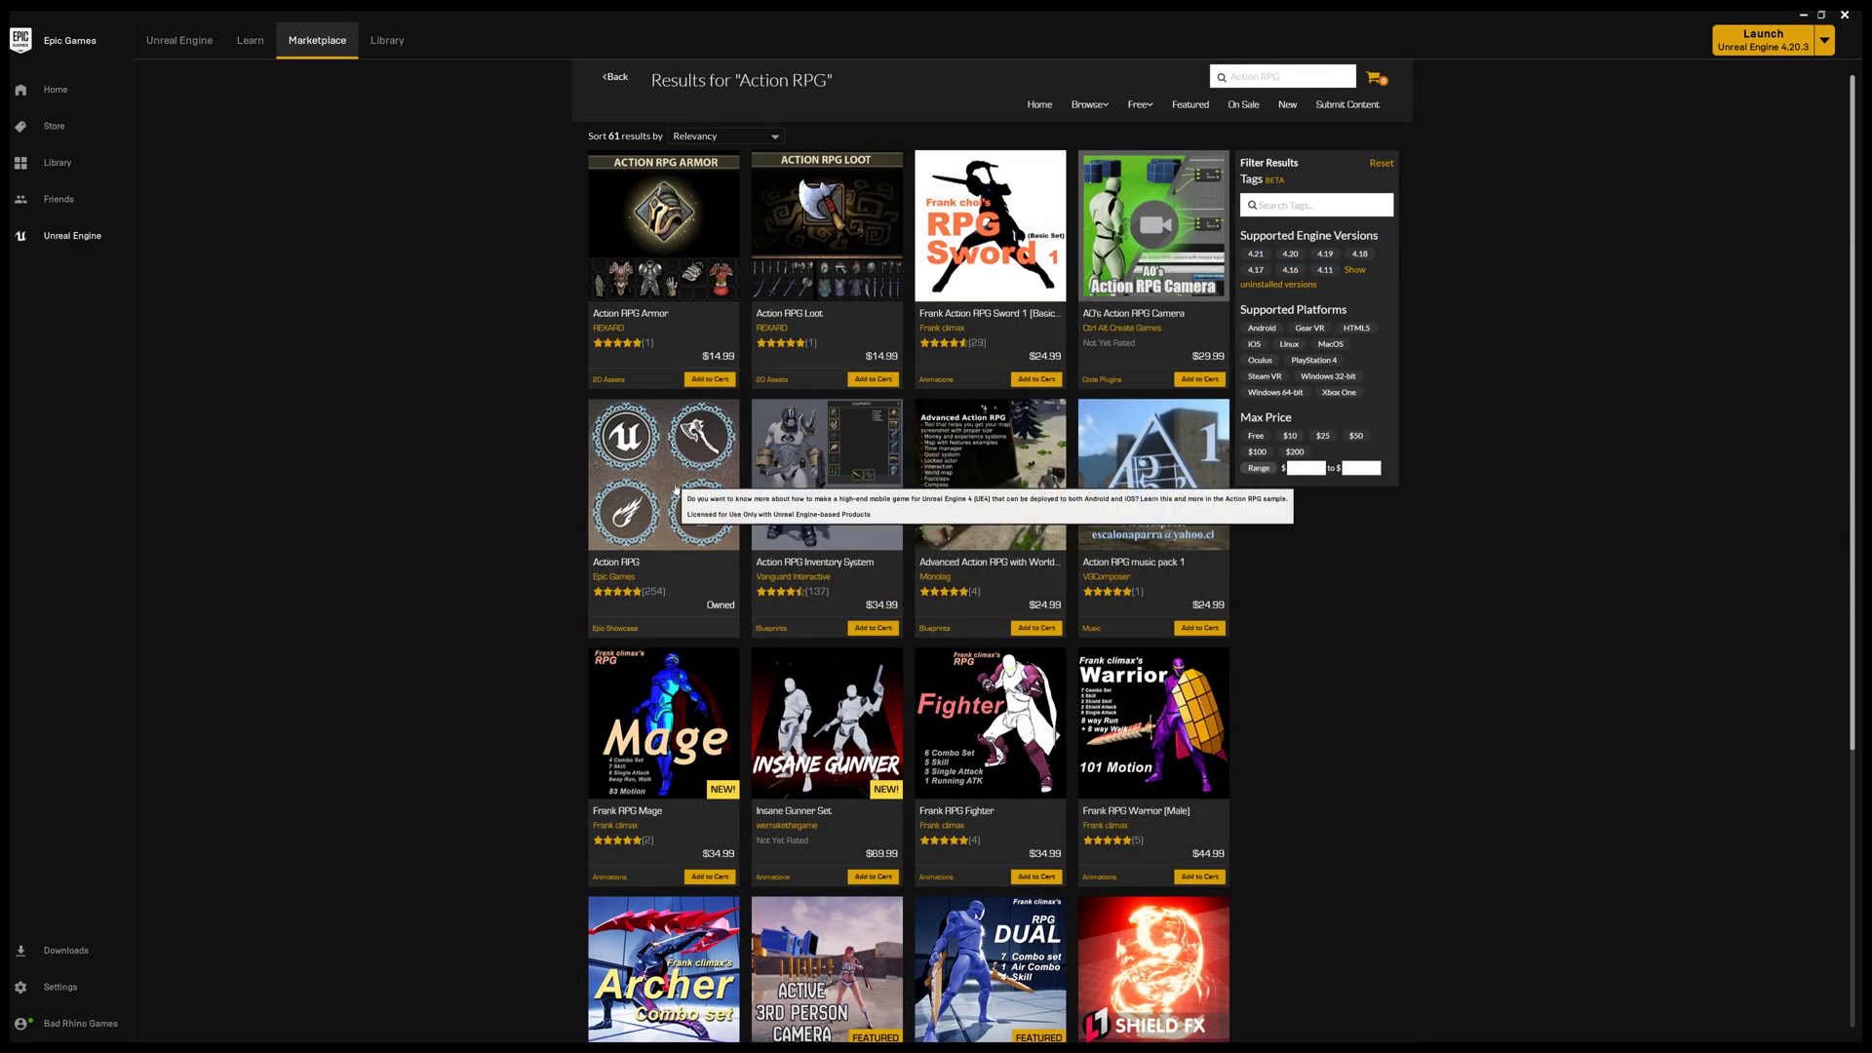
{"action": "left_click", "coordinate": [676, 491]}
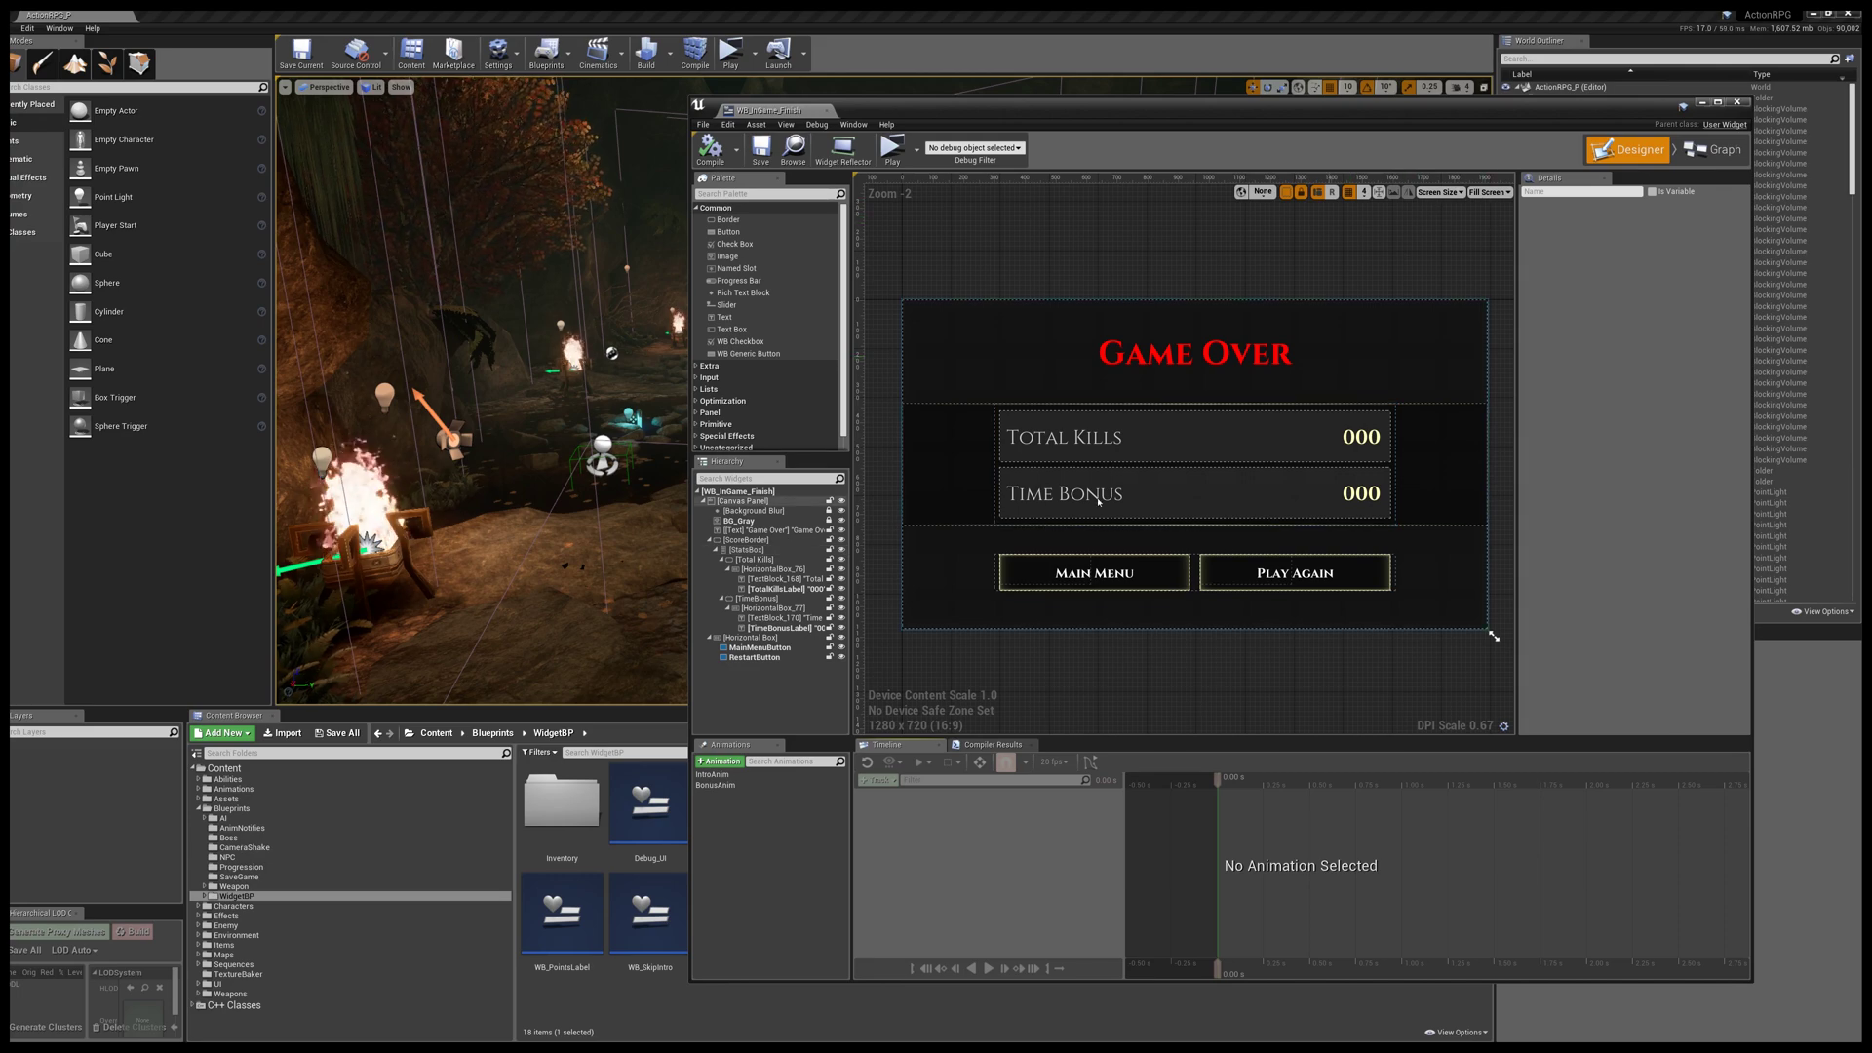
- Display the event graph of the WB_InGame_Finish widget blueprint and look over its nodes
{"action": "left_click", "coordinate": [1716, 149]}
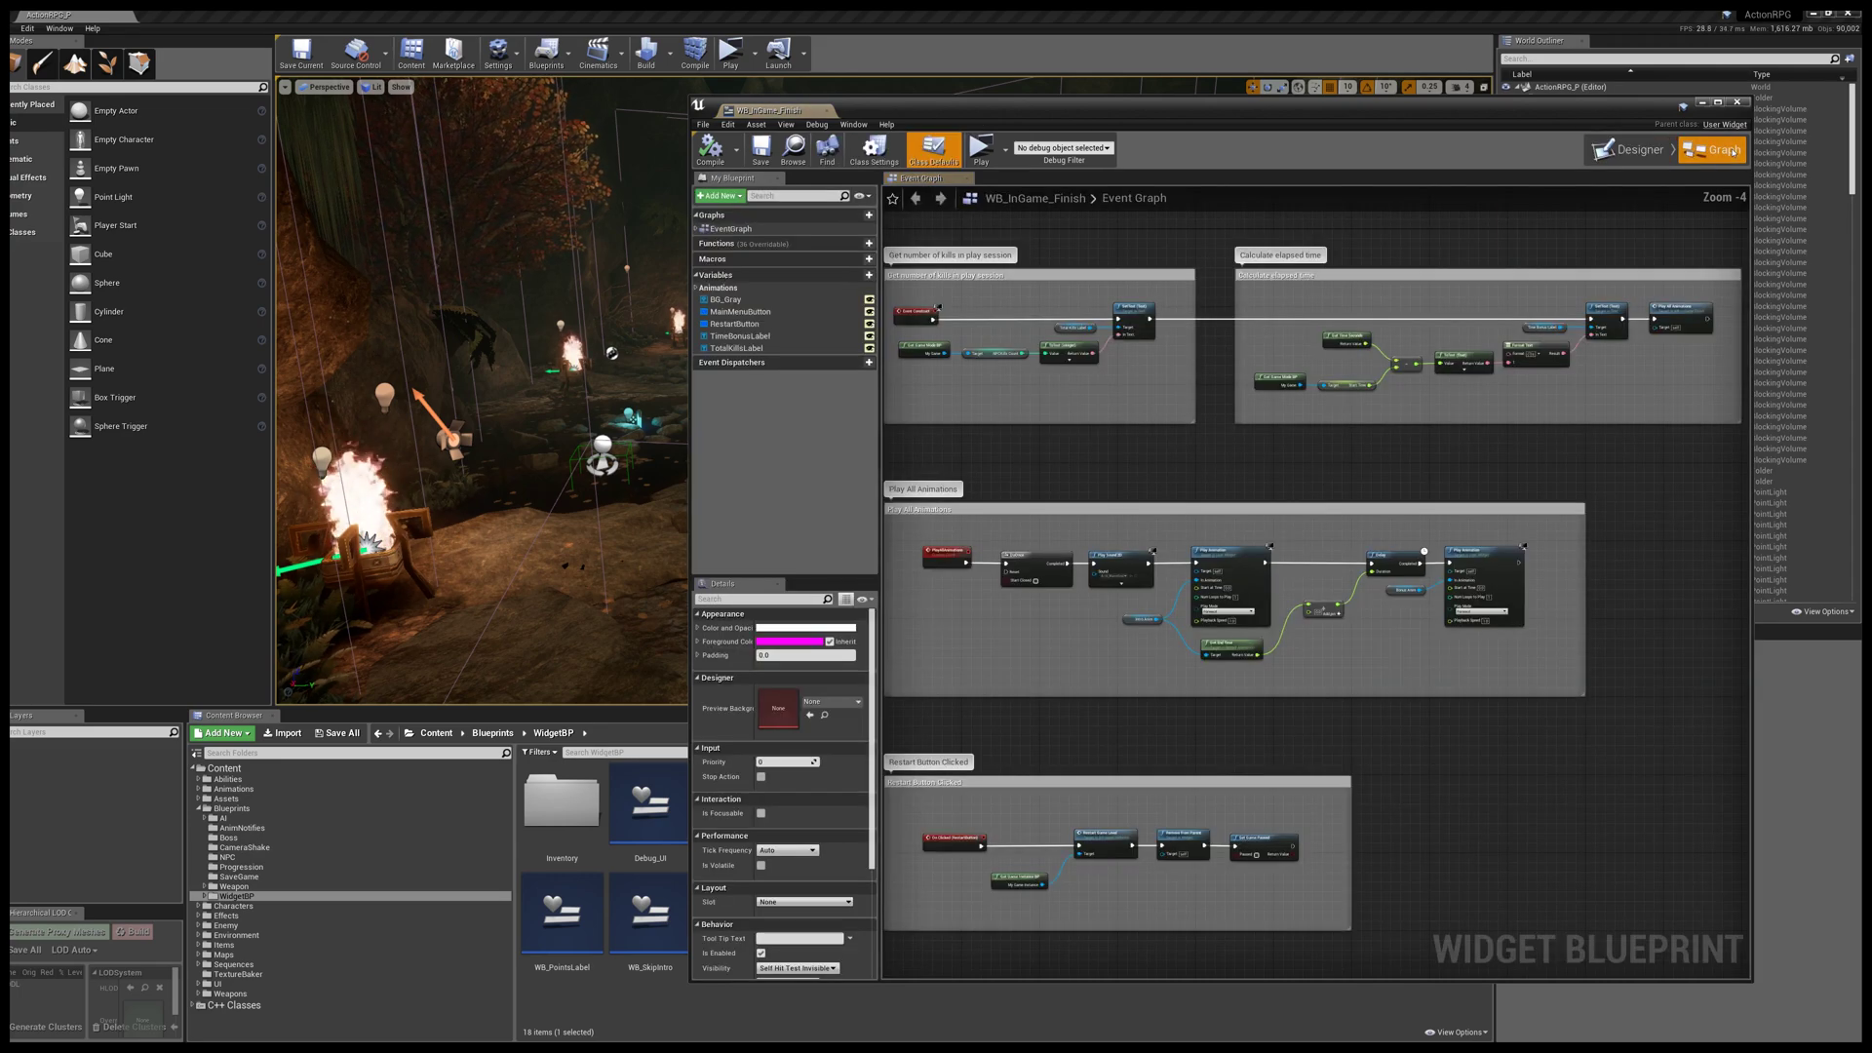
{"action": "right_click_drag", "start_coordinate": [1034, 504], "coordinate": [1068, 448]}
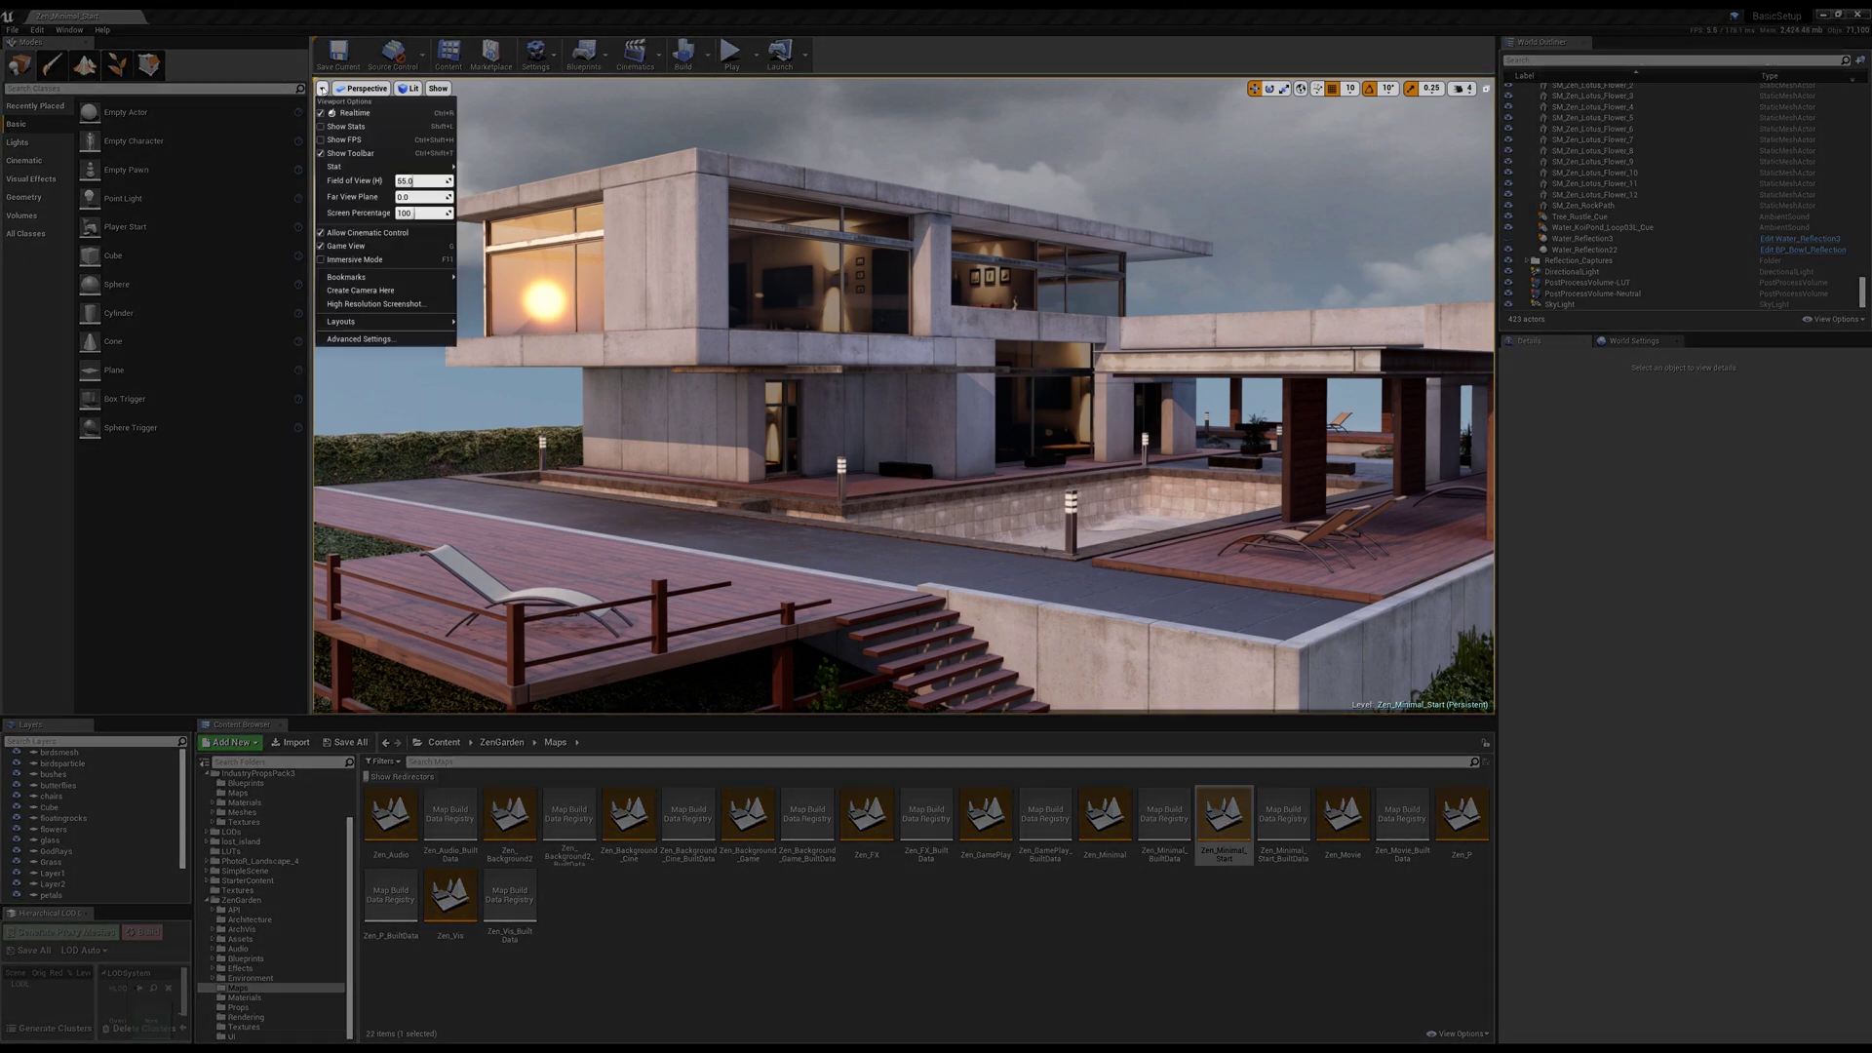
- Browse the viewport's advanced statistics options and expand the Scene entry in the GPU profiling window
{"action": "mouse_move", "coordinate": [334, 168]}
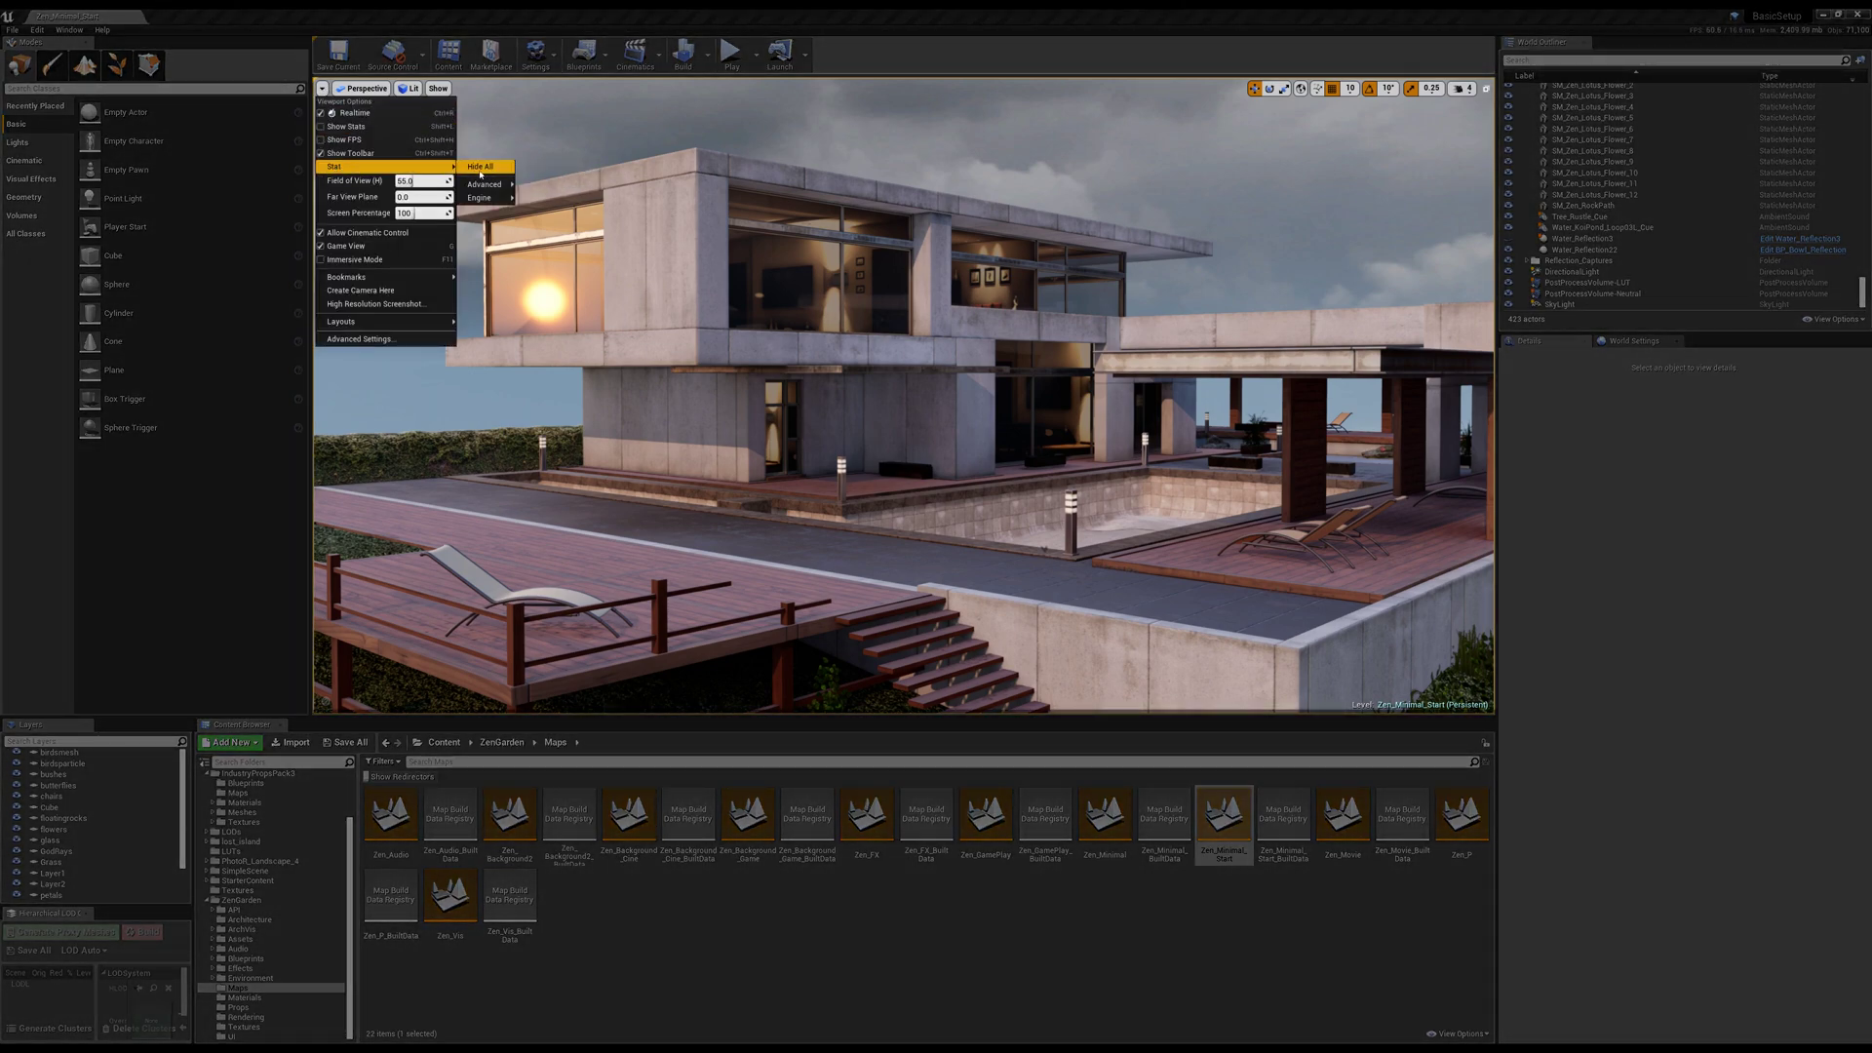
{"action": "mouse_move", "coordinate": [486, 199]}
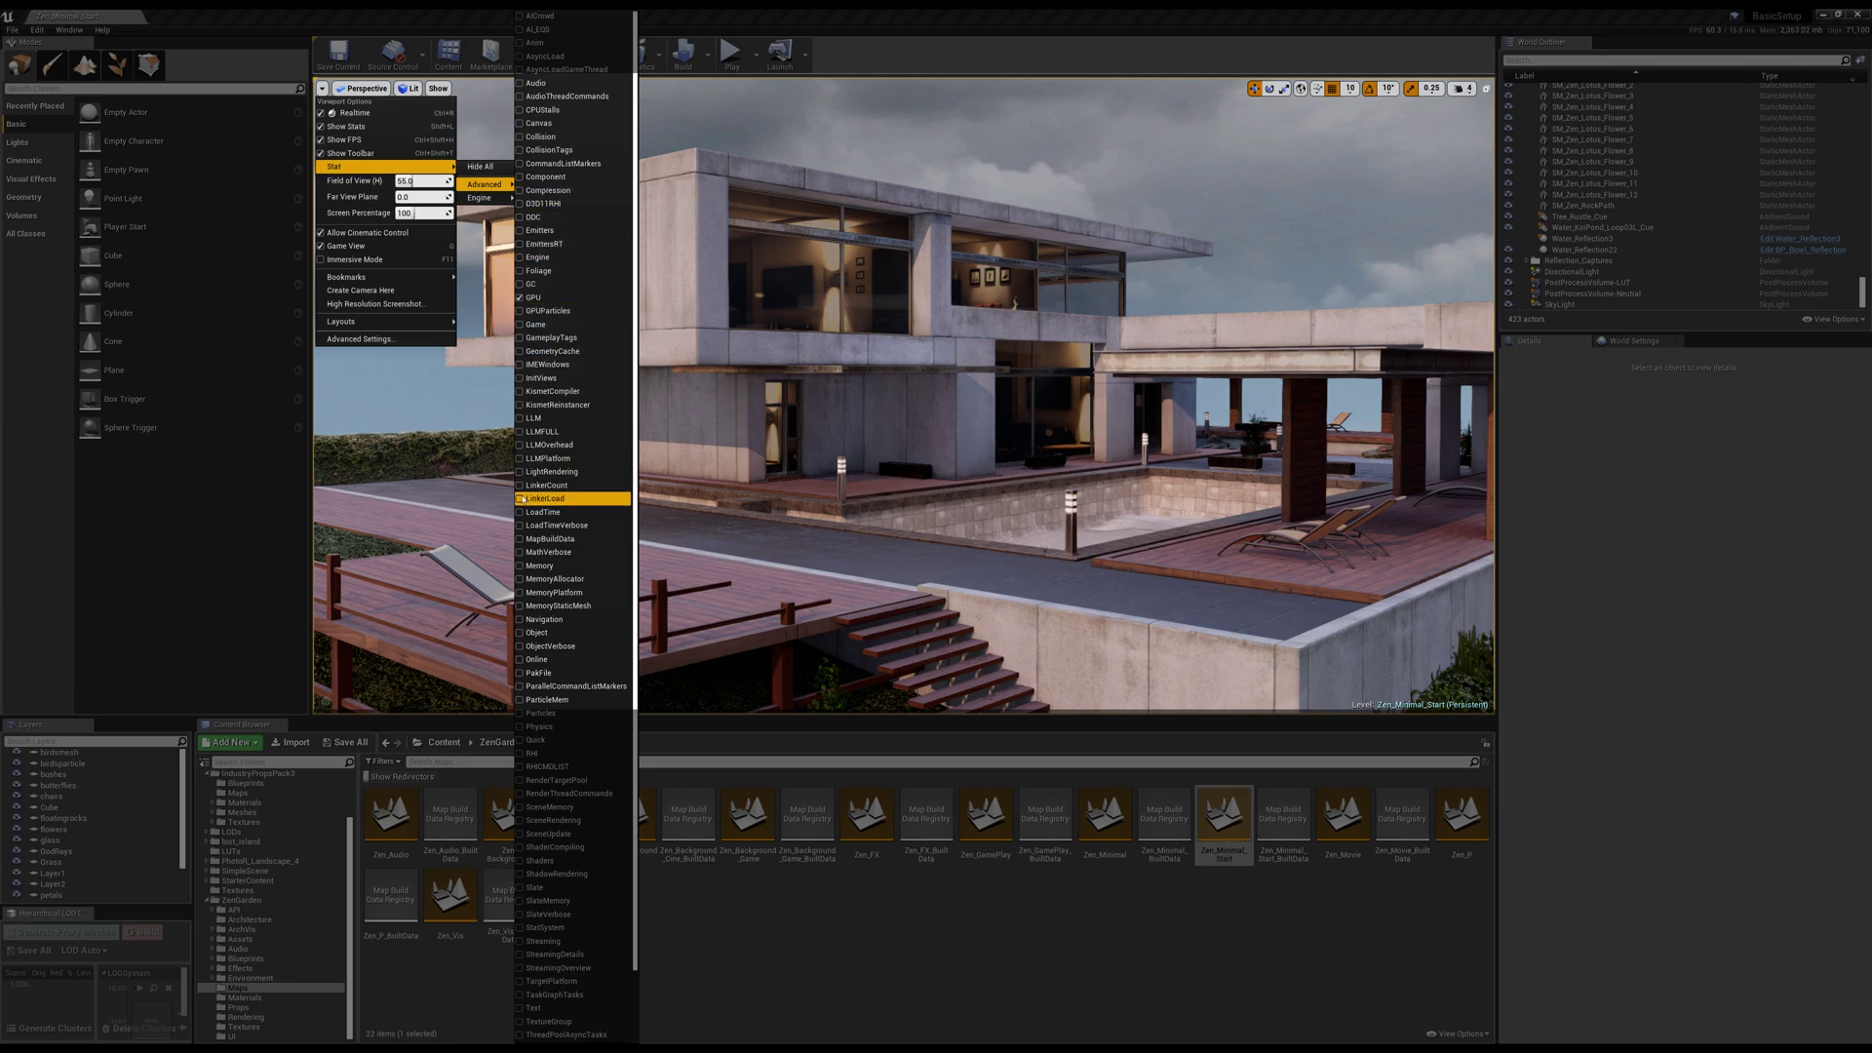
{"action": "scroll", "coordinate": [530, 722], "scroll_direction": "down", "scroll_amount": 3}
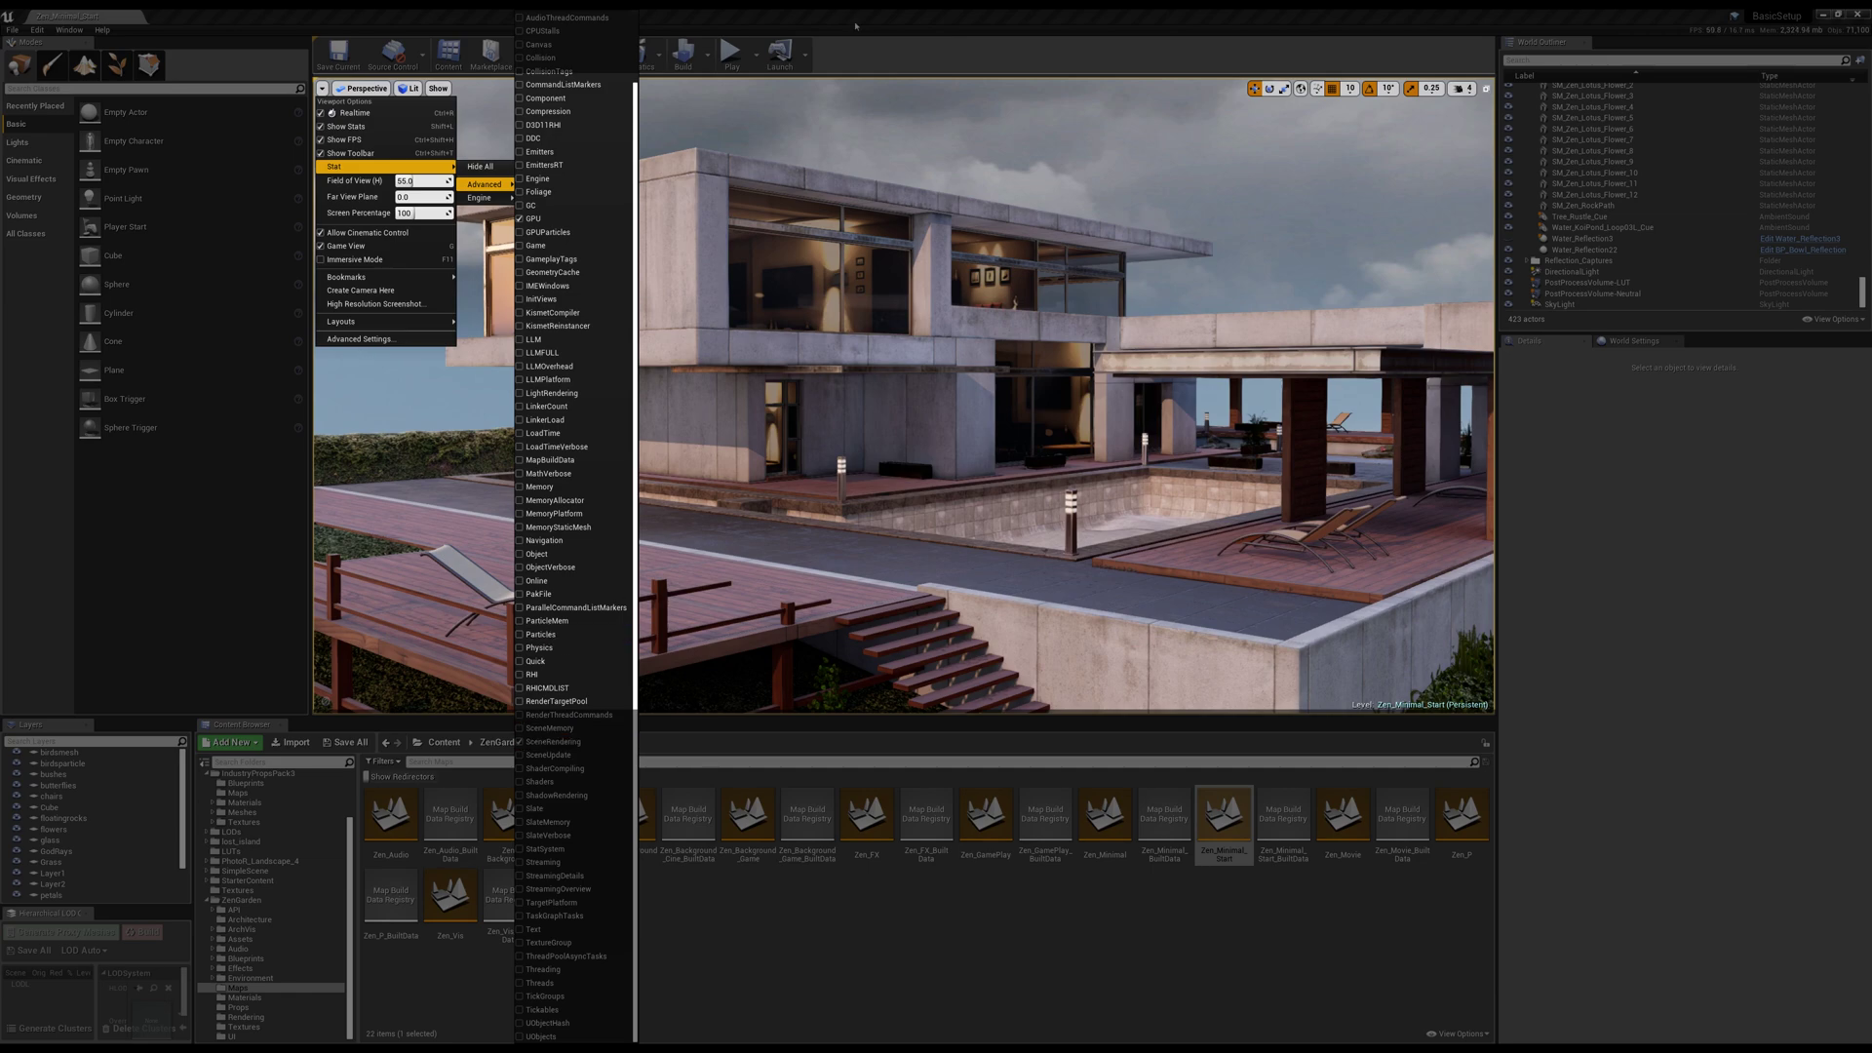
{"action": "left_click", "coordinate": [884, 127]}
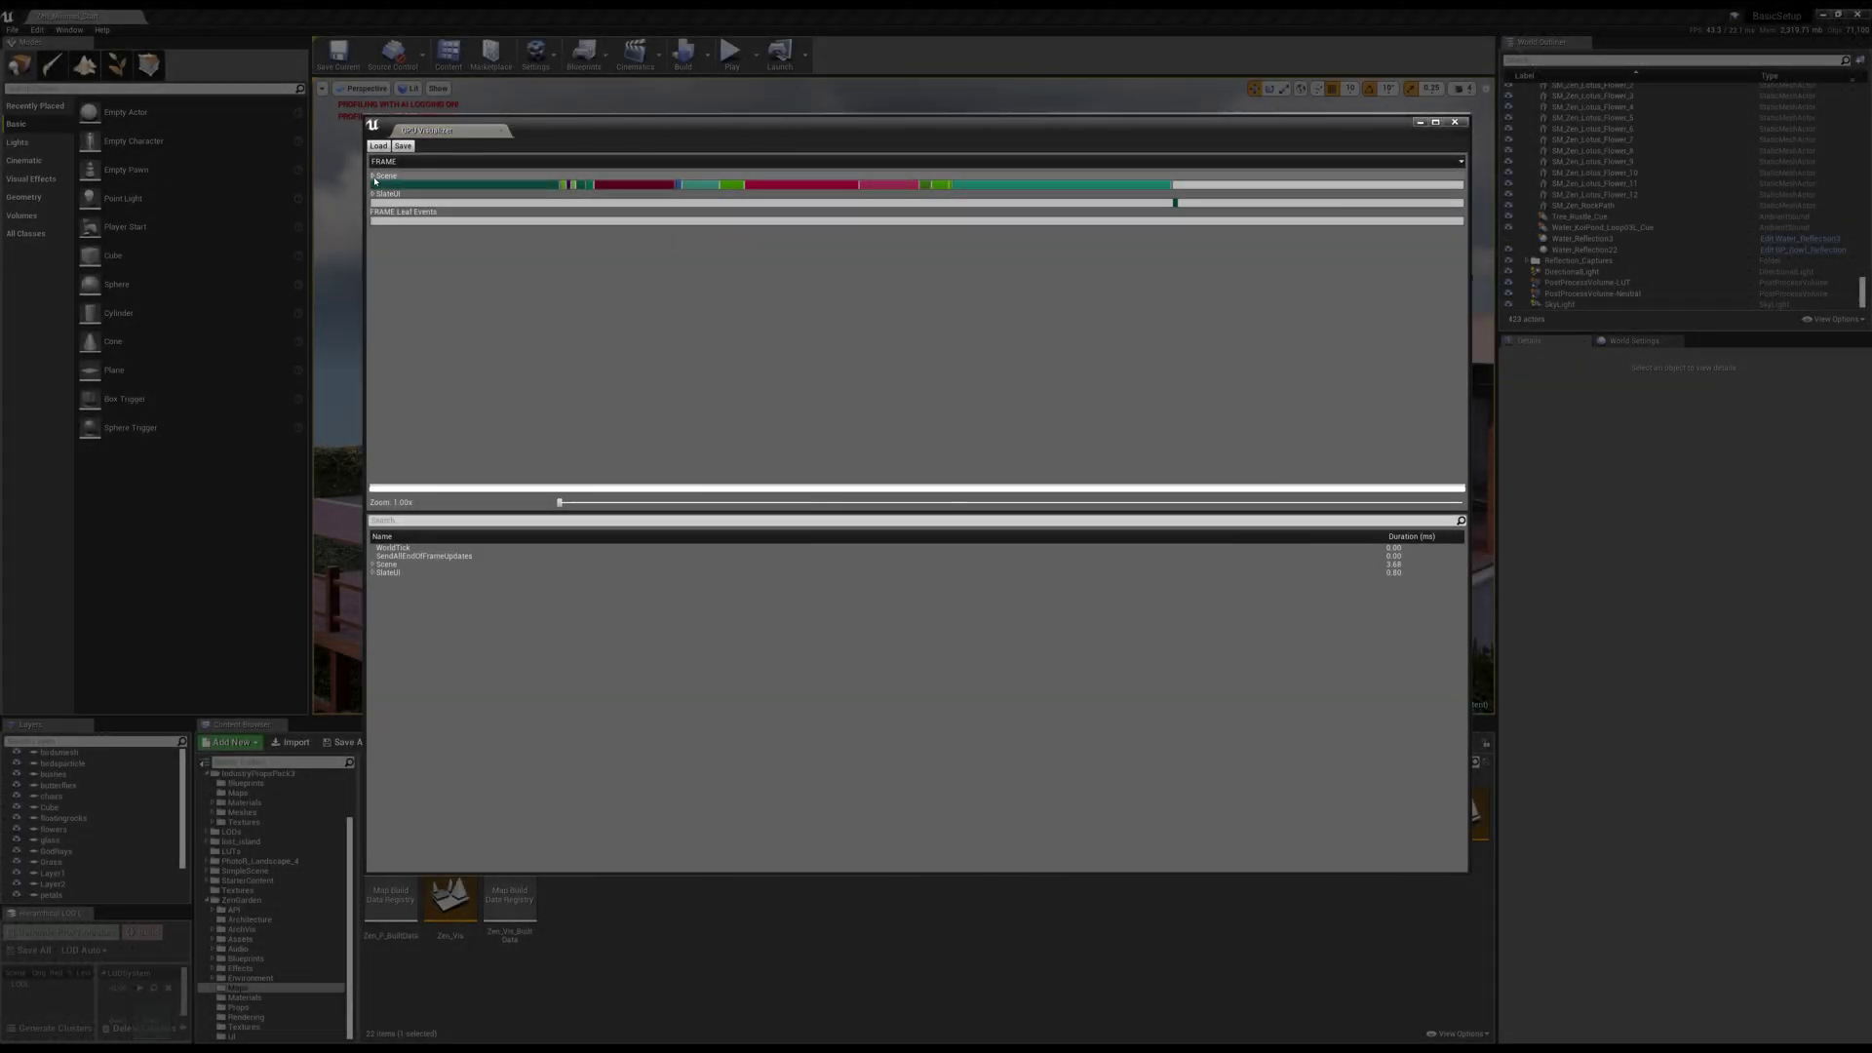
{"action": "double_click", "coordinate": [375, 180]}
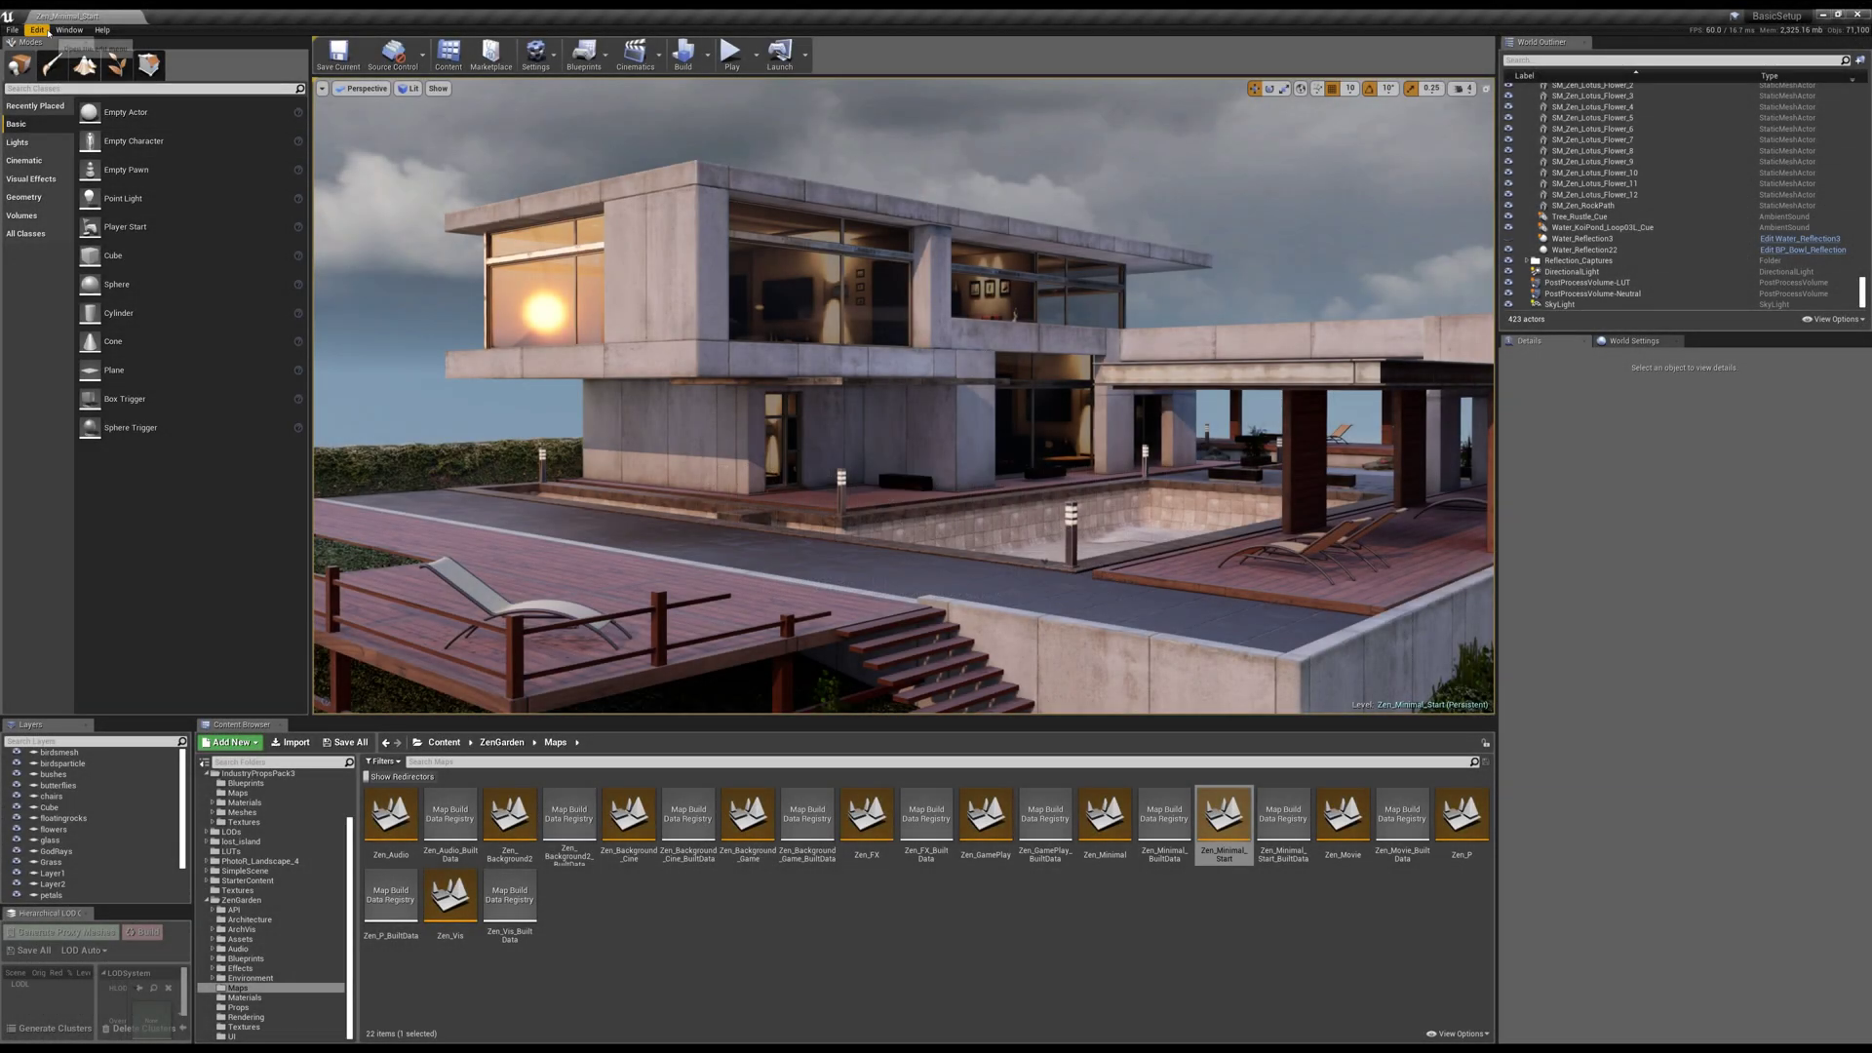
- Open the plugin manager, browse the Built-In plugins and search them for "ios"
{"action": "left_click", "coordinate": [38, 29]}
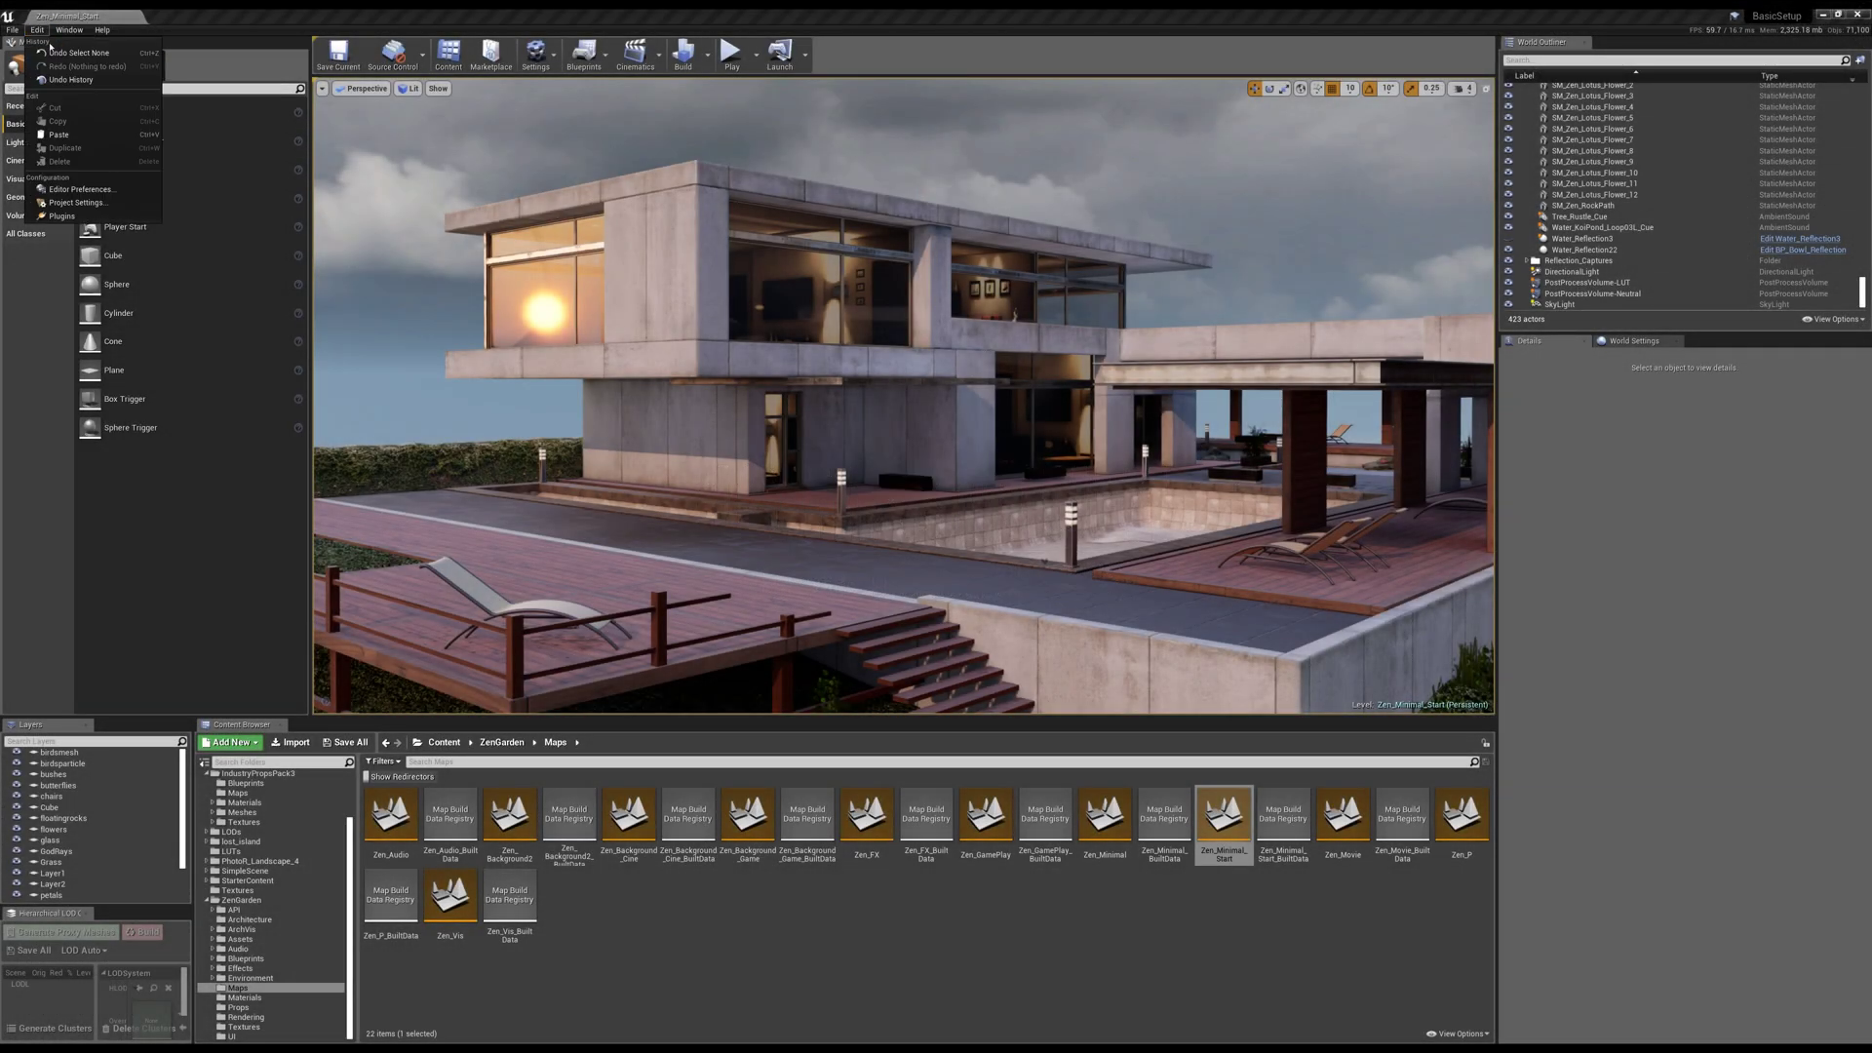
{"action": "left_click", "coordinate": [62, 216]}
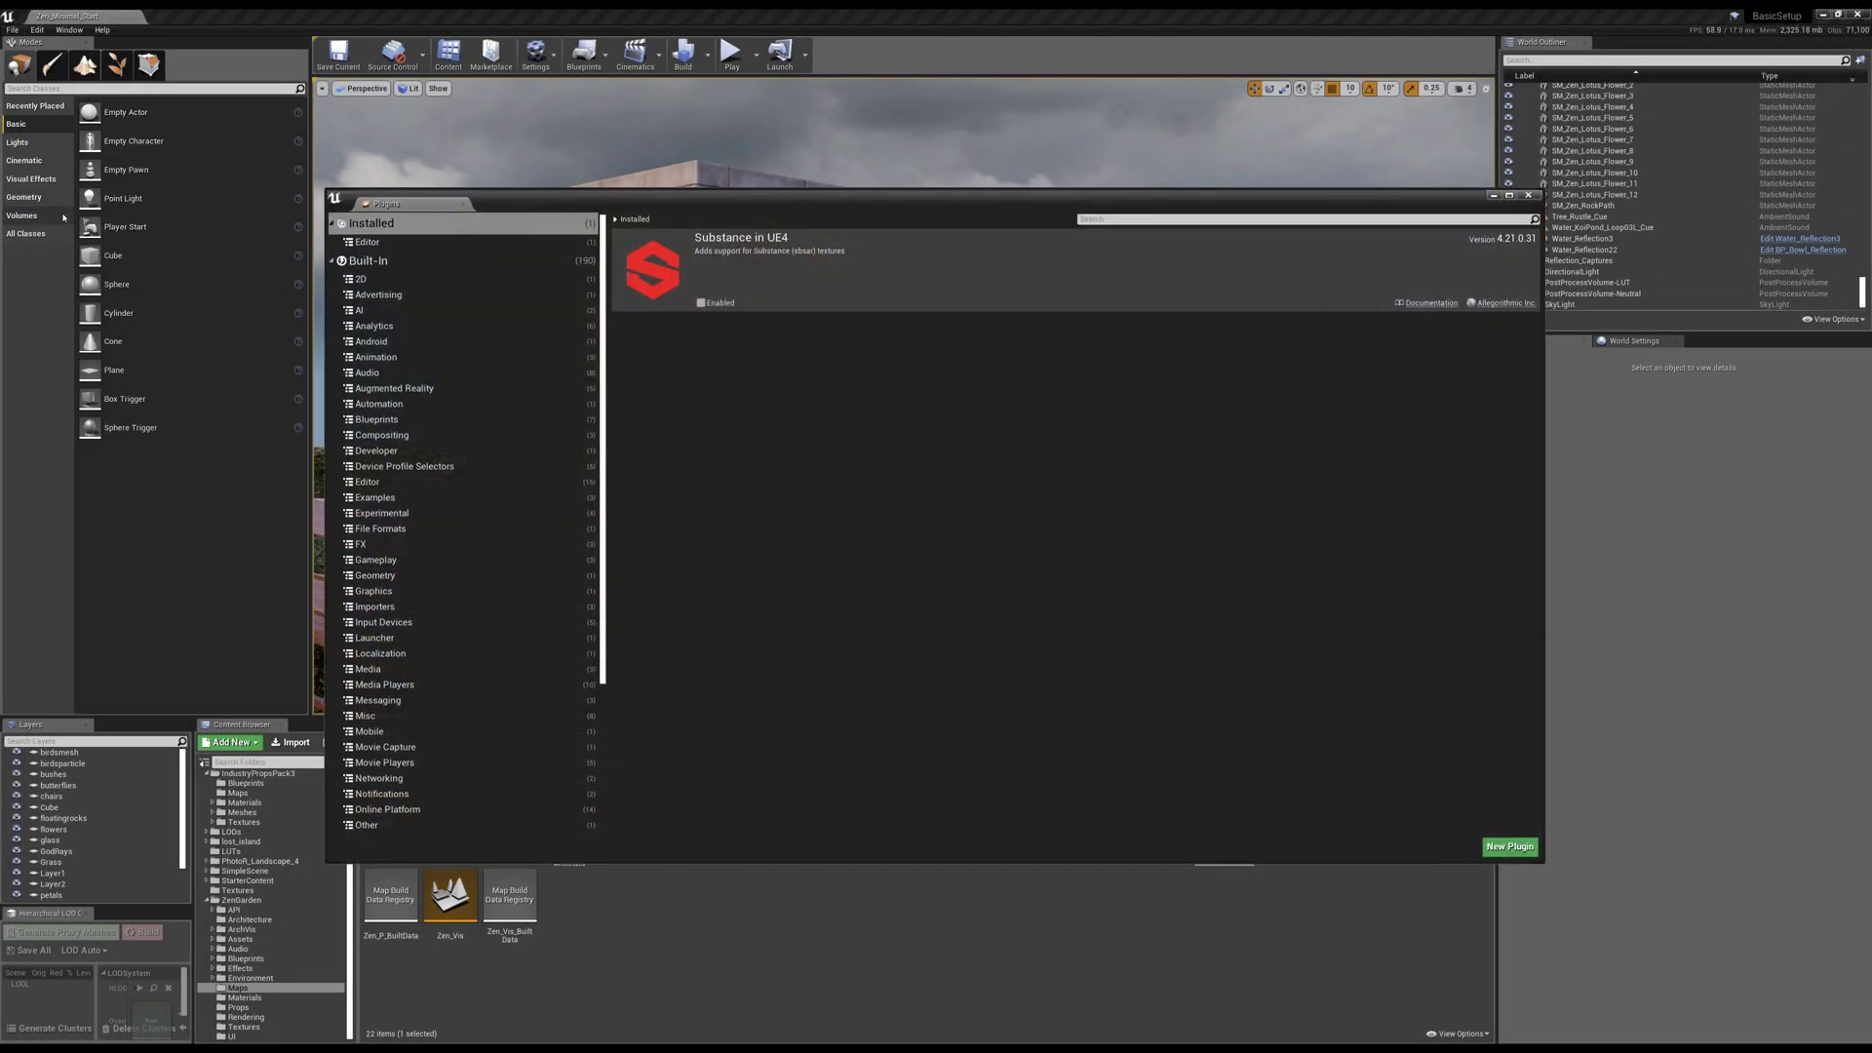
{"action": "left_click", "coordinate": [400, 263]}
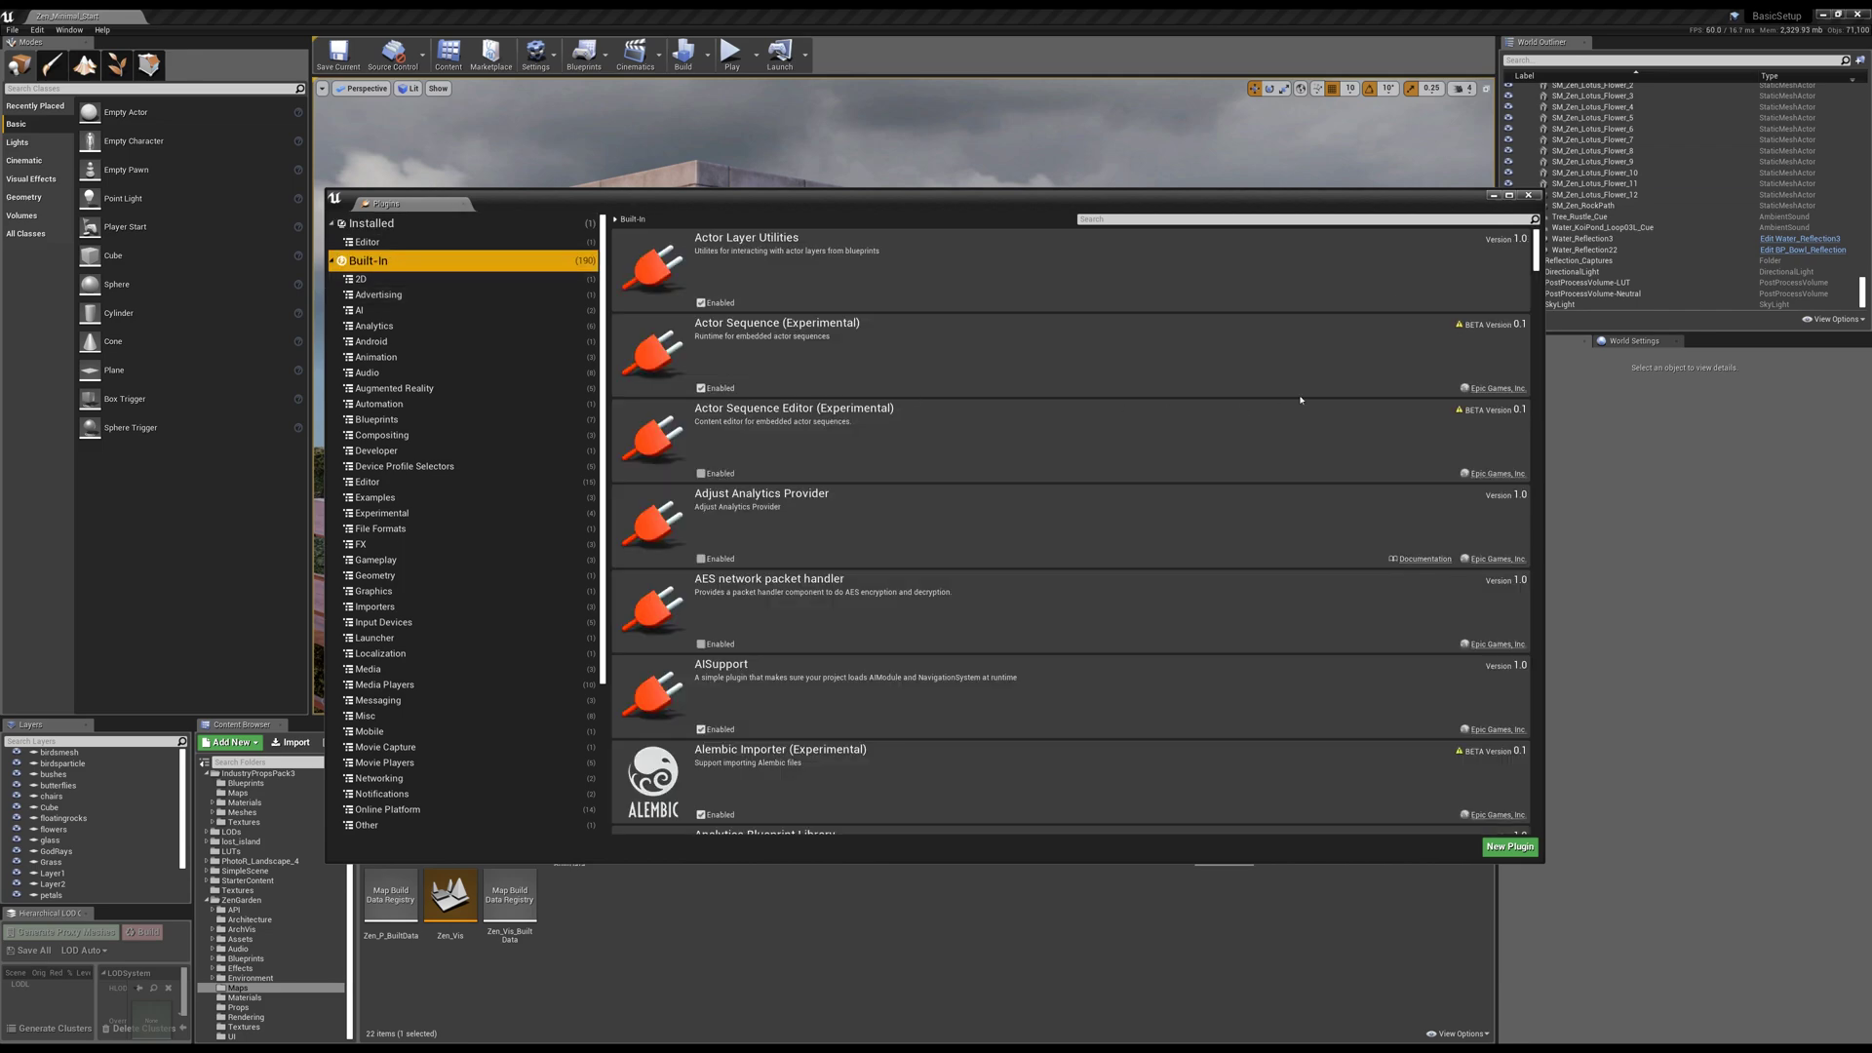
{"action": "left_click_drag", "start_coordinate": [1537, 259], "coordinate": [1545, 365]}
{"action": "scroll", "coordinate": [1431, 538], "scroll_direction": "down", "scroll_amount": 3}
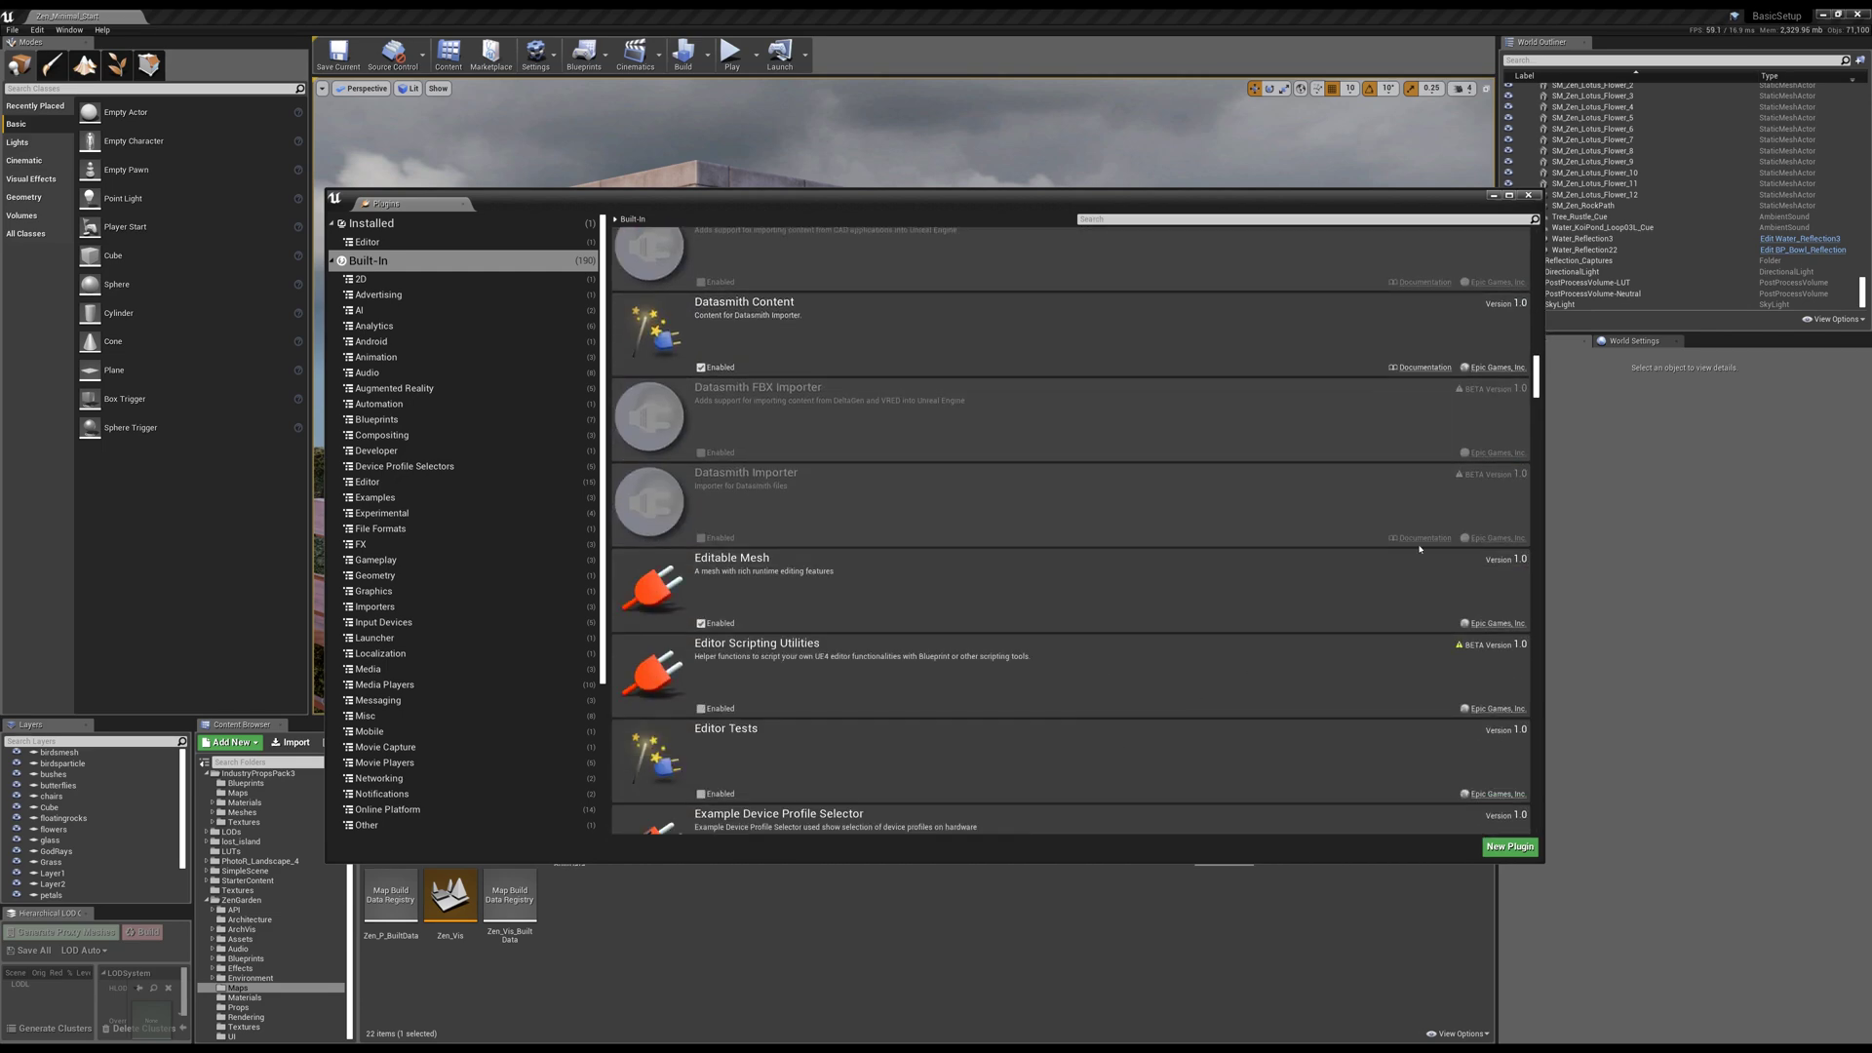
{"action": "left_click", "coordinate": [1431, 220]}
{"action": "type", "text": "ios"}
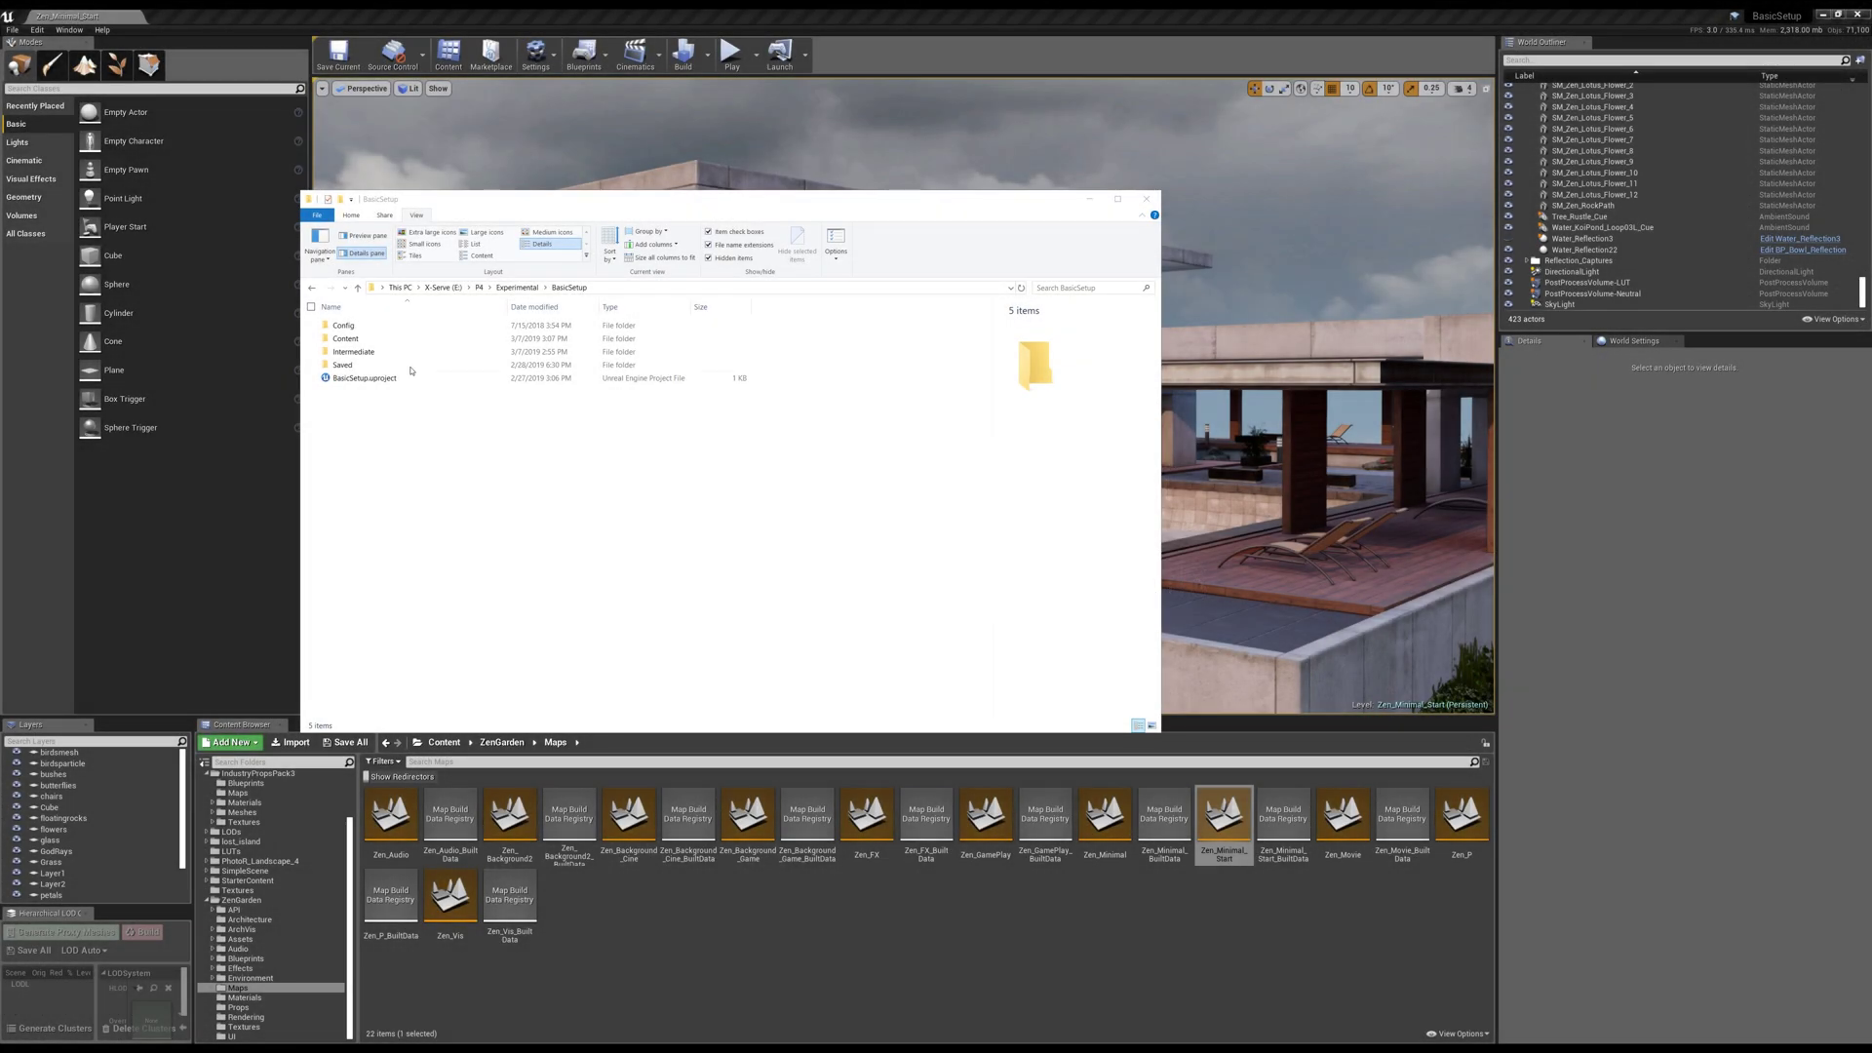
- Select the Config and Content folders together with the BasicSetup.uproject file in the project folder
{"action": "left_click", "coordinate": [398, 326]}
{"action": "left_click", "coordinate": [395, 339], "text": "ctrl"}
{"action": "left_click", "coordinate": [393, 378], "text": "ctrl"}
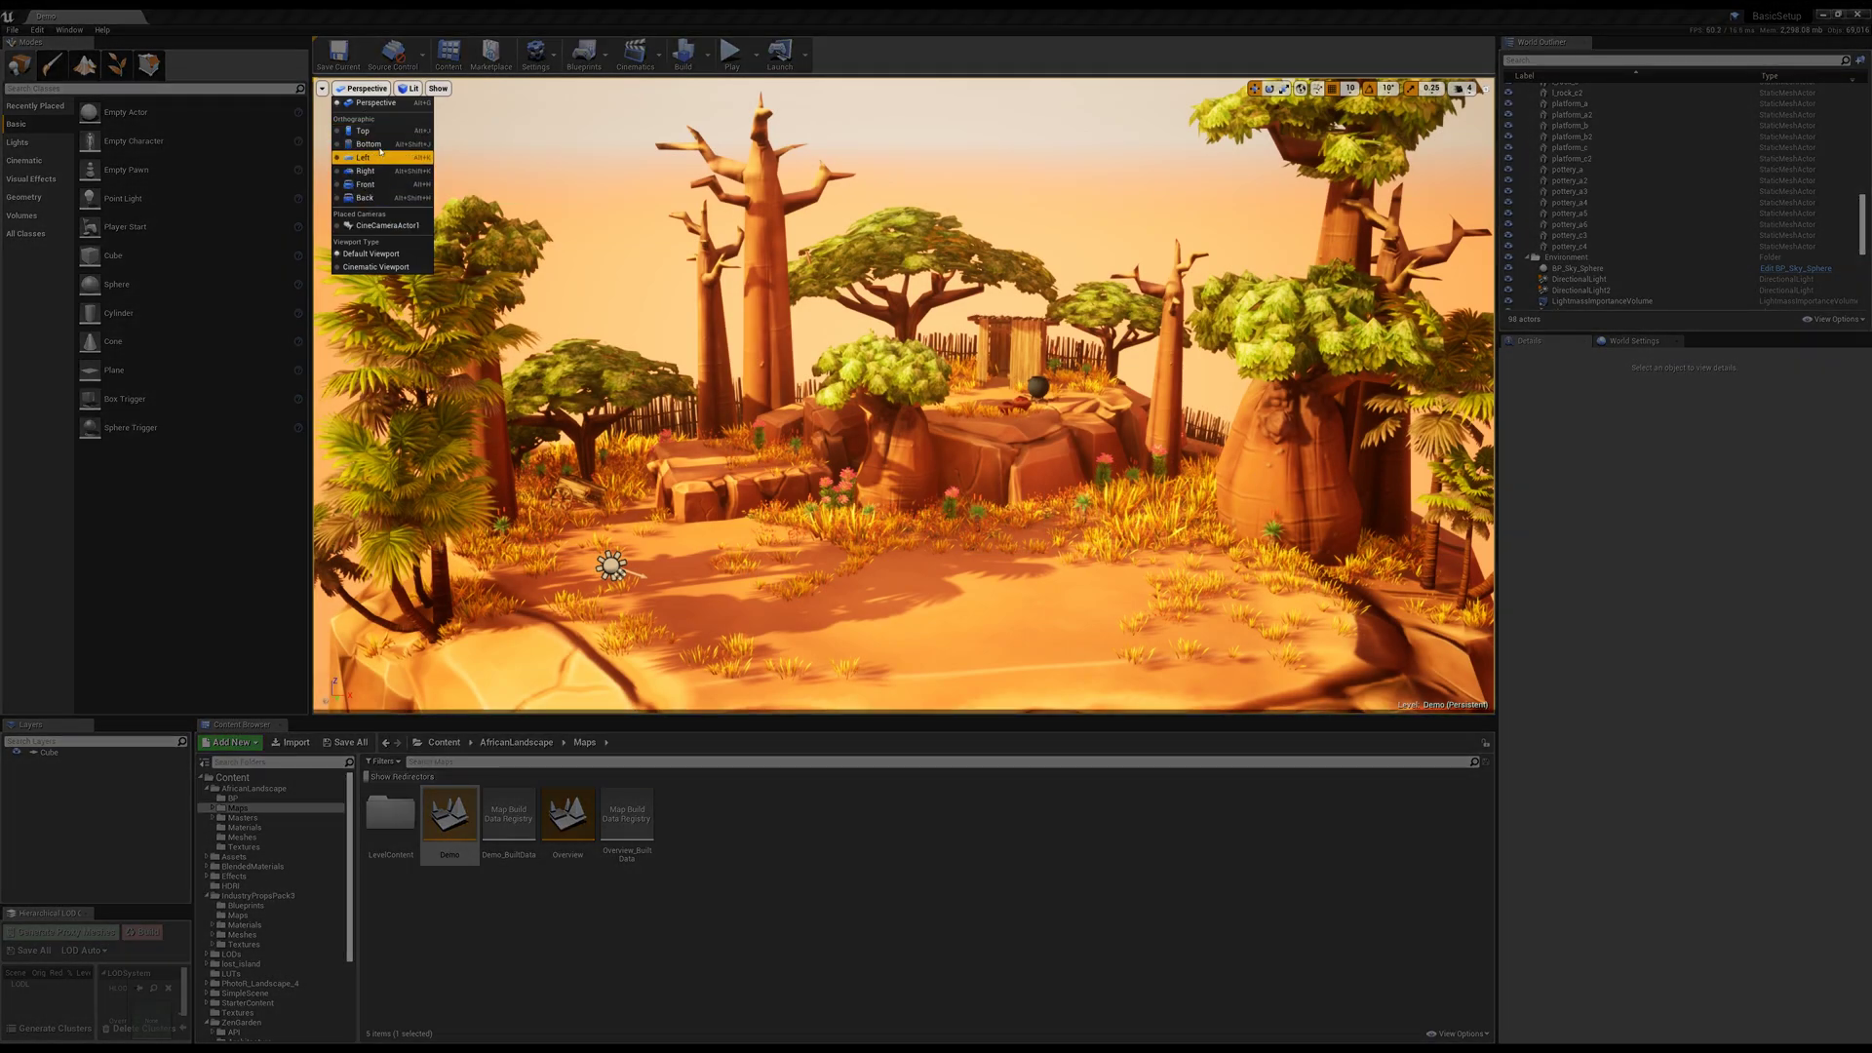
- Switch the Demo level from the single perspective view to the four-viewport layout
{"action": "key", "text": "Escape"}
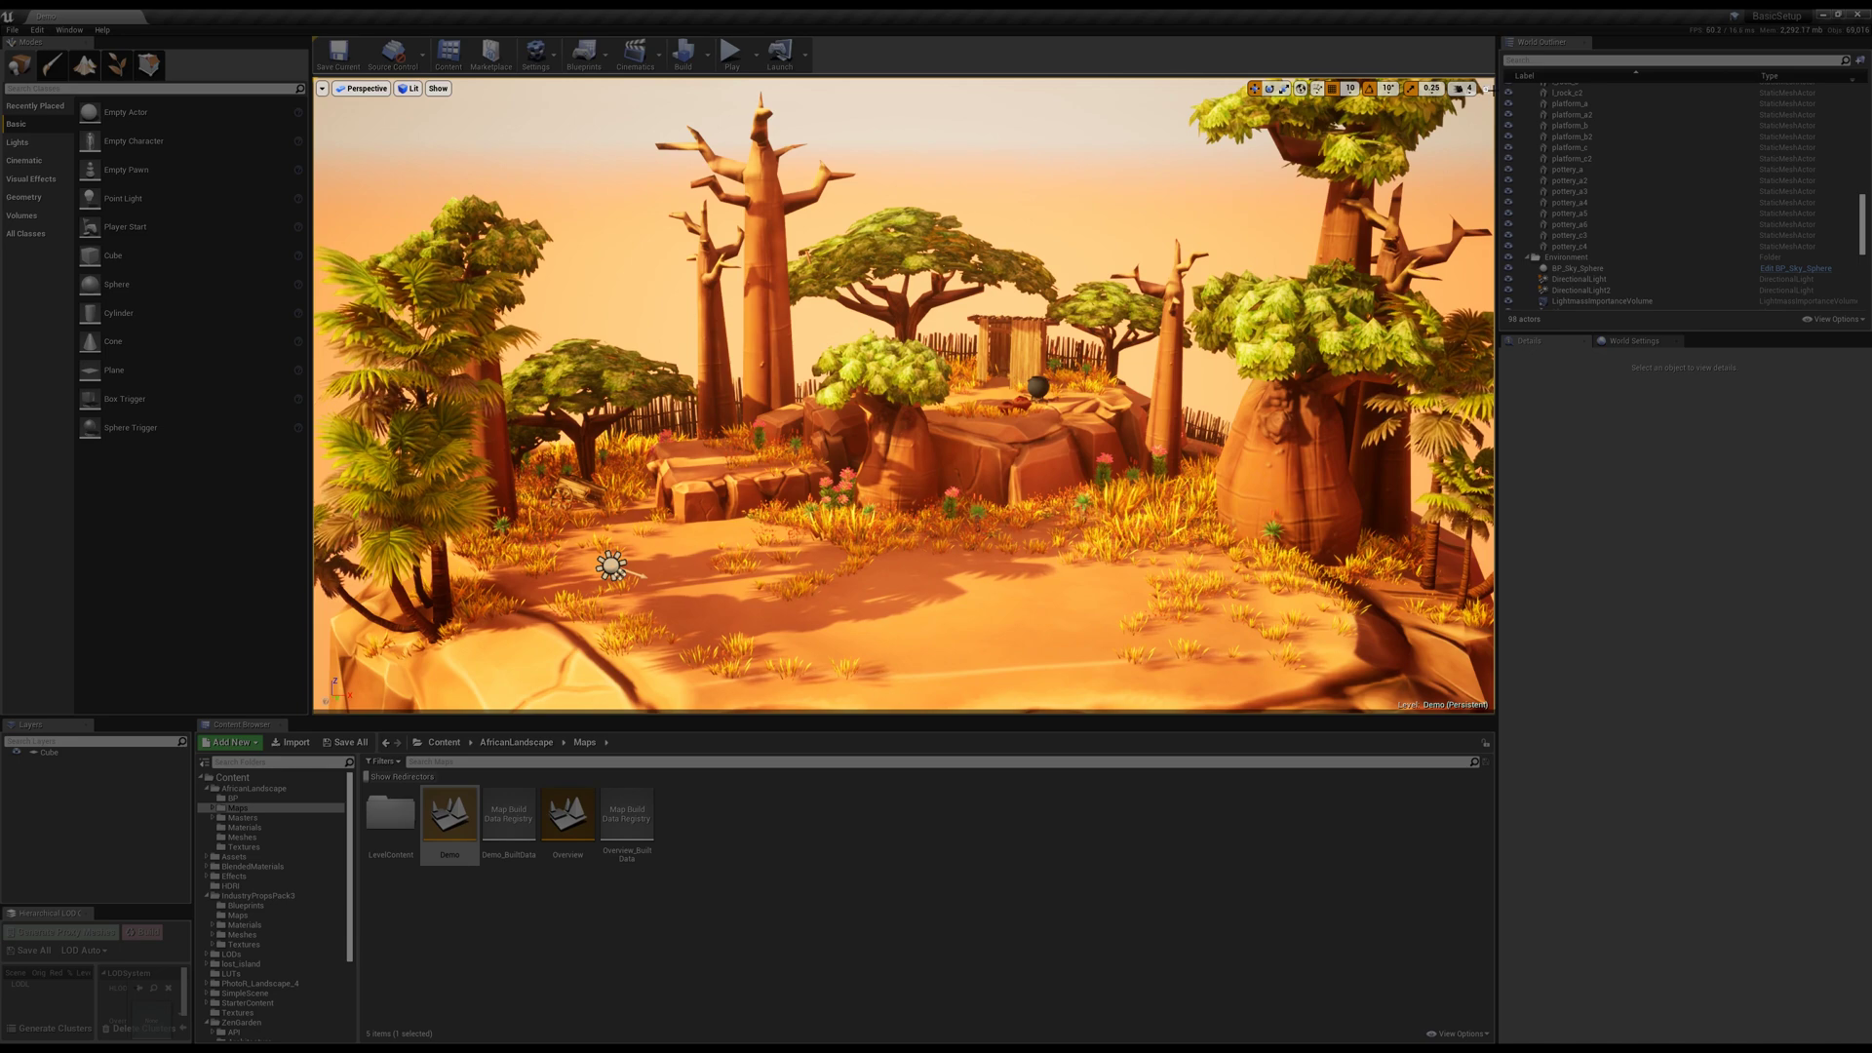
{"action": "left_click", "coordinate": [1486, 89]}
{"action": "scroll", "coordinate": [627, 260], "scroll_direction": "up", "scroll_amount": 4}
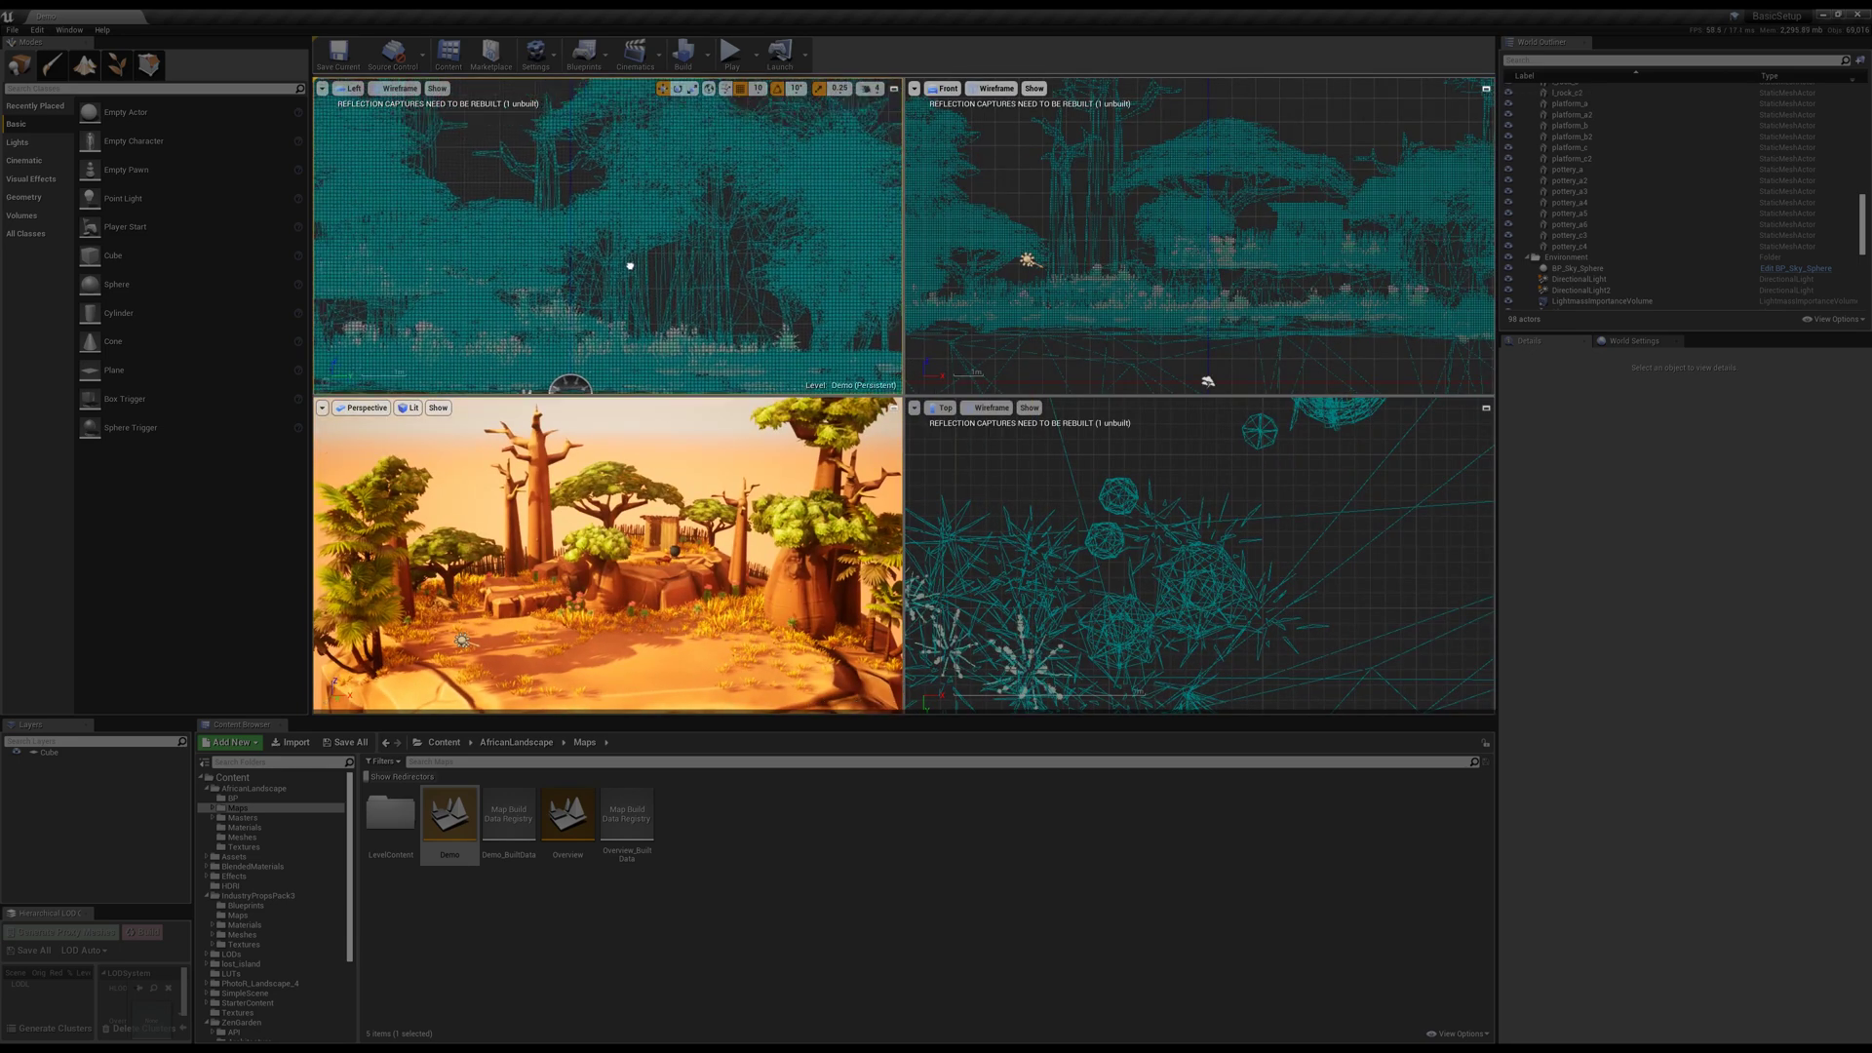
{"action": "scroll", "coordinate": [1254, 266], "scroll_direction": "up", "scroll_amount": 3}
{"action": "scroll", "coordinate": [1255, 266], "scroll_direction": "down", "scroll_amount": 1}
{"action": "scroll", "coordinate": [1321, 528], "scroll_direction": "up", "scroll_amount": 3}
{"action": "scroll", "coordinate": [1331, 524], "scroll_direction": "up", "scroll_amount": 2}
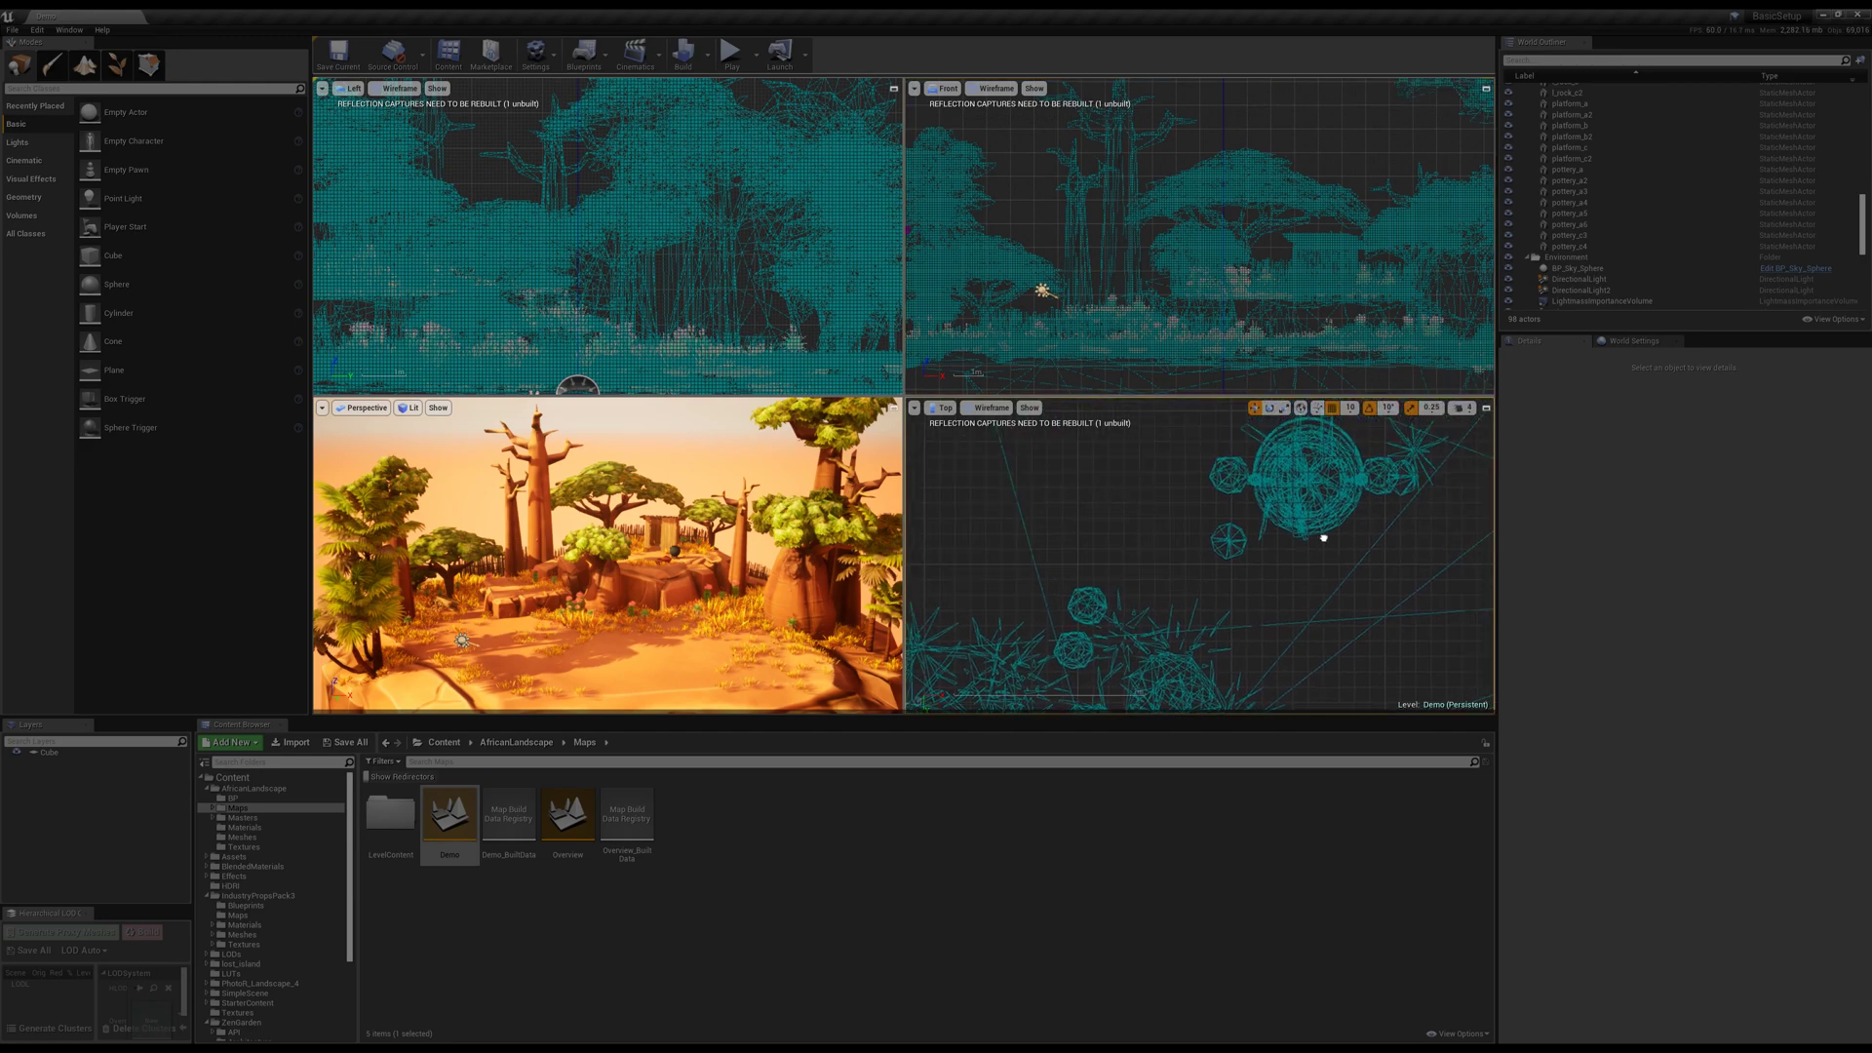
- Try selecting small pottery meshes in the Top wireframe view, including pottery_d, and clear the selection
{"action": "left_click", "coordinate": [1227, 478]}
{"action": "left_click", "coordinate": [1110, 506]}
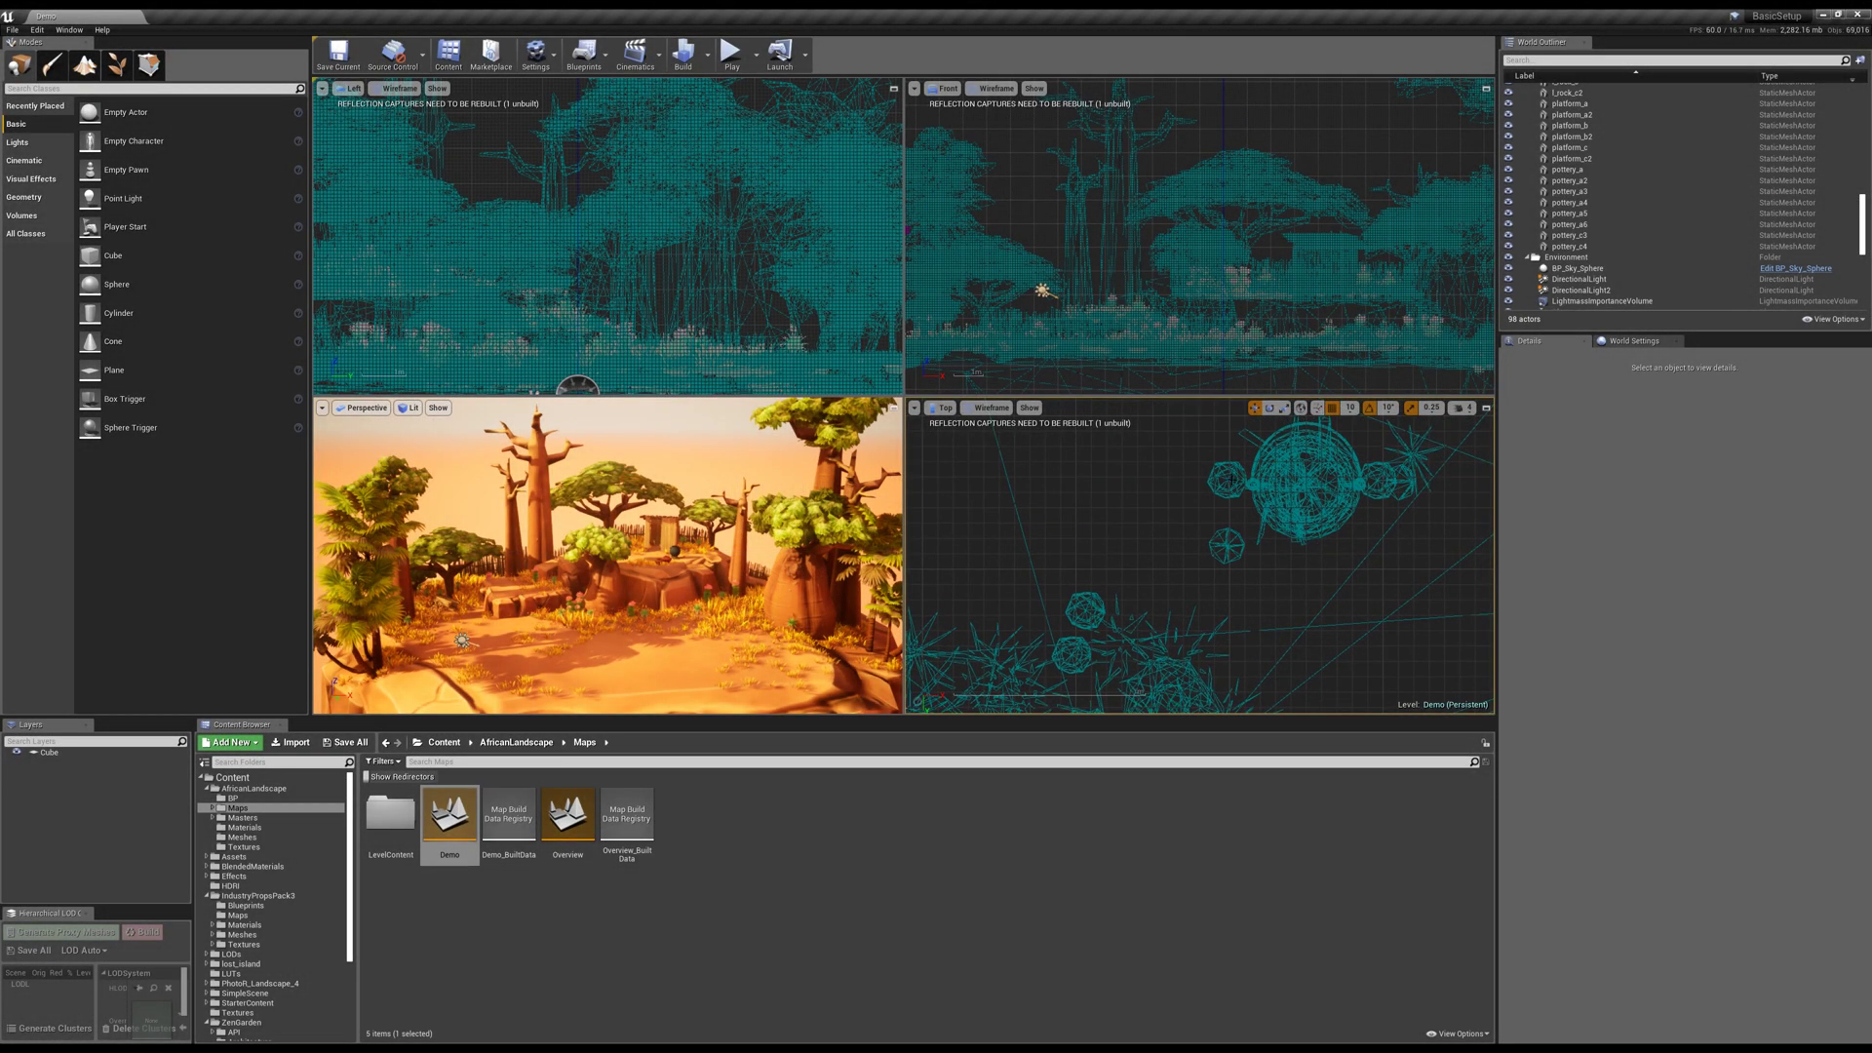
{"action": "left_click", "coordinate": [1226, 478]}
{"action": "left_click", "coordinate": [1110, 506]}
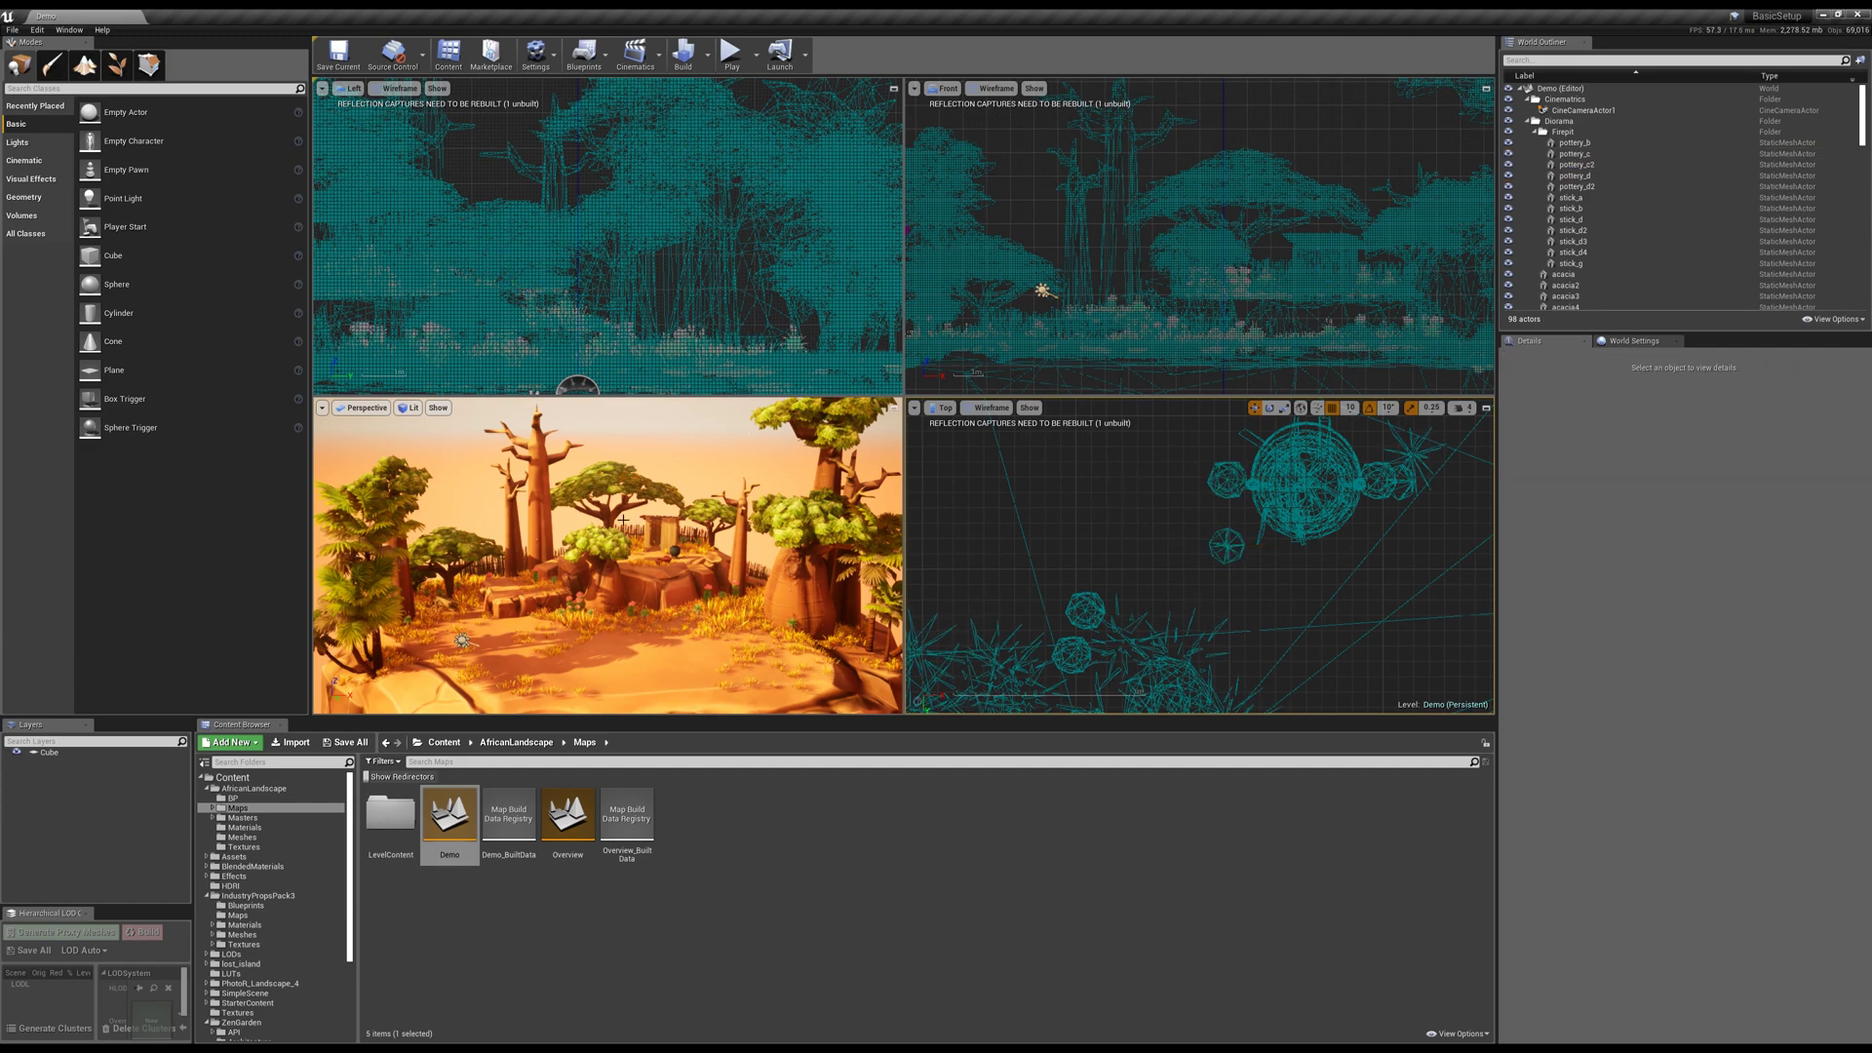
{"action": "left_click", "coordinate": [1226, 541]}
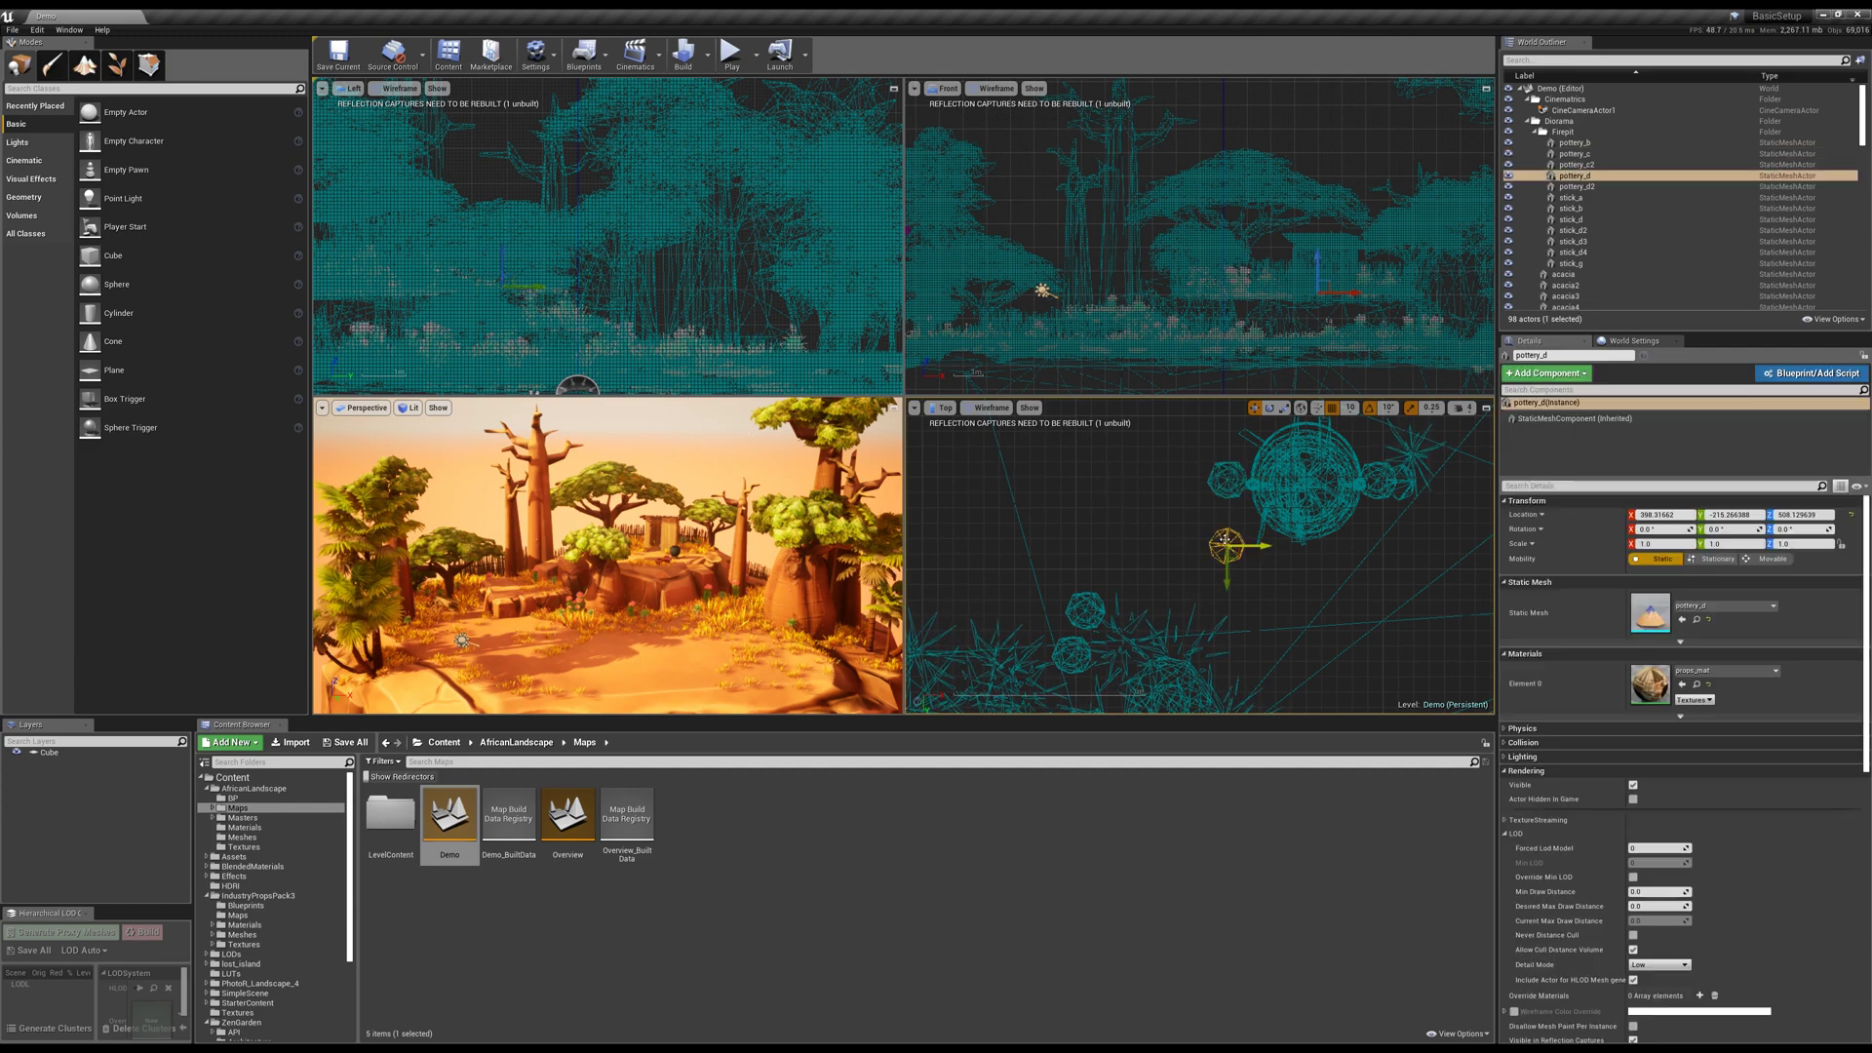
{"action": "left_click", "coordinate": [1162, 491]}
- Run the console command r.ForceLOD 1 and select the pottery_c mesh in the Top wireframe view
{"action": "key", "text": "grave"}
{"action": "type", "text": "r.for"}
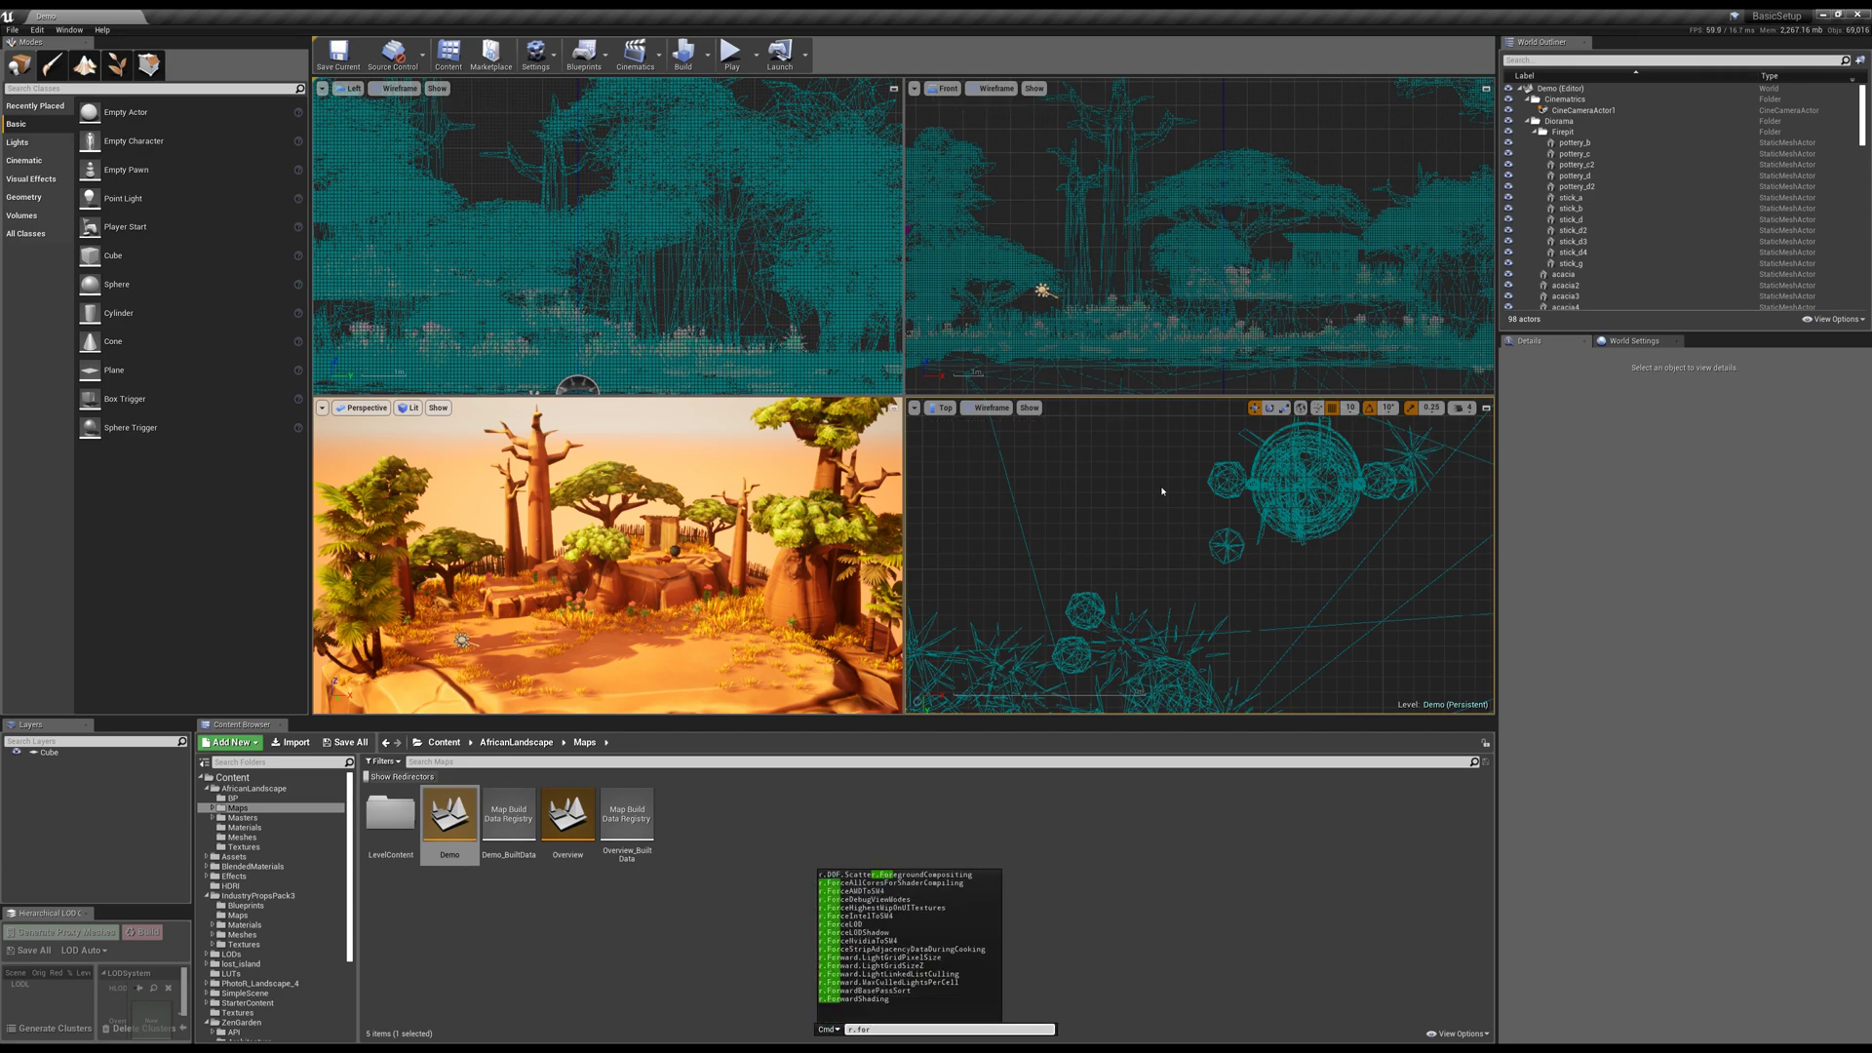
{"action": "type", "text": "celOD "}
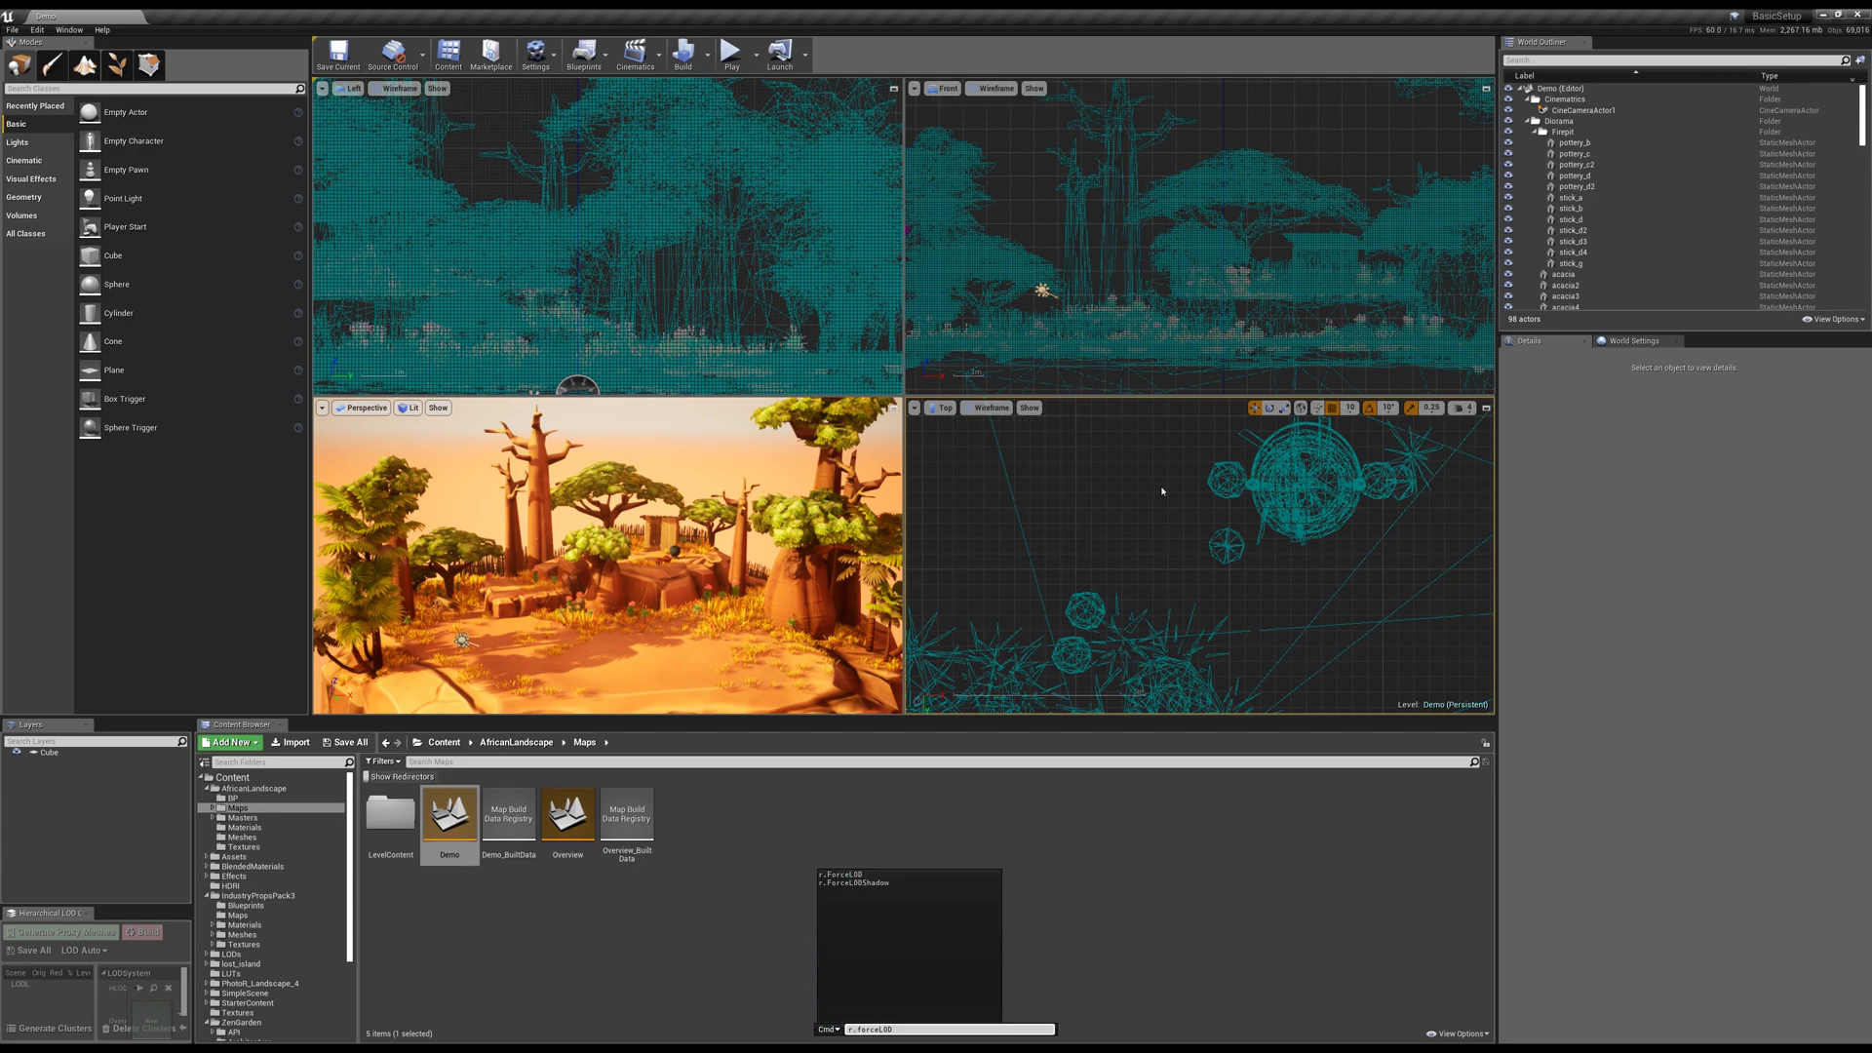
{"action": "type", "text": "1"}
{"action": "key", "text": "Return"}
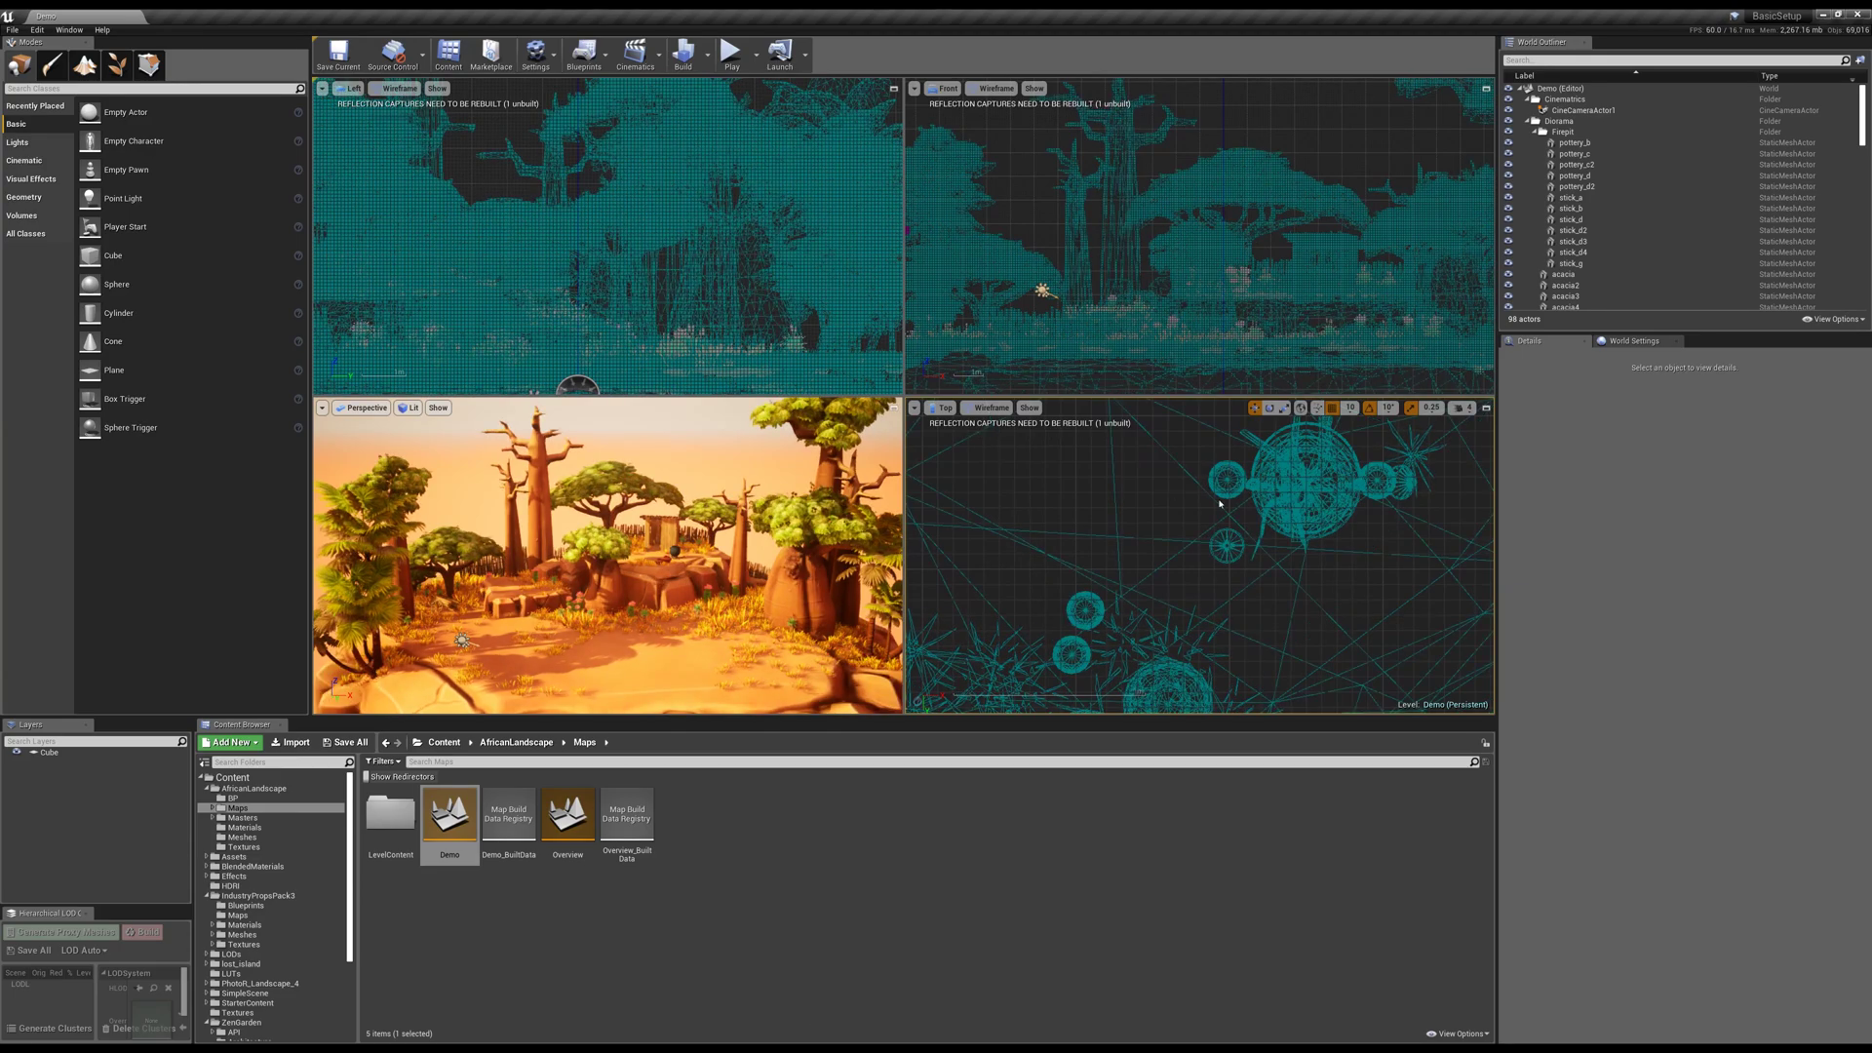
{"action": "left_click", "coordinate": [1225, 478]}
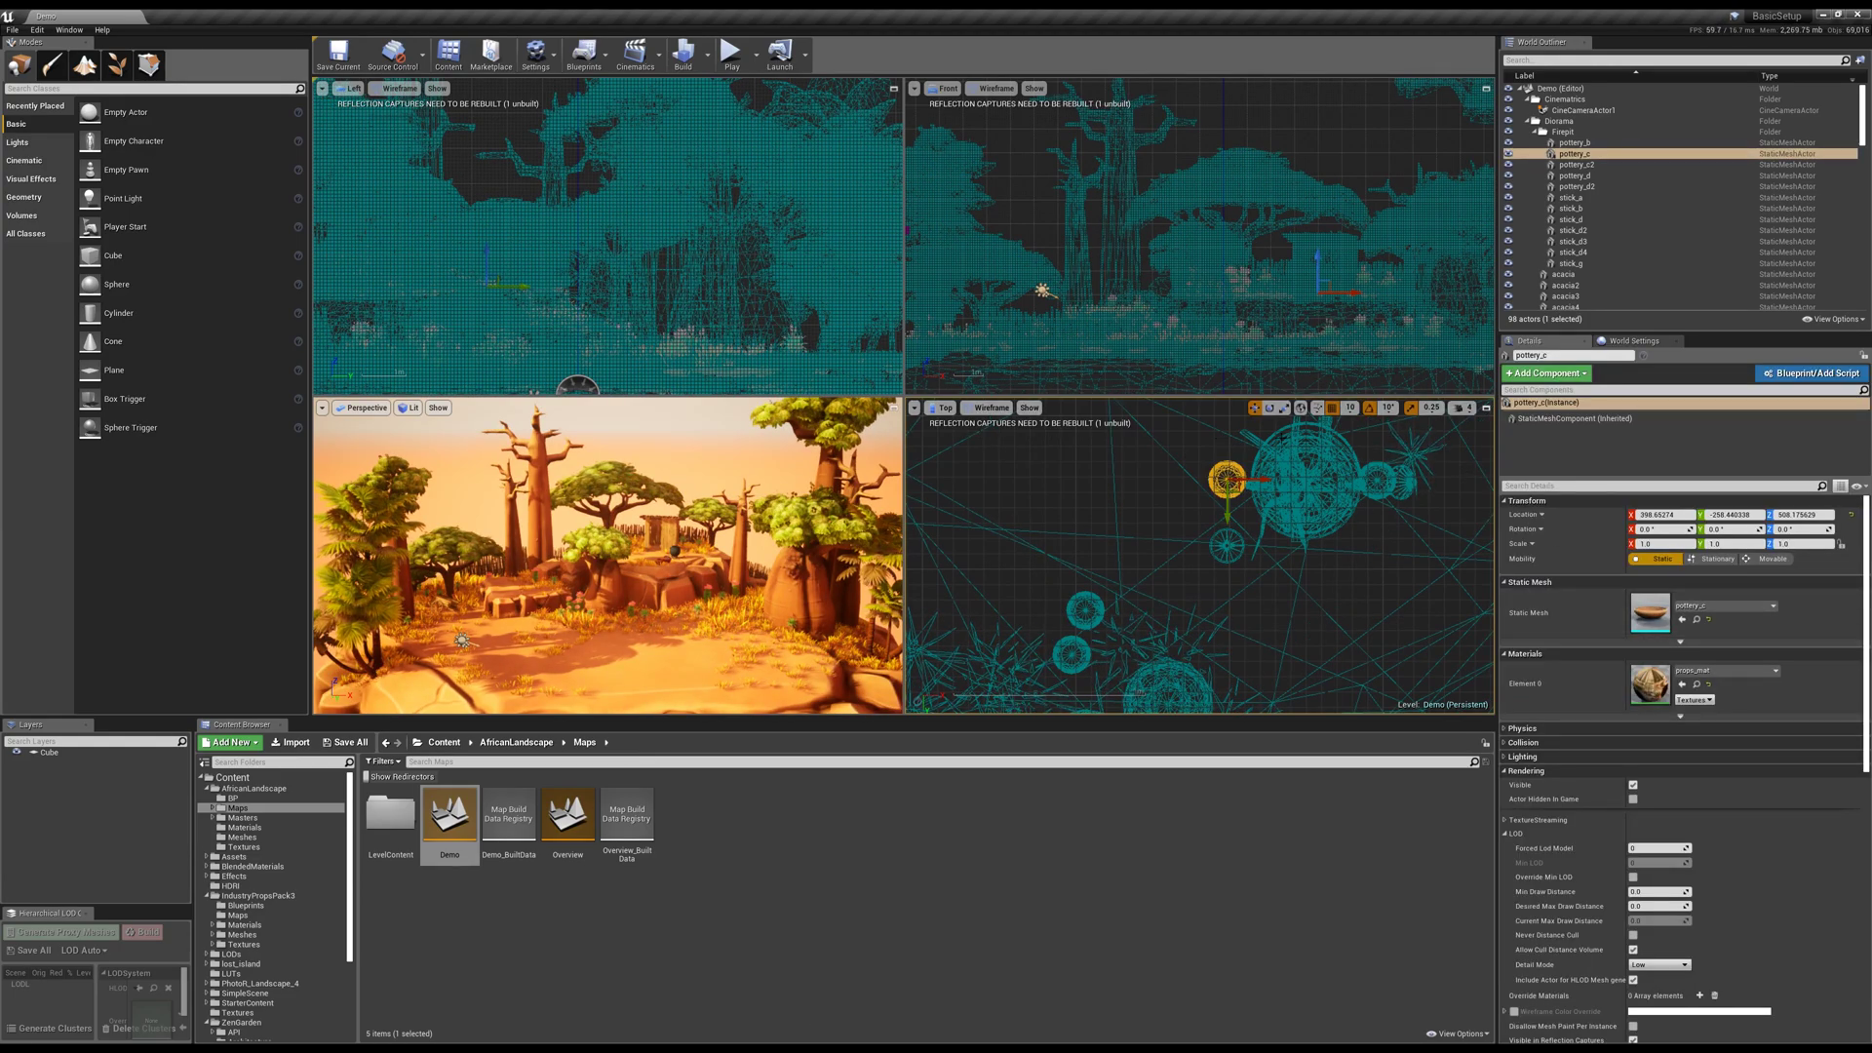